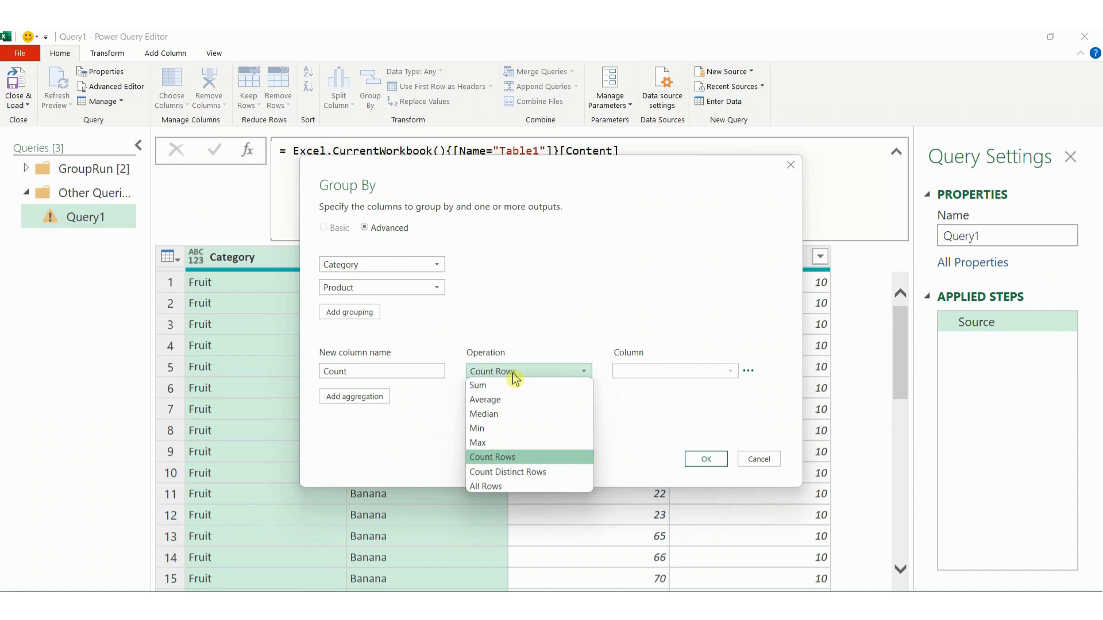
Define the first grouping aggregation as the Sum of the QTY column, named SumQTY.
left_click(517, 385)
left_click(646, 375)
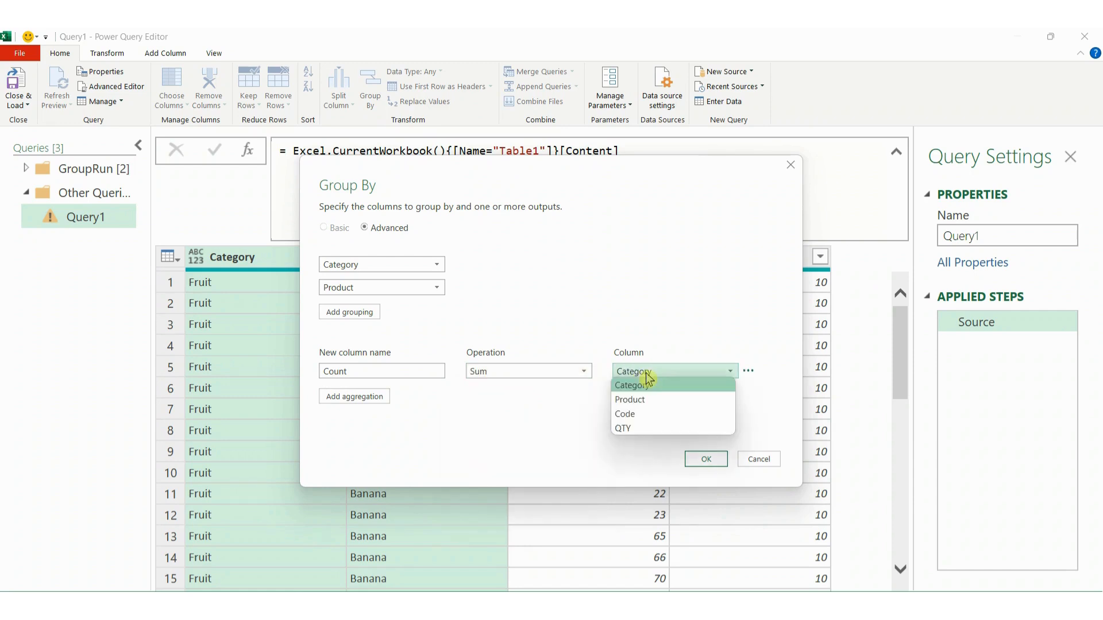
left_click(646, 430)
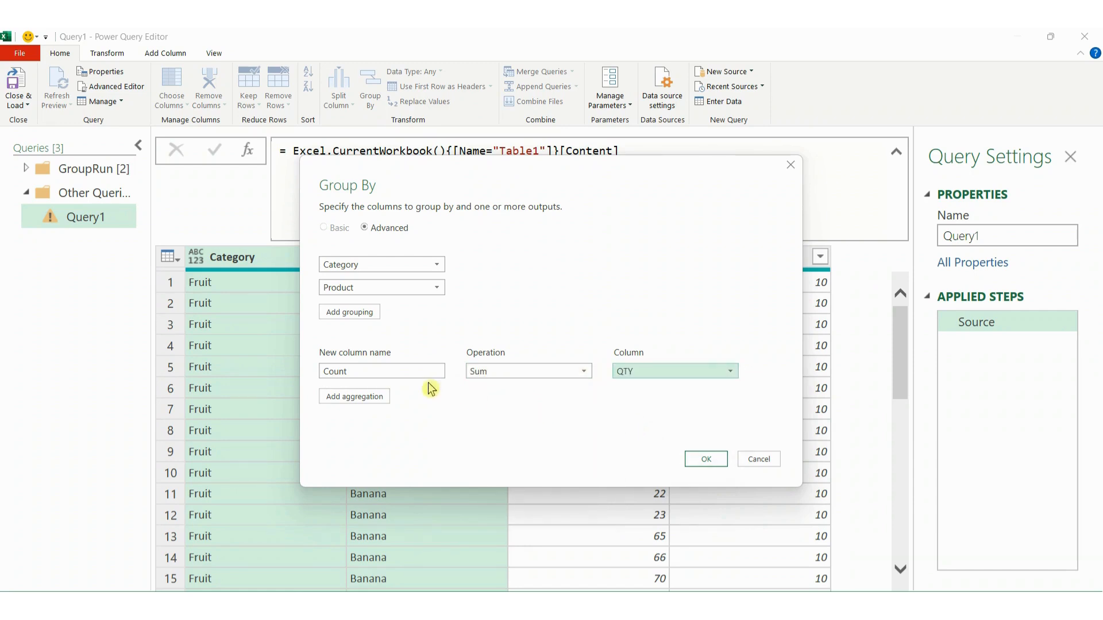
double_click(370, 371)
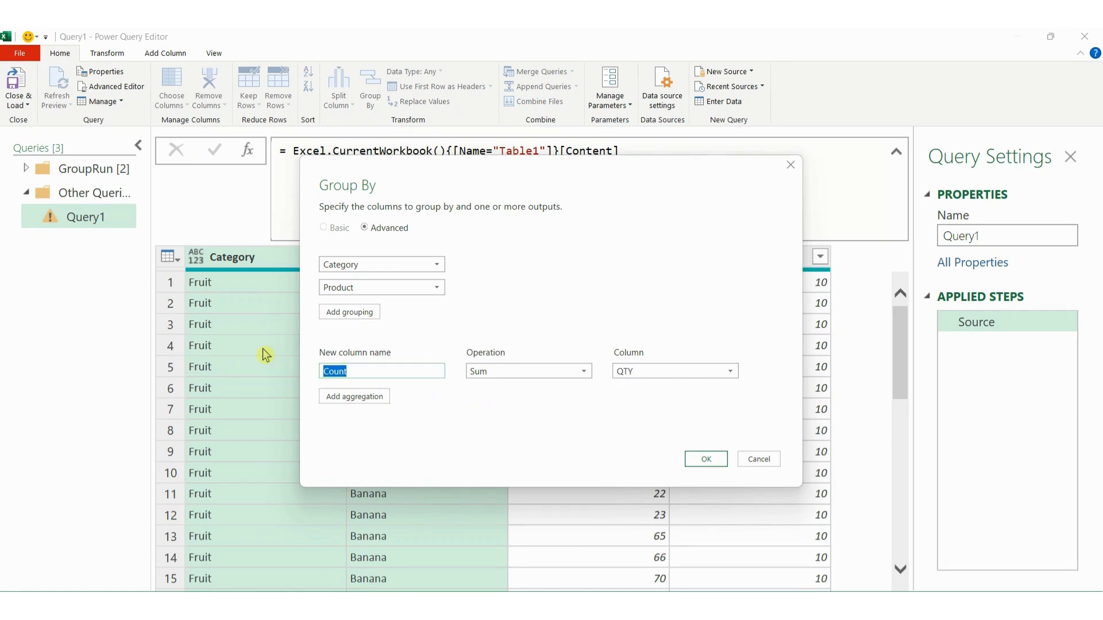
type("SumQTY")
Add a second aggregation named RunningCode using All Rows, and apply the grouping by Category and Product.
left_click(363, 402)
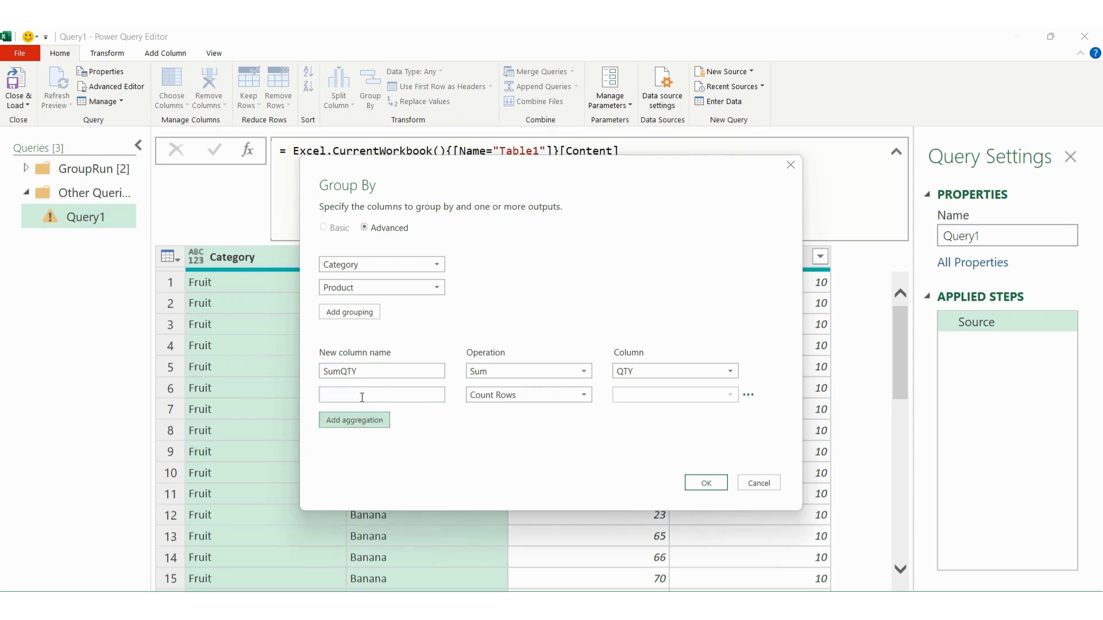
left_click(505, 396)
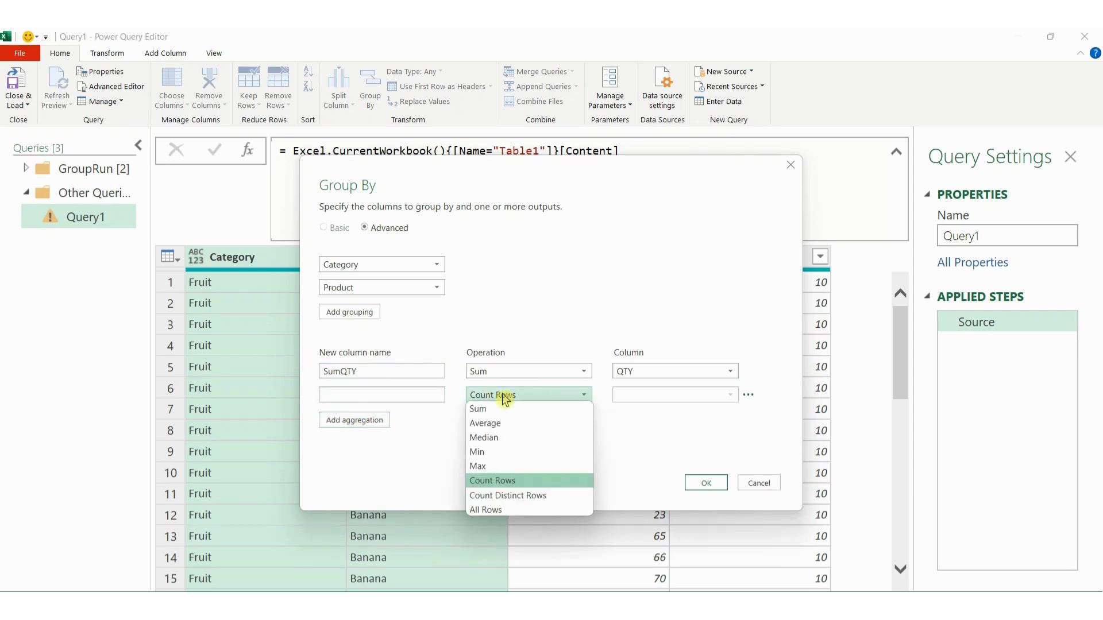
left_click(505, 512)
left_click(380, 395)
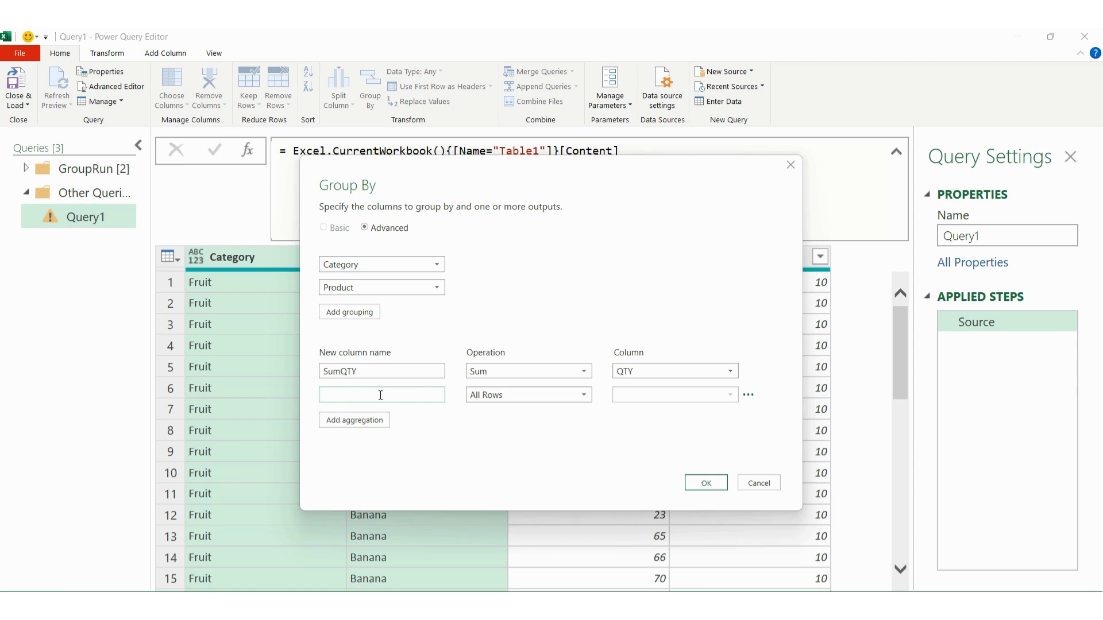
type("RunningCode")
left_click(705, 484)
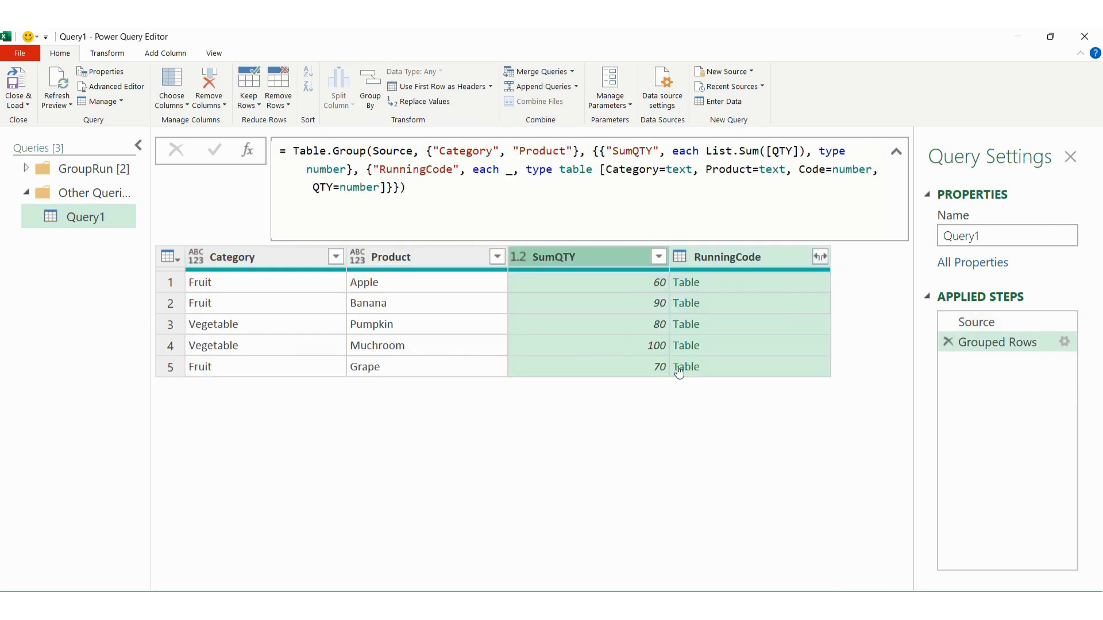
Preview the nested RunningCode table of the Apple row and compare its Category and Product with the grouped row.
left_click(750, 286)
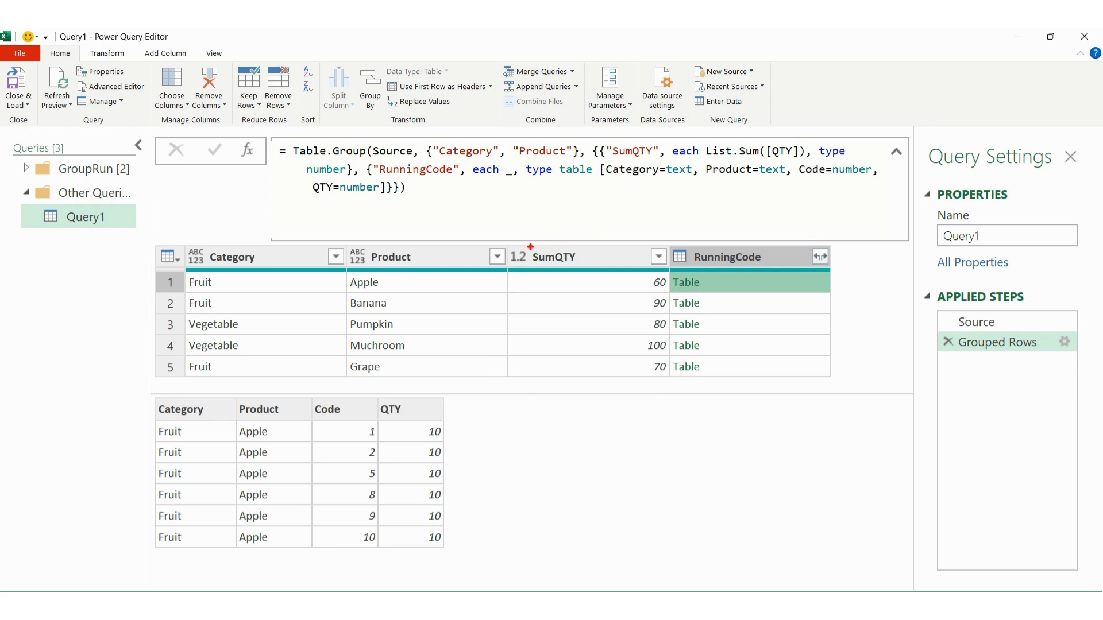
mouse_move(528, 249)
left_mouse_down()
mouse_move(569, 244)
mouse_move(551, 276)
mouse_move(508, 254)
left_mouse_up()
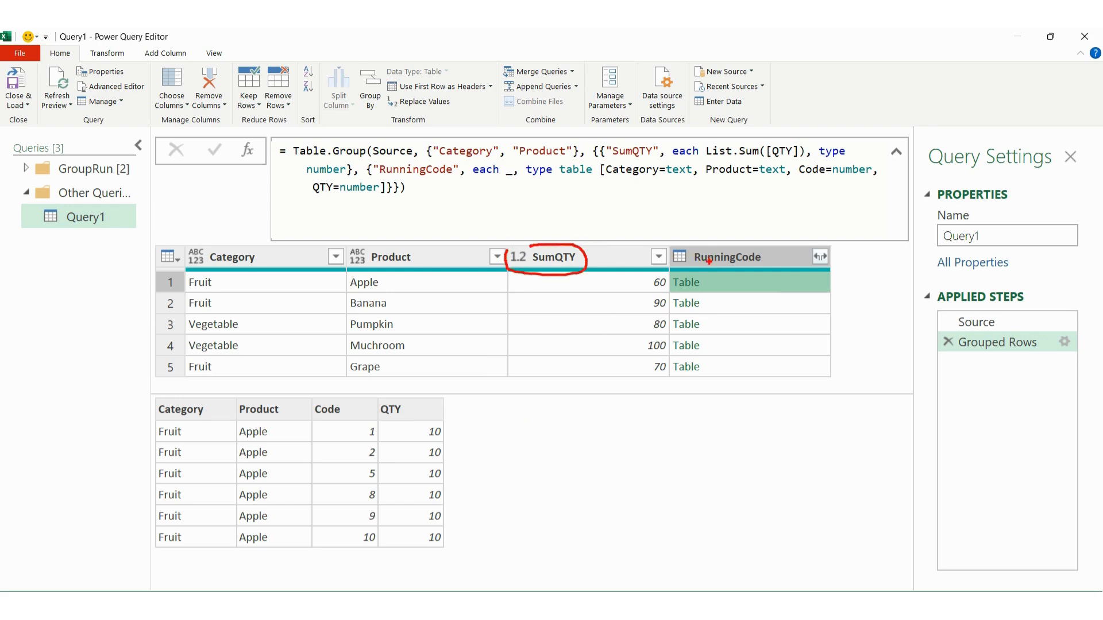
mouse_move(689, 267)
left_mouse_down()
mouse_move(754, 241)
mouse_move(710, 274)
left_mouse_up()
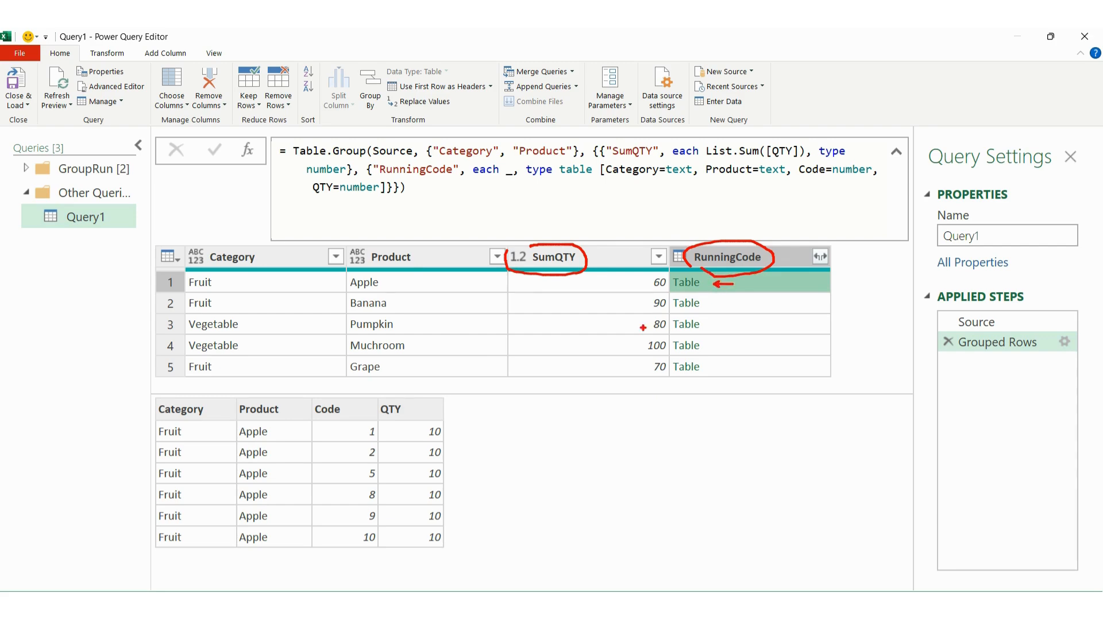
mouse_move(154, 394)
left_mouse_down()
mouse_move(153, 505)
mouse_move(155, 394)
left_mouse_up()
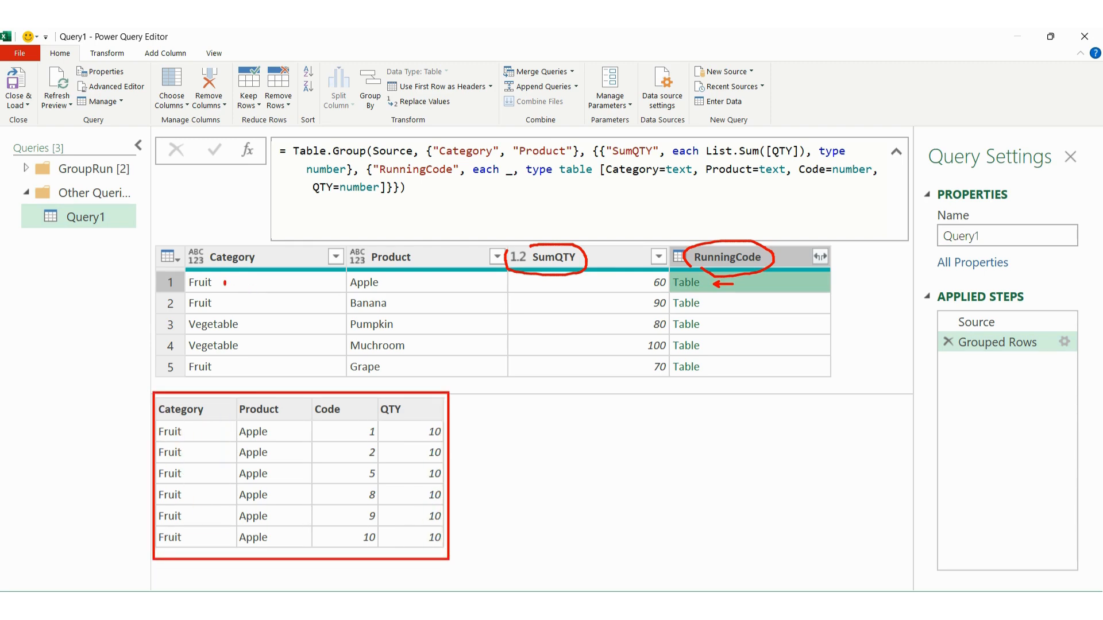
left_click_drag(225, 282, 237, 276)
left_click_drag(390, 282, 392, 287)
left_click_drag(195, 432, 211, 424)
left_click_drag(279, 435, 301, 435)
key("Escape")
key("ctrl+2")
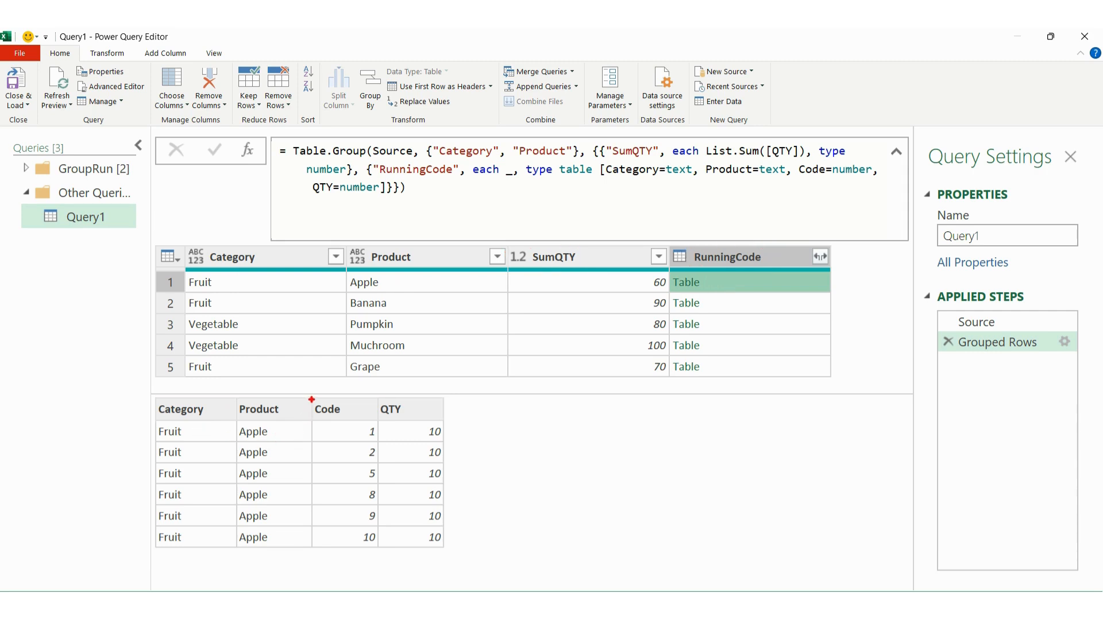
Examine the Code column of the nested Apple table for runs of consecutive codes.
mouse_move(312, 395)
left_mouse_down()
mouse_move(303, 465)
mouse_move(352, 547)
mouse_move(382, 552)
left_mouse_up()
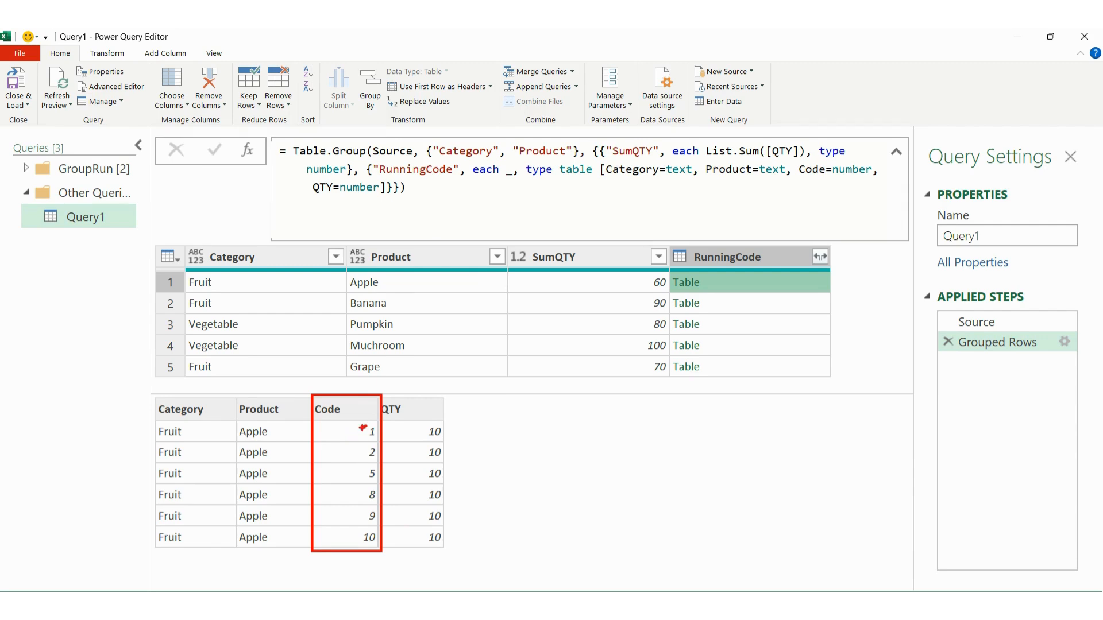
key("Escape")
key("ctrl+2")
mouse_move(362, 423)
left_mouse_down()
mouse_move(348, 456)
mouse_move(397, 454)
mouse_move(375, 416)
mouse_move(353, 423)
left_mouse_up()
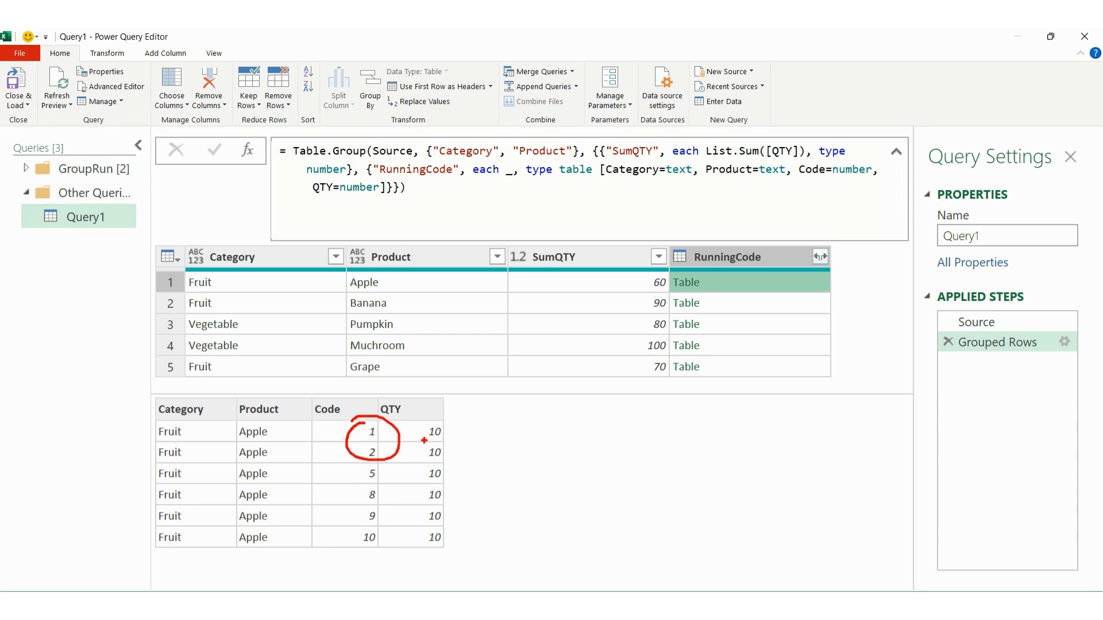
mouse_move(467, 443)
left_mouse_down()
mouse_move(492, 431)
mouse_move(480, 452)
left_mouse_up()
mouse_move(361, 473)
left_mouse_down()
mouse_move(384, 463)
mouse_move(361, 483)
mouse_move(354, 471)
left_mouse_up()
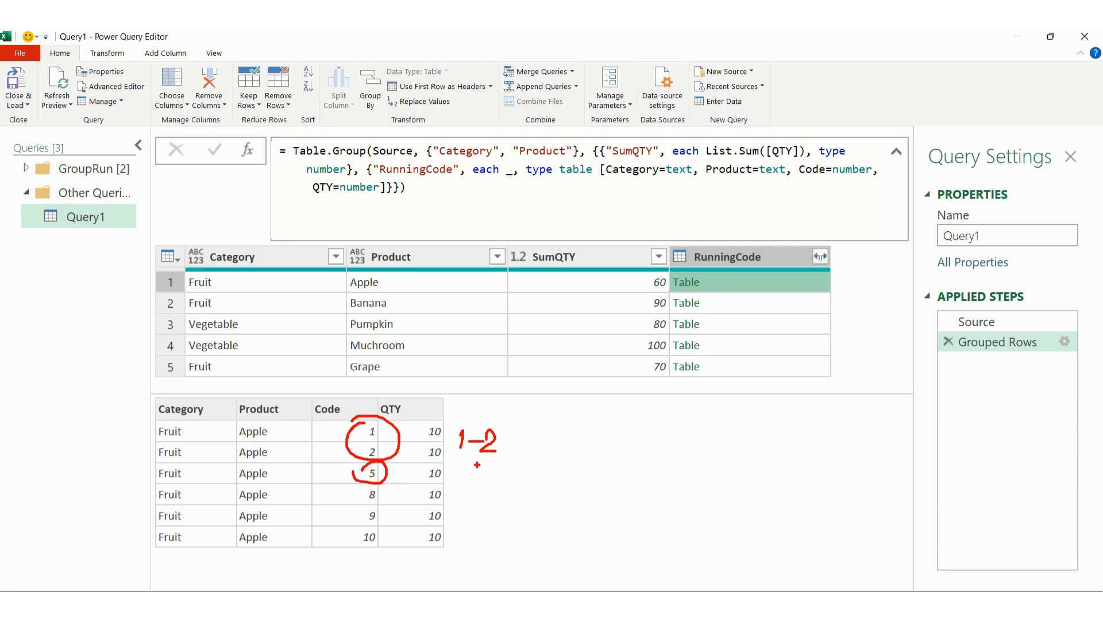
mouse_move(479, 465)
left_mouse_down()
mouse_move(472, 485)
mouse_move(493, 464)
left_mouse_up()
mouse_move(358, 495)
left_mouse_down()
mouse_move(366, 487)
mouse_move(399, 505)
mouse_move(380, 540)
mouse_move(343, 516)
mouse_move(357, 488)
left_mouse_up()
mouse_move(464, 497)
left_mouse_down()
mouse_move(452, 513)
mouse_move(459, 520)
mouse_move(470, 501)
mouse_move(498, 521)
mouse_move(522, 517)
left_mouse_up()
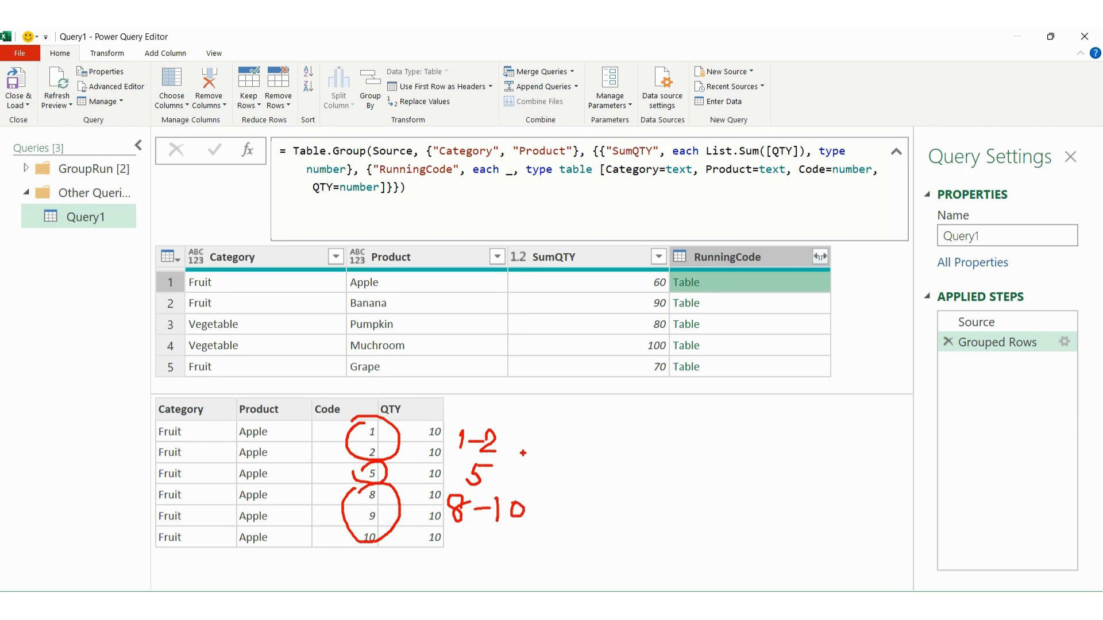
left_click_drag(522, 453, 512, 462)
key("Escape")
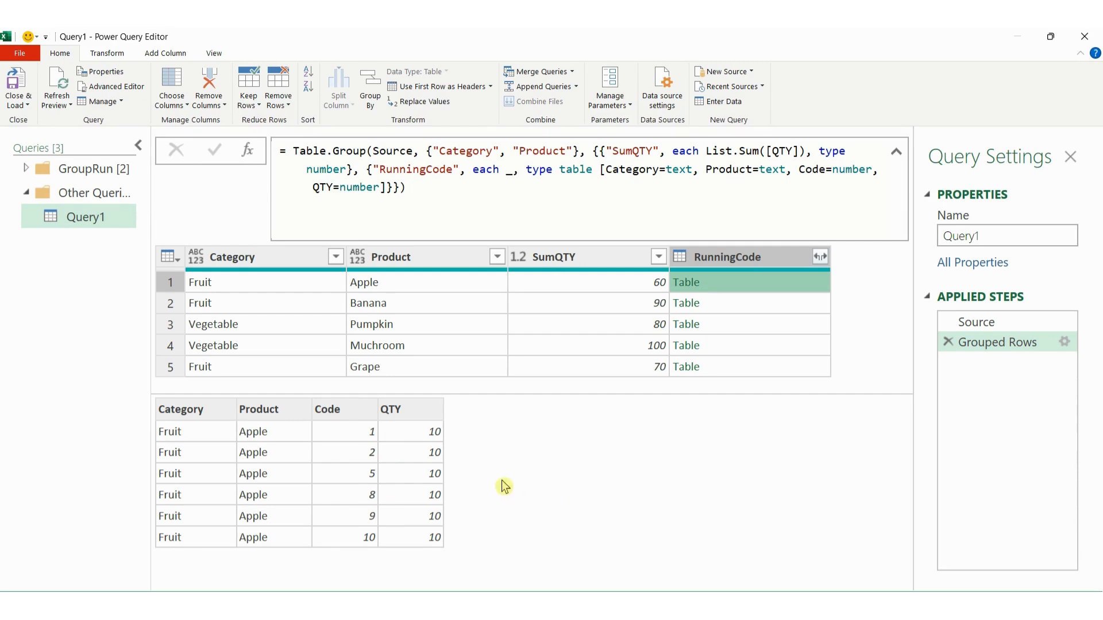
Review the Table.Group formula's source, its grouping columns and the expressions behind SumQTY and RunningCode.
key("ctrl+2")
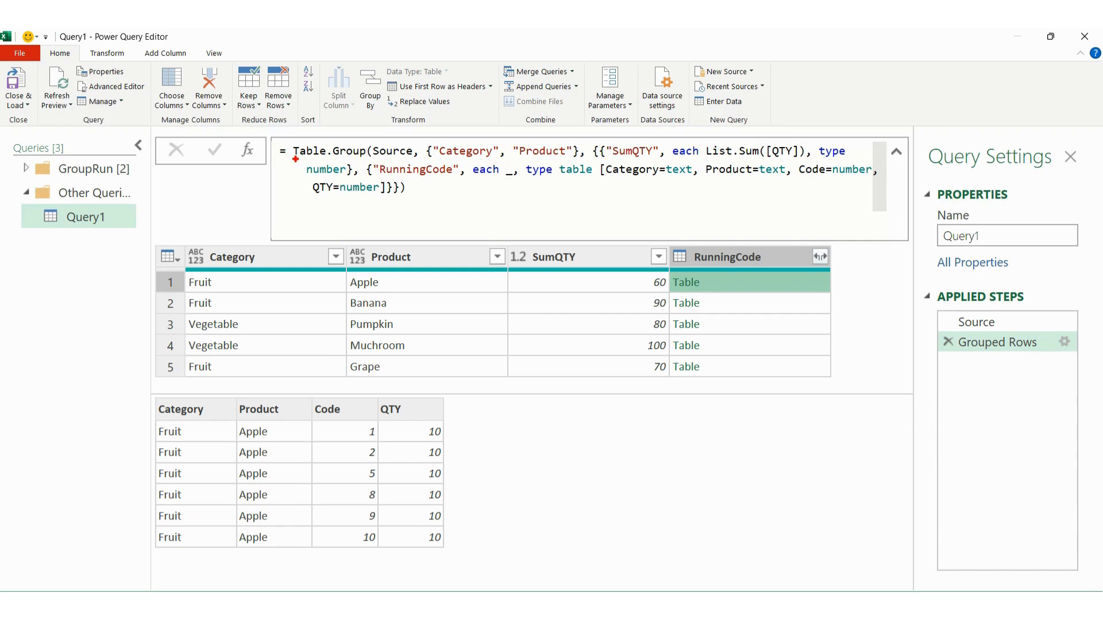
left_click_drag(295, 159, 360, 156)
left_click_drag(953, 321, 926, 317)
mouse_move(422, 139)
left_mouse_down()
mouse_move(429, 151)
mouse_move(578, 161)
left_mouse_up()
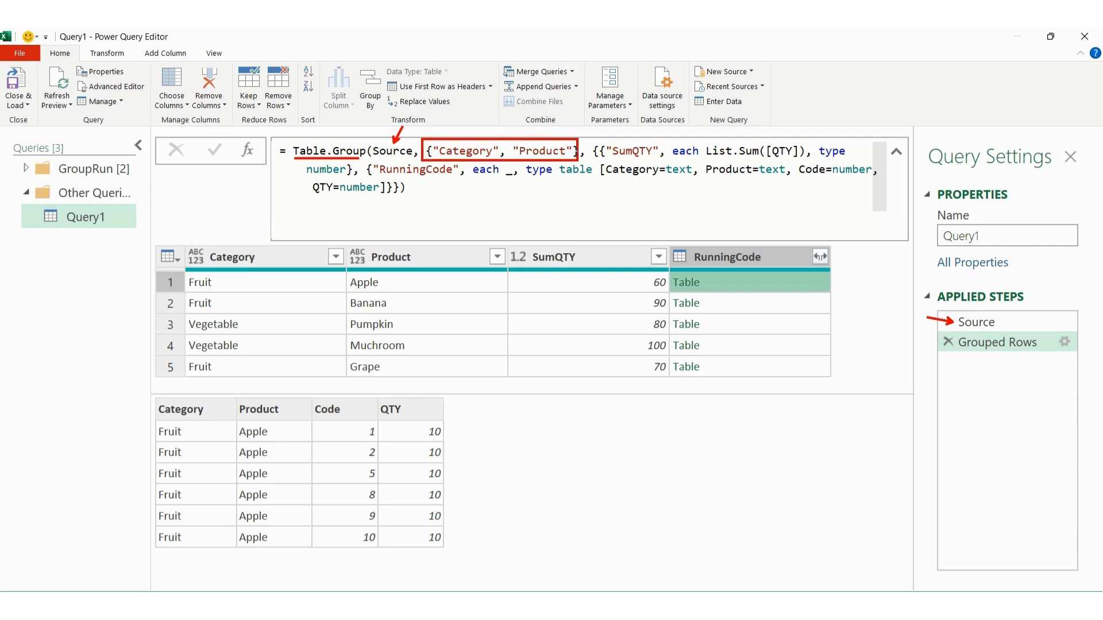
mouse_move(180, 244)
left_mouse_down()
mouse_move(355, 274)
mouse_move(476, 276)
left_mouse_up()
key("Escape")
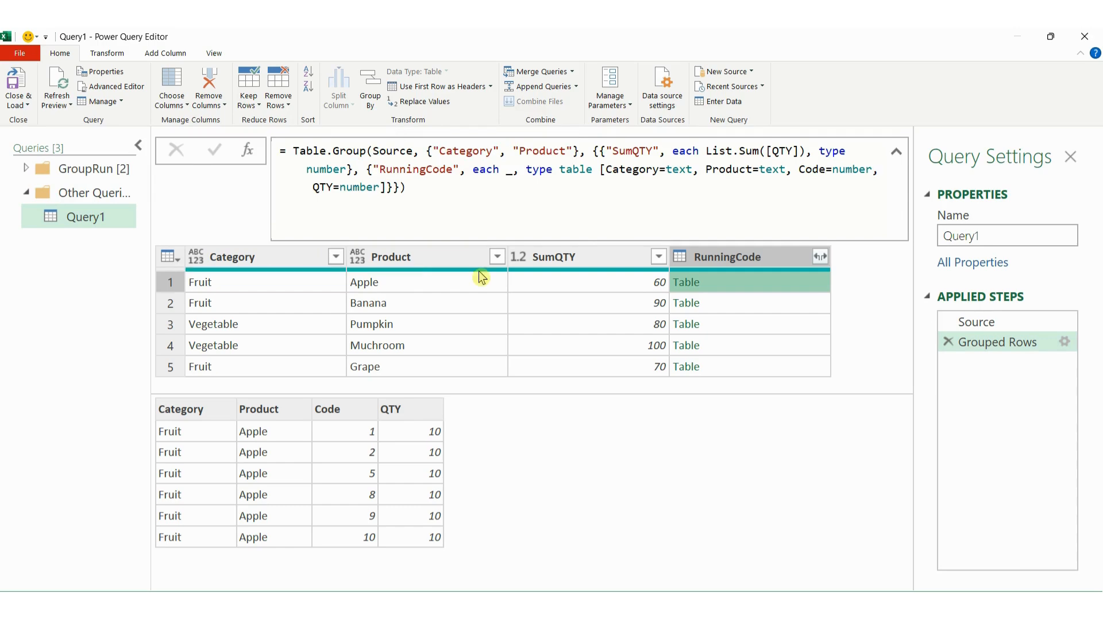
key("ctrl+2")
mouse_move(623, 146)
left_mouse_down()
mouse_move(658, 140)
mouse_move(639, 162)
mouse_move(609, 147)
left_mouse_up()
mouse_move(375, 166)
left_mouse_down()
mouse_move(437, 160)
mouse_move(447, 181)
mouse_move(382, 171)
left_mouse_up()
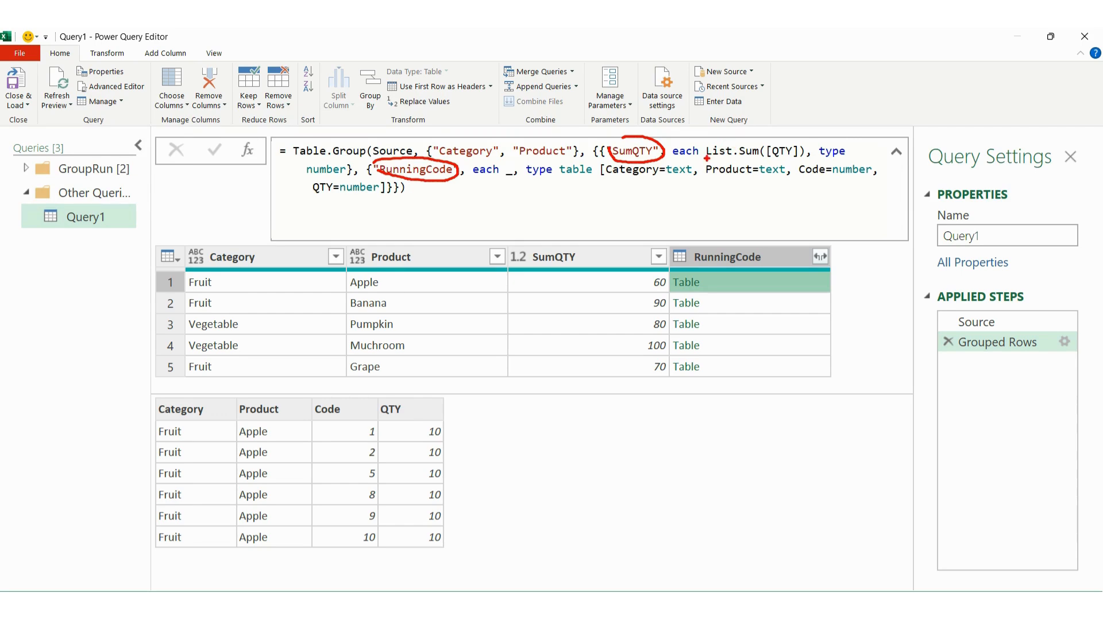
left_click_drag(706, 160, 833, 159)
left_click_drag(479, 184, 691, 186)
key("Escape")
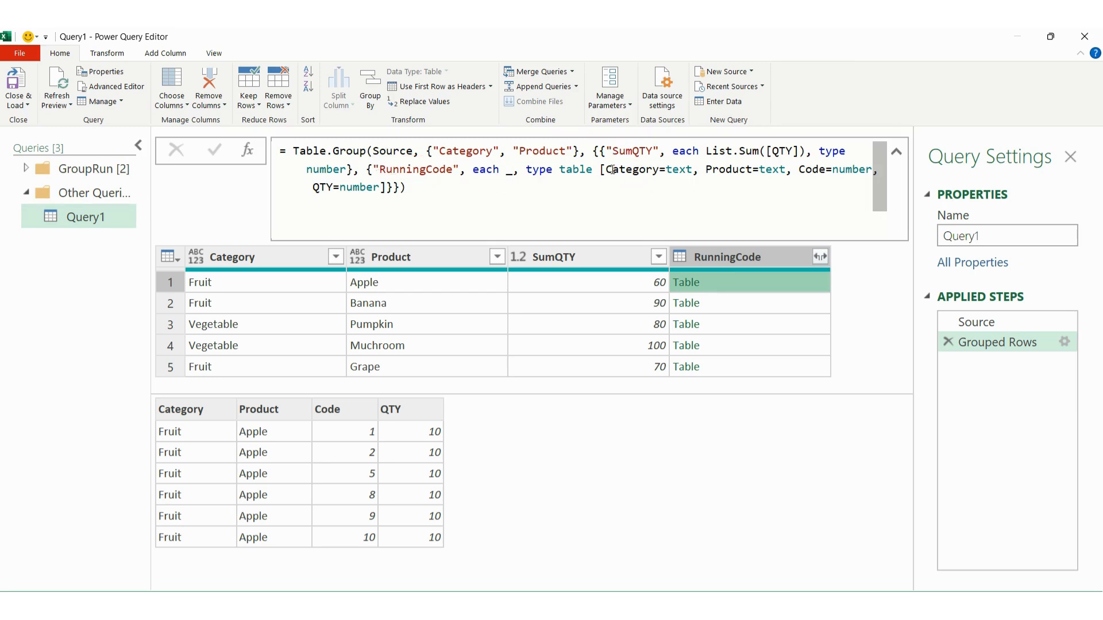
Split the Table.Group formula so the SumQTY list, the RunningCode list and the closing brackets each stand on their own line.
left_click(601, 152)
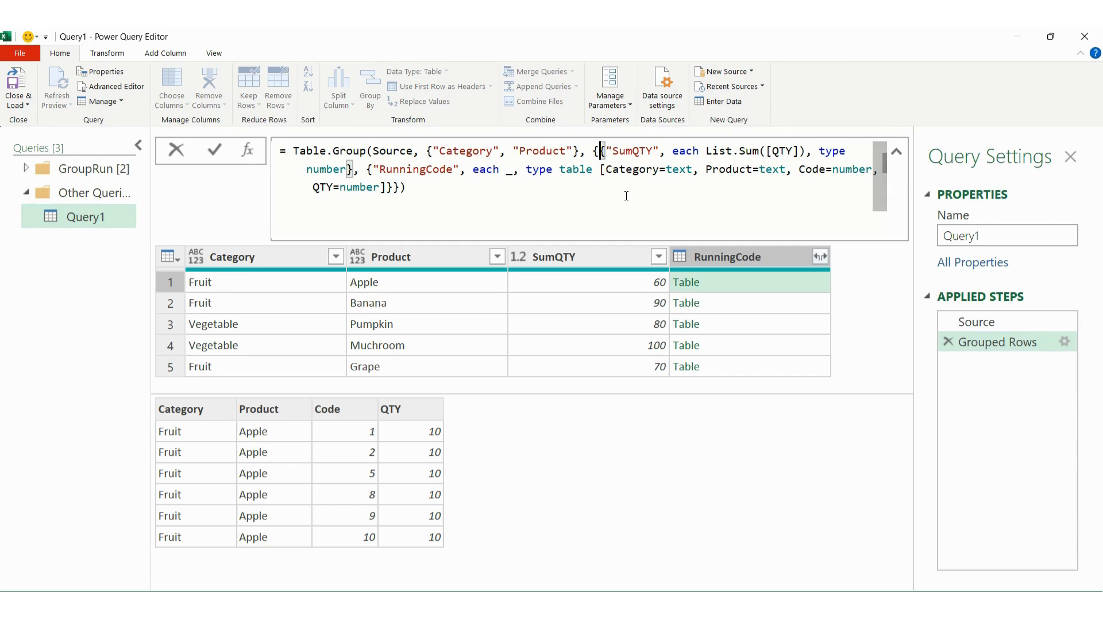
key("shift+Return")
left_click(594, 169)
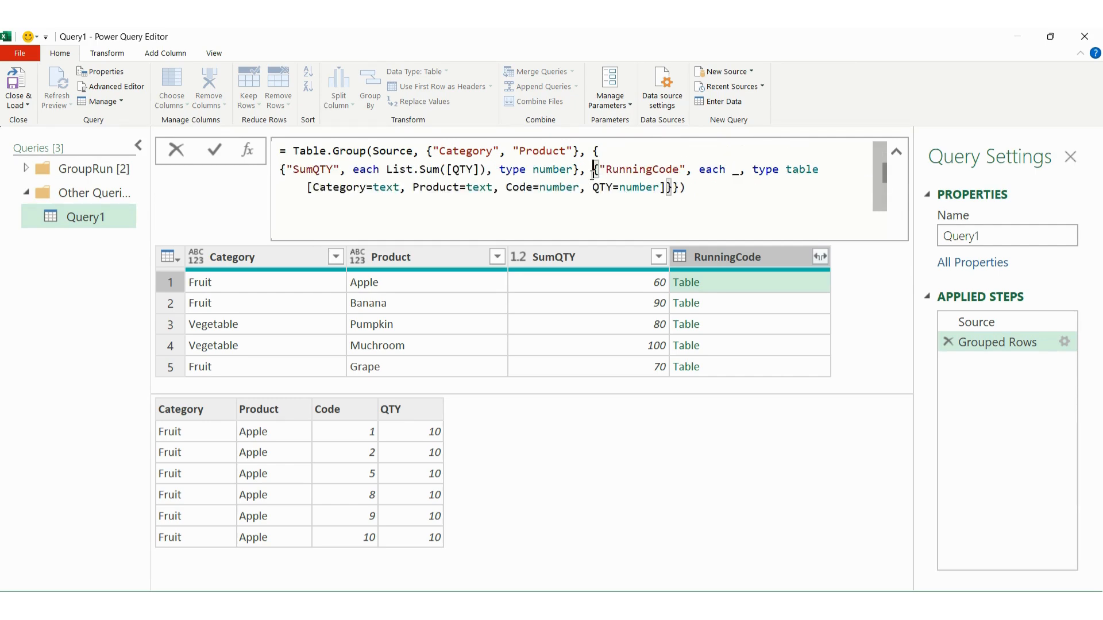
key("shift+Return")
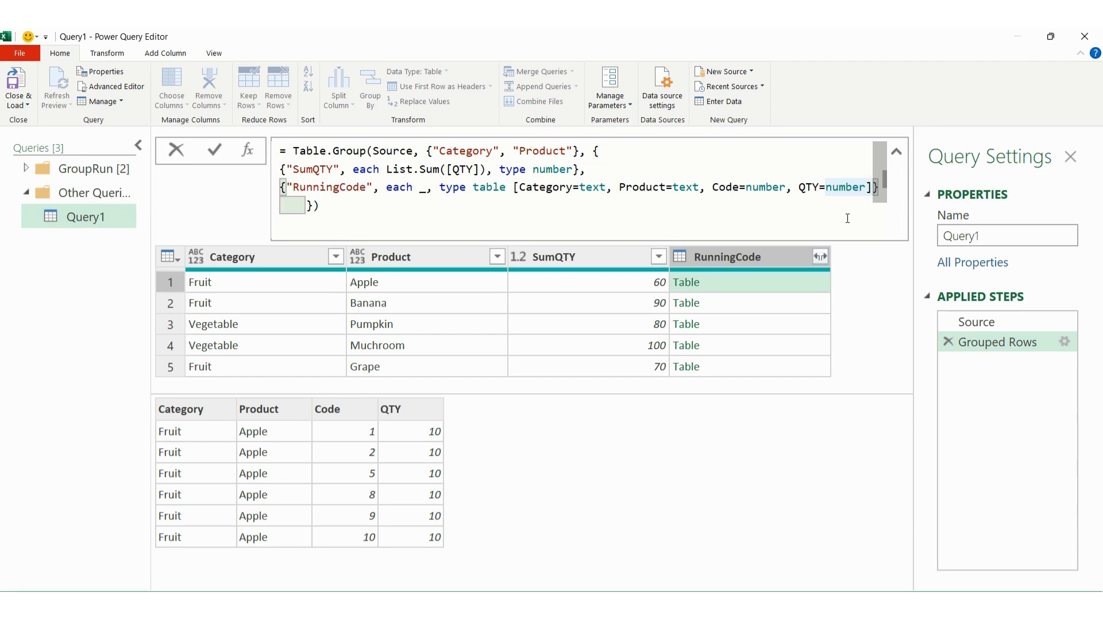
key("End")
key("BackSpace")
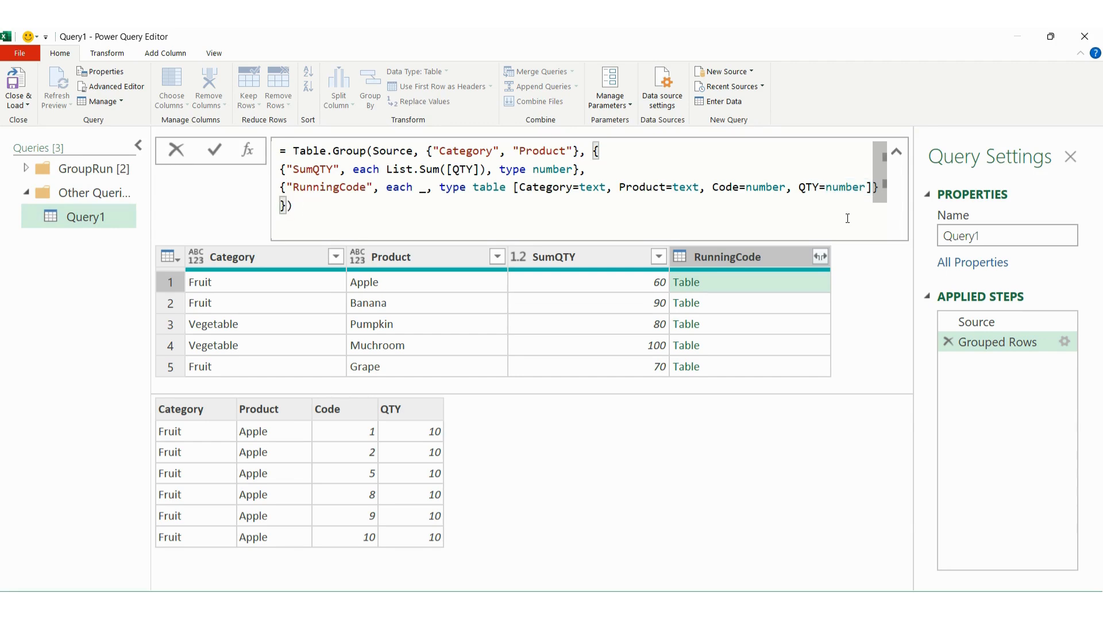
Examine the RunningCode expression's underscore and table type definition against the nested Apple table.
left_click(554, 212)
key("ctrl+2")
left_click_drag(315, 196, 339, 198)
left_click_drag(422, 199, 414, 212)
mouse_move(150, 401)
left_mouse_down()
mouse_move(227, 556)
mouse_move(457, 401)
mouse_move(152, 400)
left_mouse_up()
left_click_drag(472, 197, 453, 201)
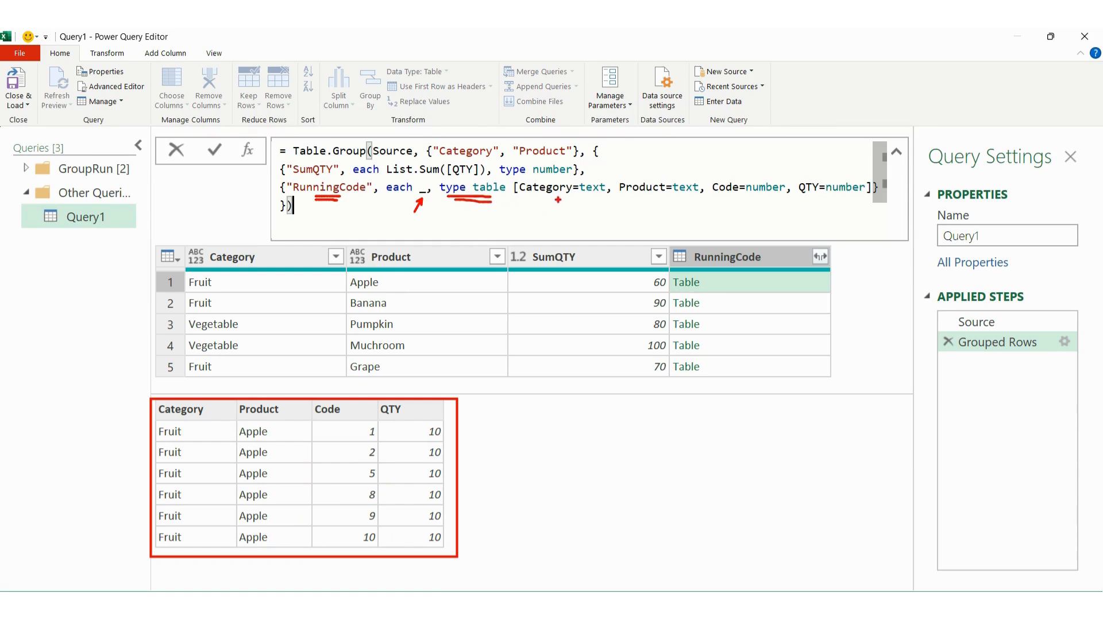
left_click_drag(561, 199, 577, 194)
left_click_drag(667, 203, 760, 194)
key("Escape")
Remove the table type definition from the RunningCode aggregation, leaving only "each _", and apply the formula.
double_click(870, 188)
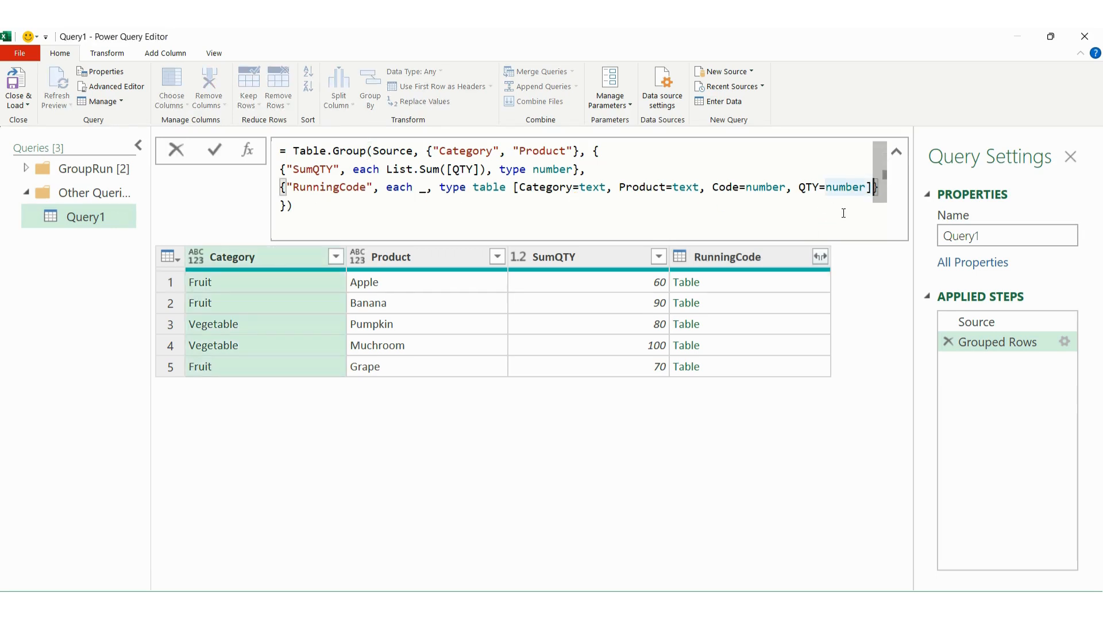
left_click_drag(873, 187, 429, 188)
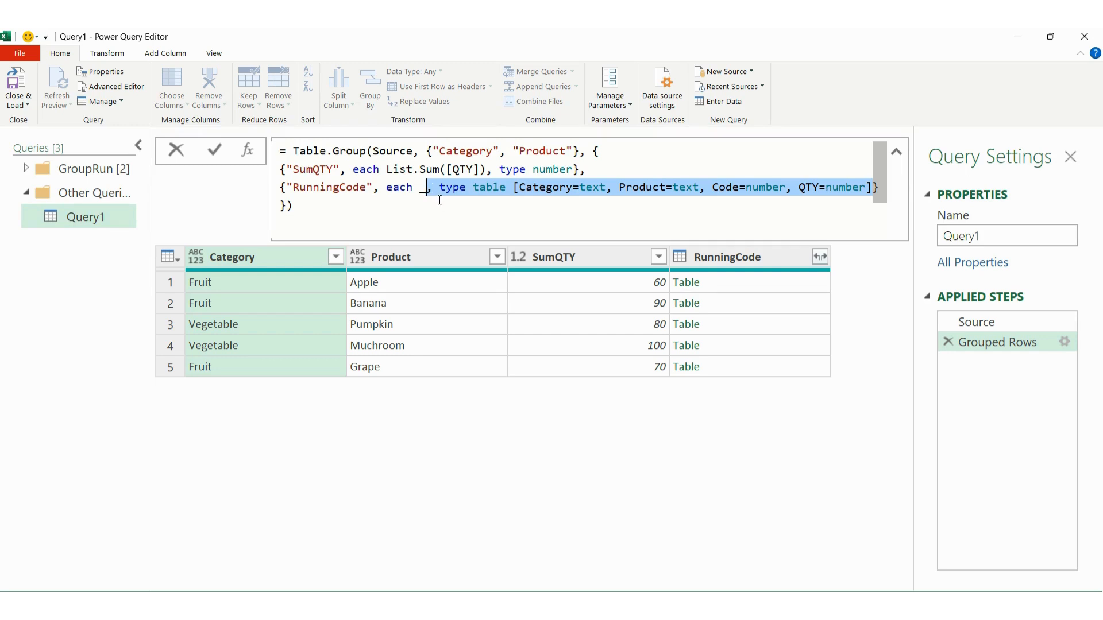
key("BackSpace")
key("Down")
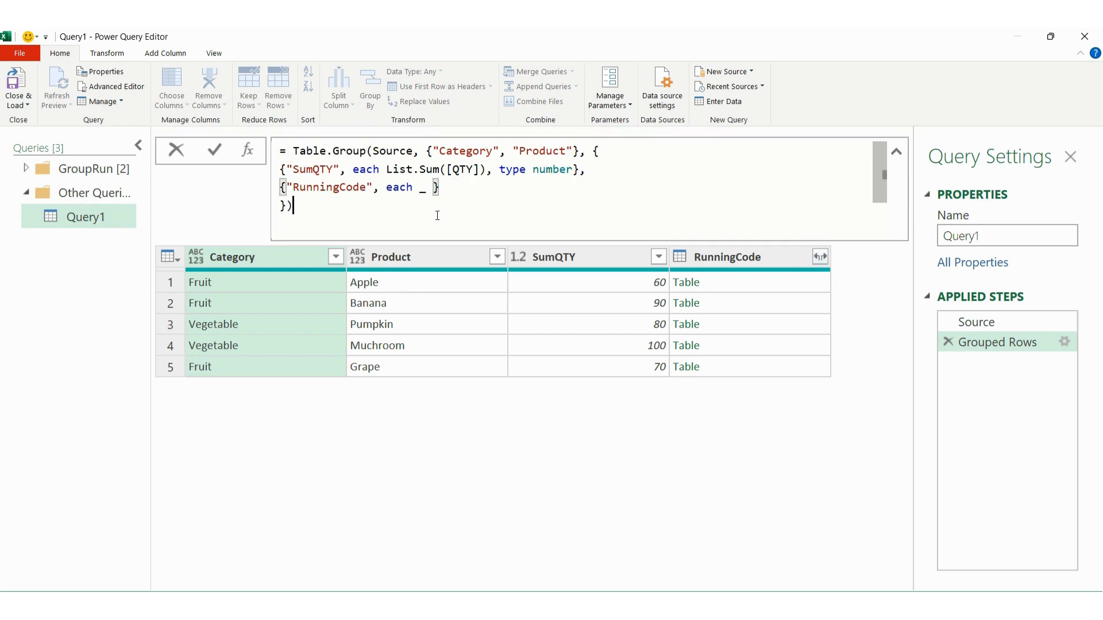
key("Return")
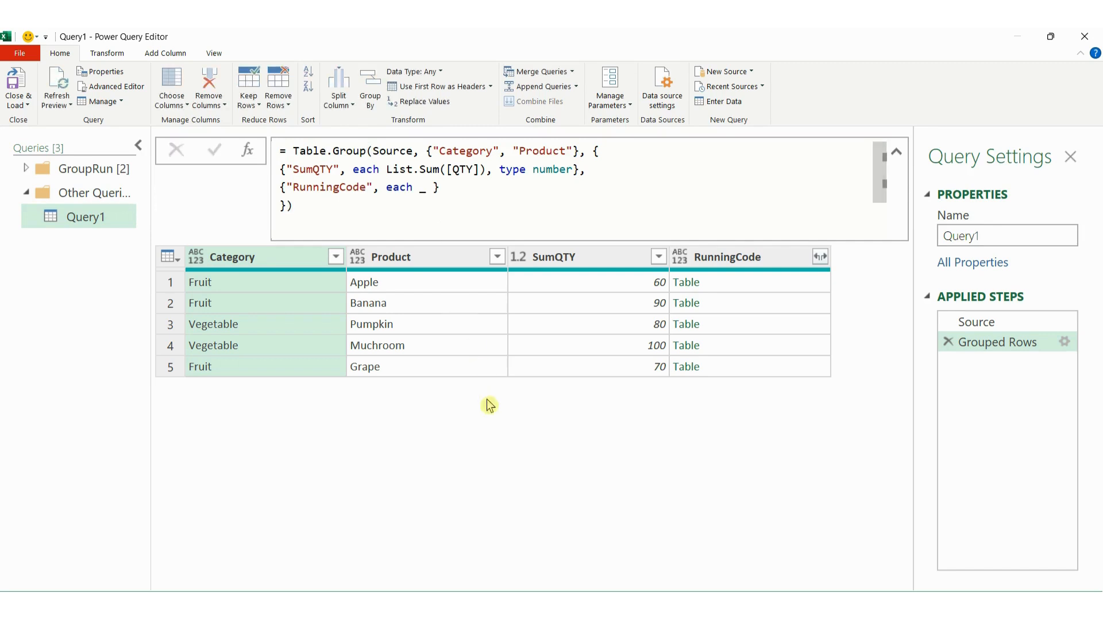
Preview the Apple row's nested RunningCode table again and inspect its Code column.
left_click(768, 291)
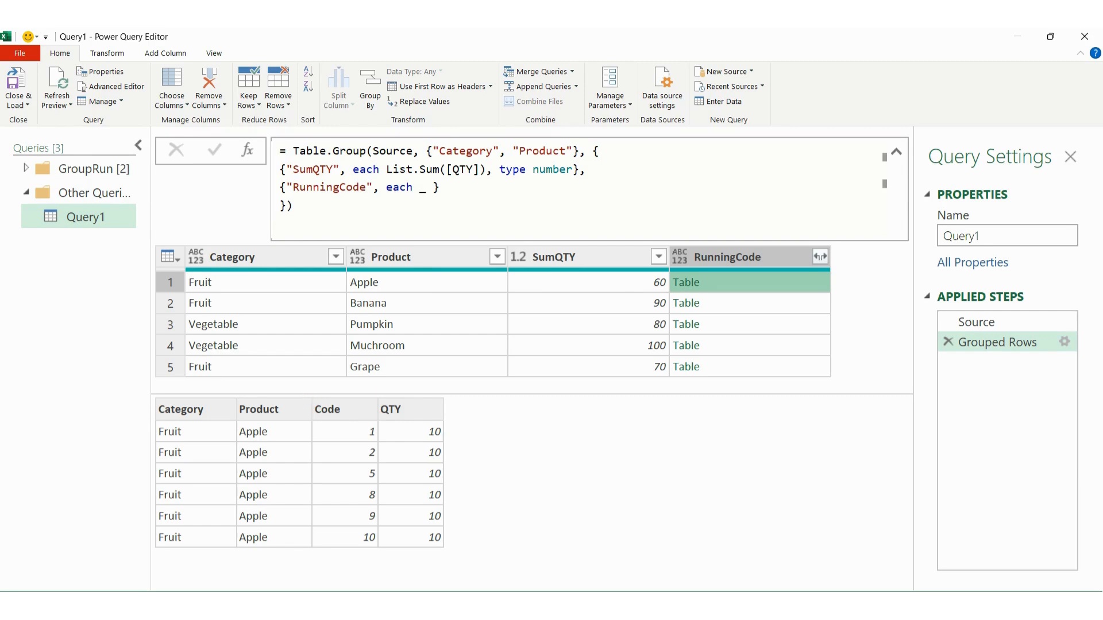
mouse_move(305, 395)
left_mouse_down()
mouse_move(351, 531)
mouse_move(379, 552)
left_mouse_up()
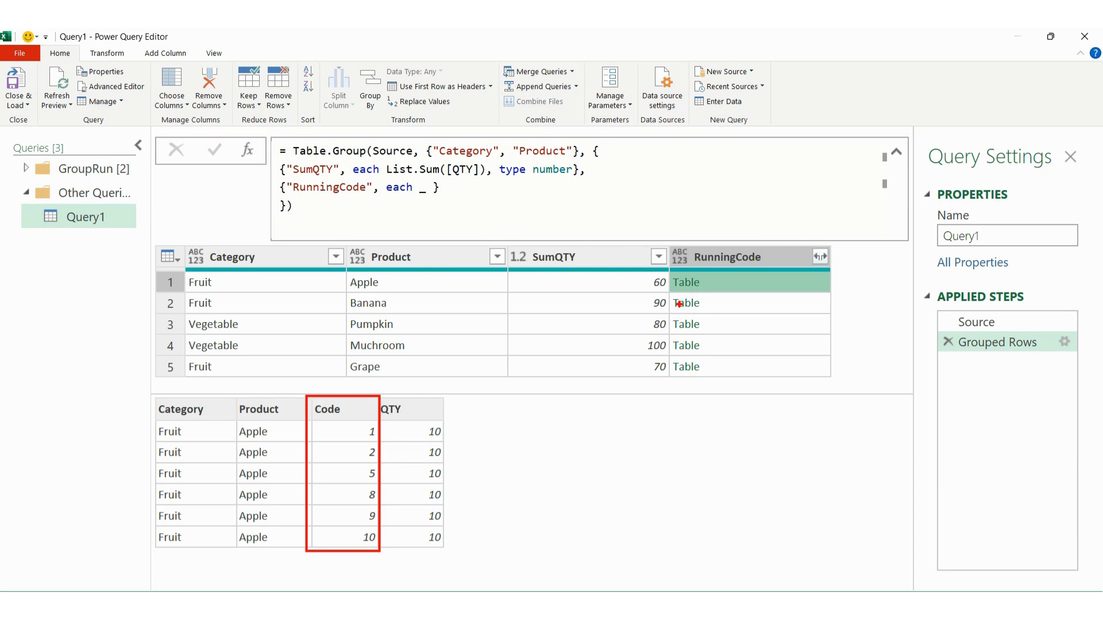
key("Escape")
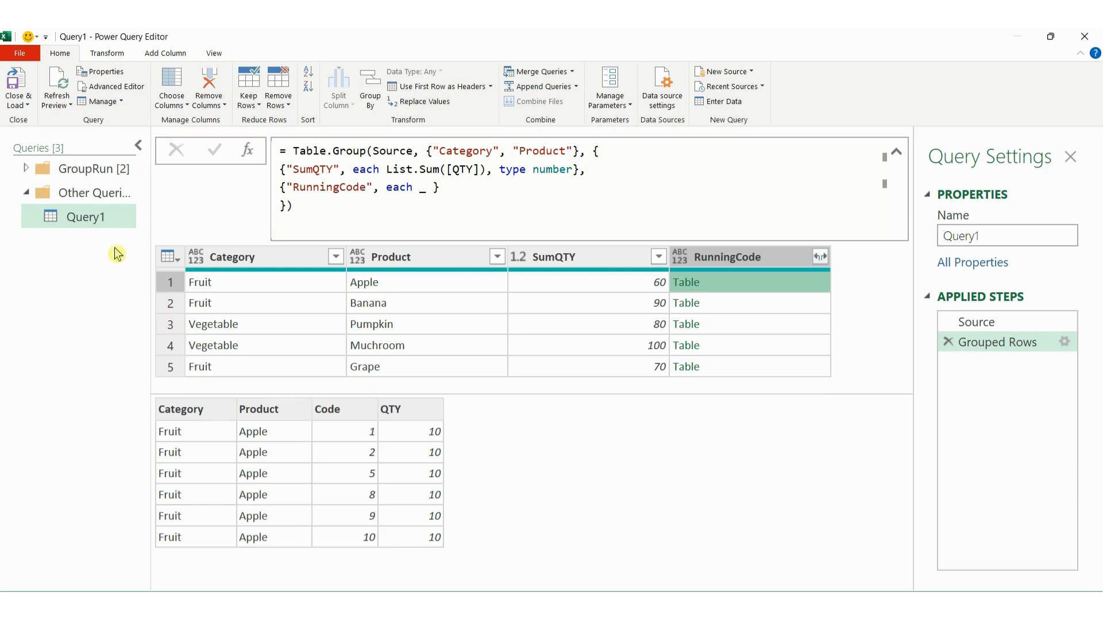
Duplicate Query1 and drill down into the Apple row's nested RunningCode table in the copy.
right_click(84, 222)
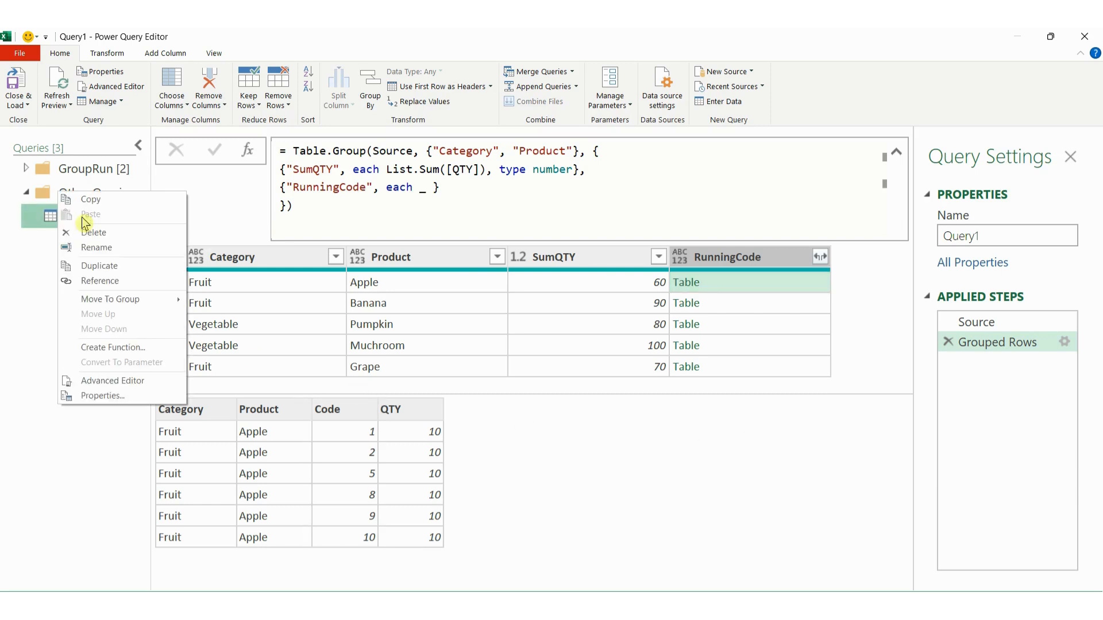
left_click(98, 266)
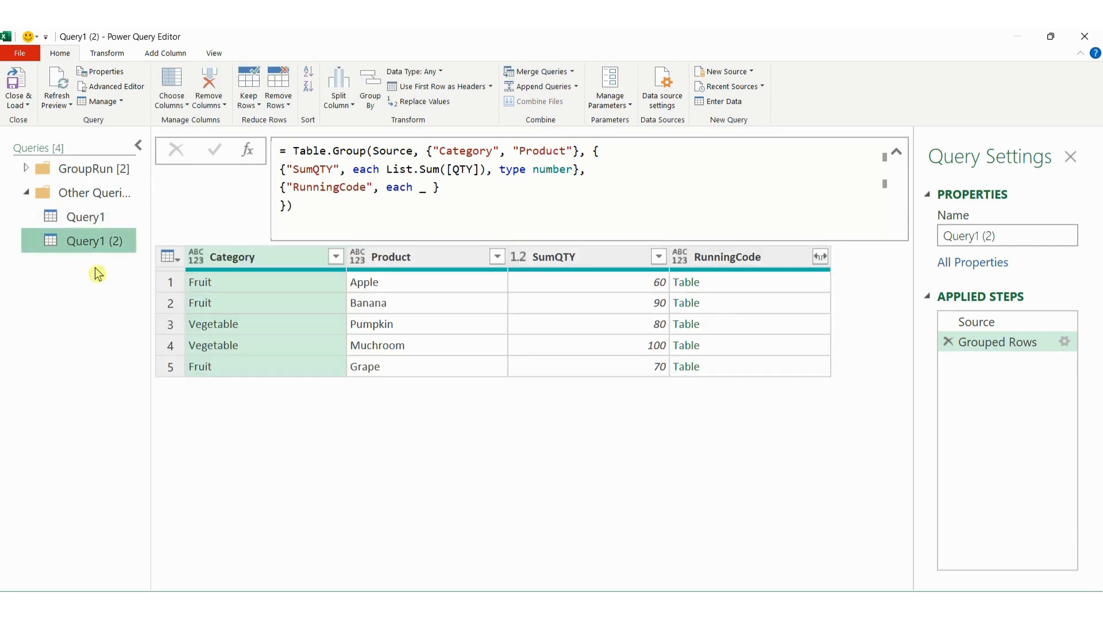
left_click(750, 287)
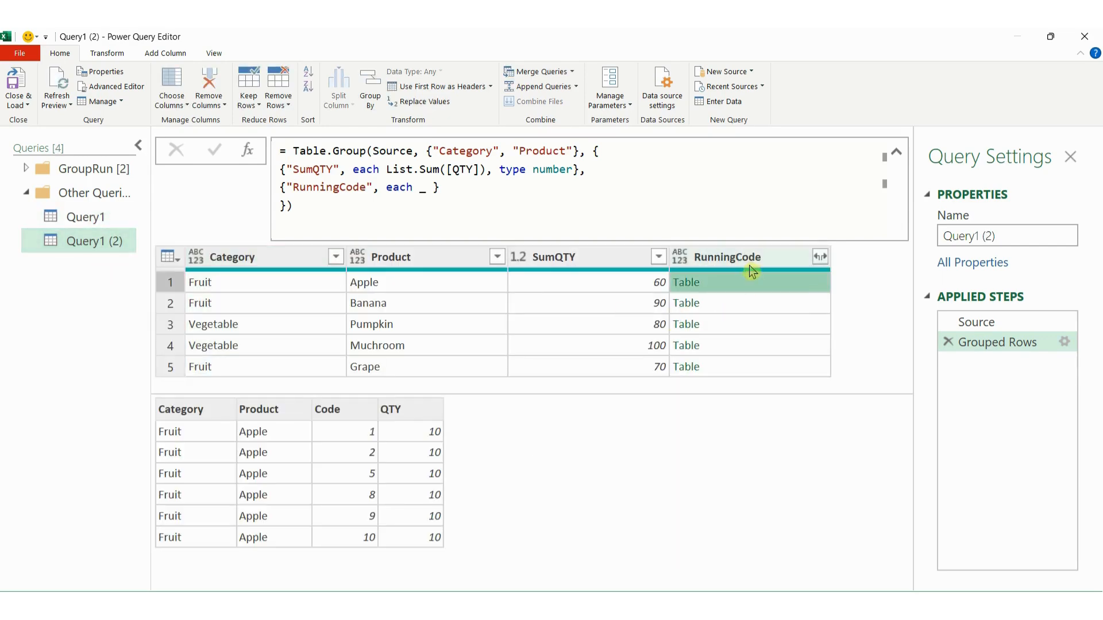
left_click(690, 288)
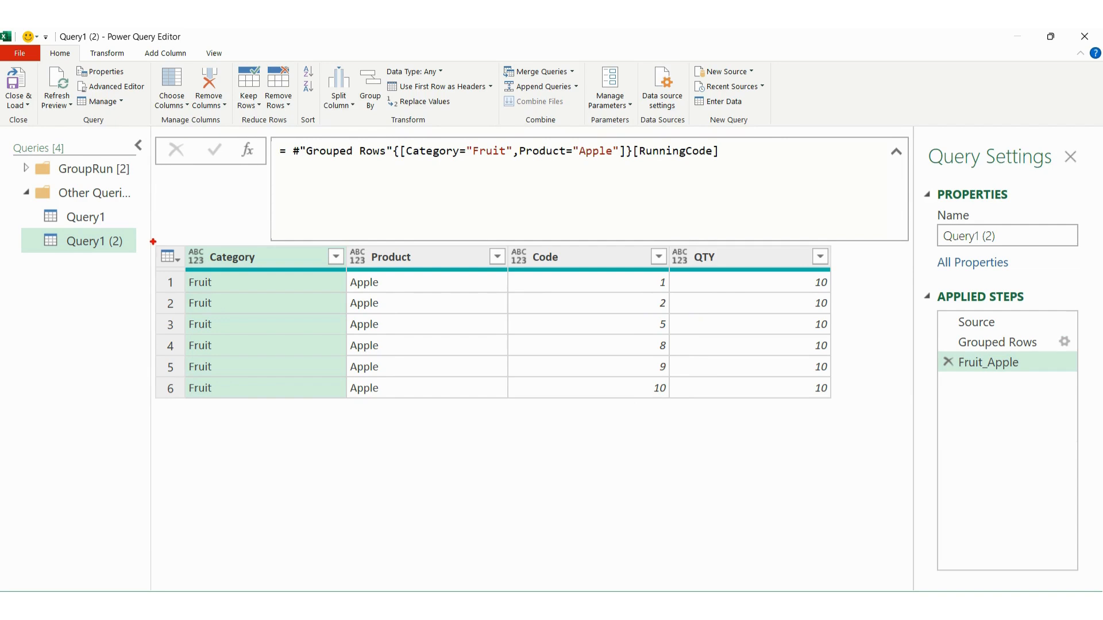
Examine the Apple table's Code column for runs of consecutive codes.
mouse_move(152, 241)
left_mouse_down()
mouse_move(661, 428)
mouse_move(842, 406)
left_mouse_up()
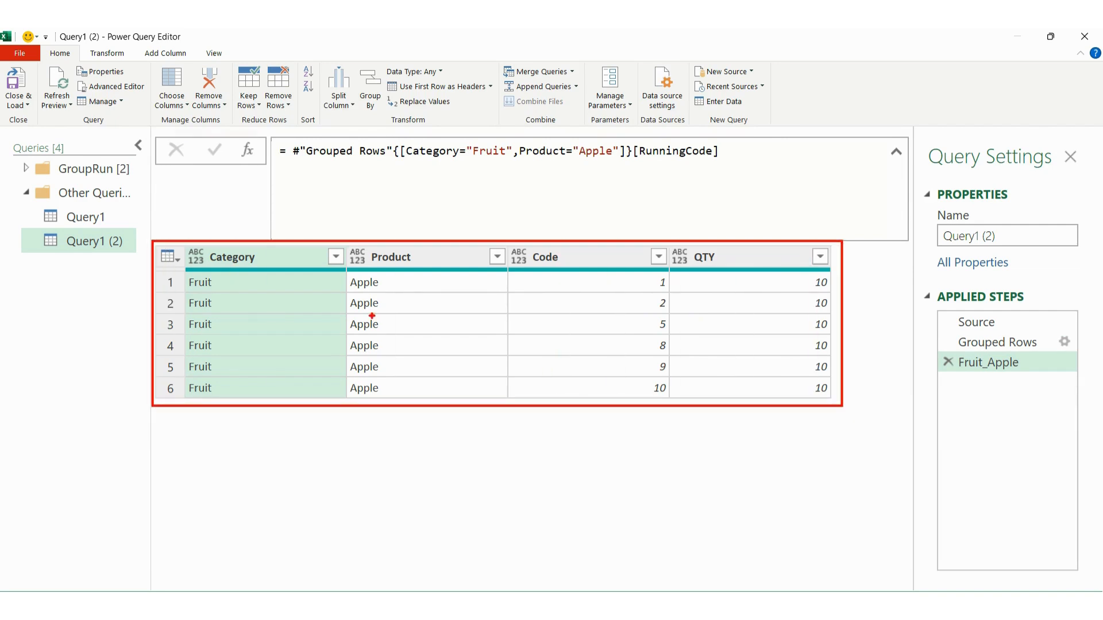
left_click_drag(249, 281, 262, 277)
left_click_drag(409, 283, 430, 277)
key("e")
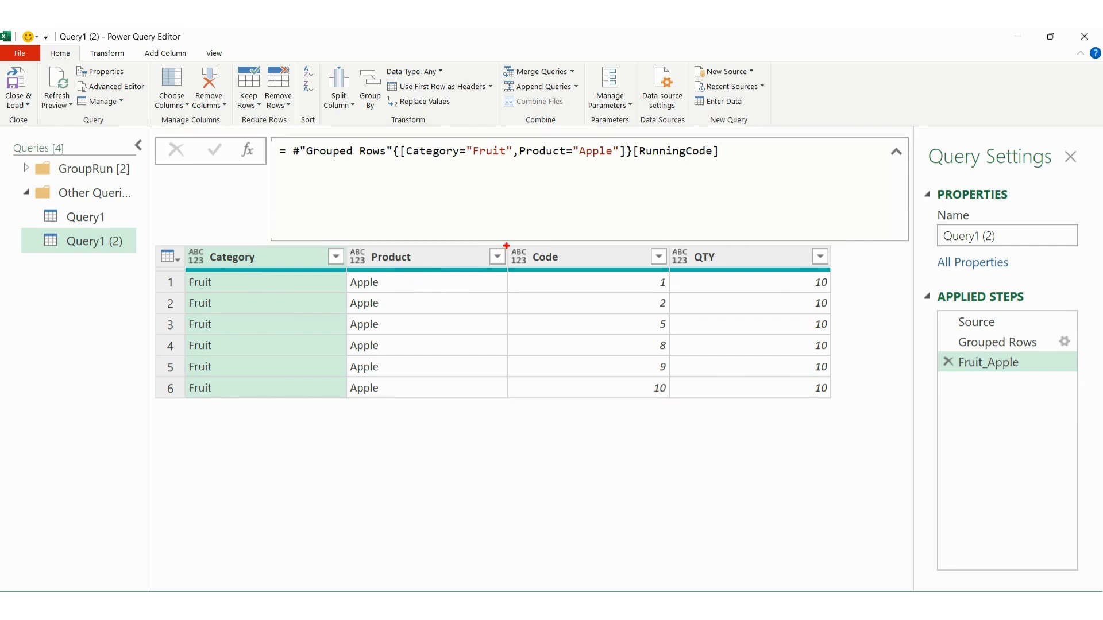
mouse_move(506, 245)
left_mouse_down()
mouse_move(550, 366)
mouse_move(685, 405)
left_mouse_up()
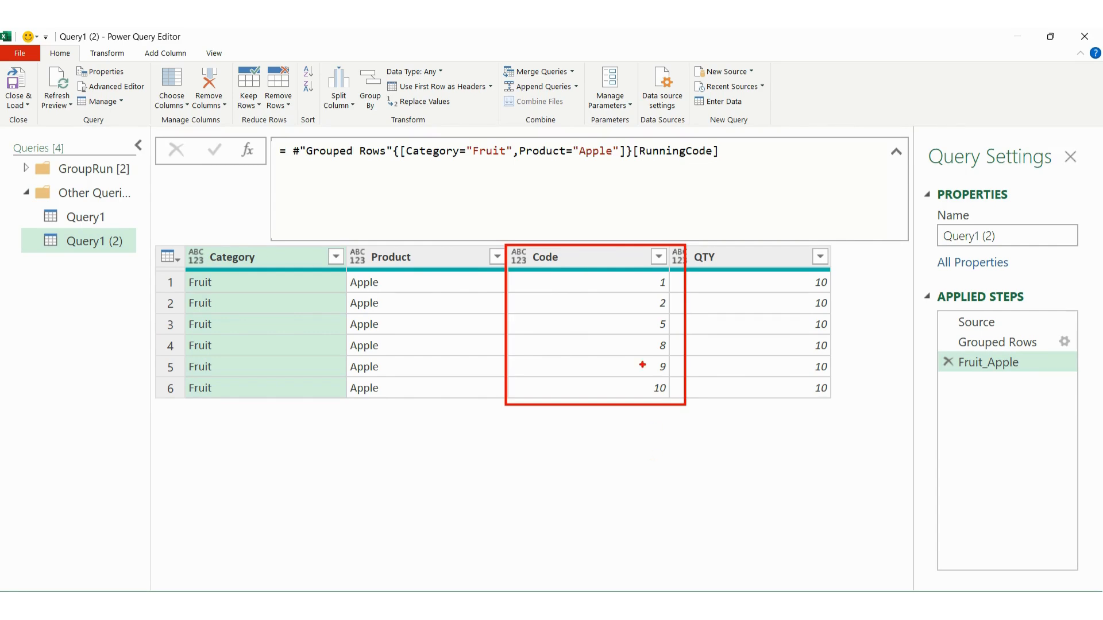
key("e")
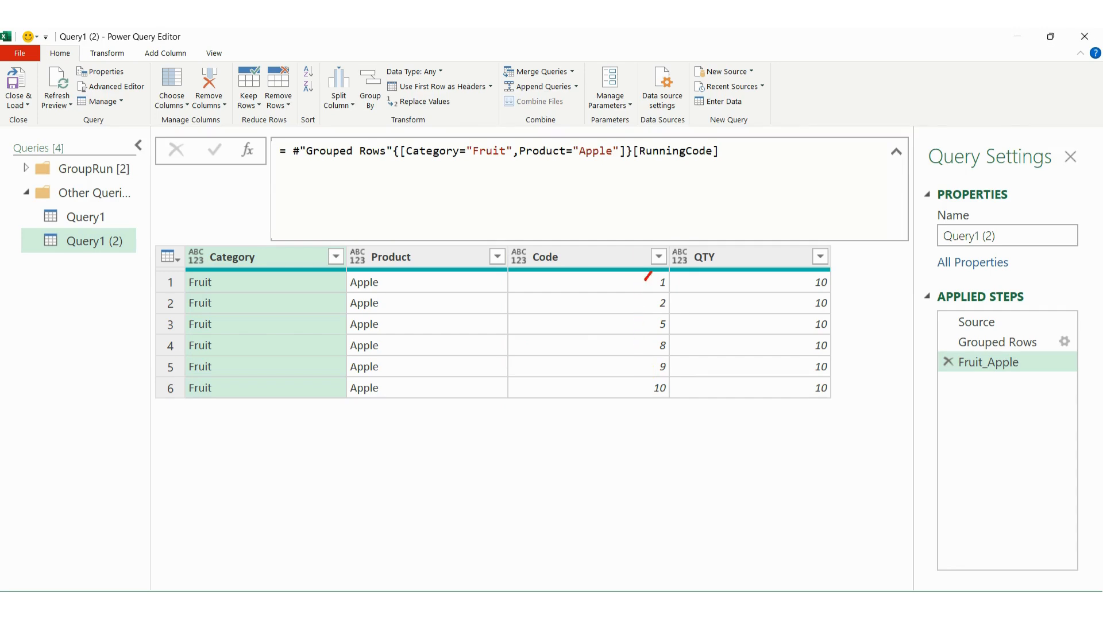
mouse_move(647, 276)
left_mouse_down()
mouse_move(679, 287)
mouse_move(640, 319)
mouse_move(638, 288)
left_mouse_up()
mouse_move(653, 340)
left_mouse_down()
mouse_move(686, 377)
mouse_move(641, 402)
mouse_move(643, 327)
left_mouse_up()
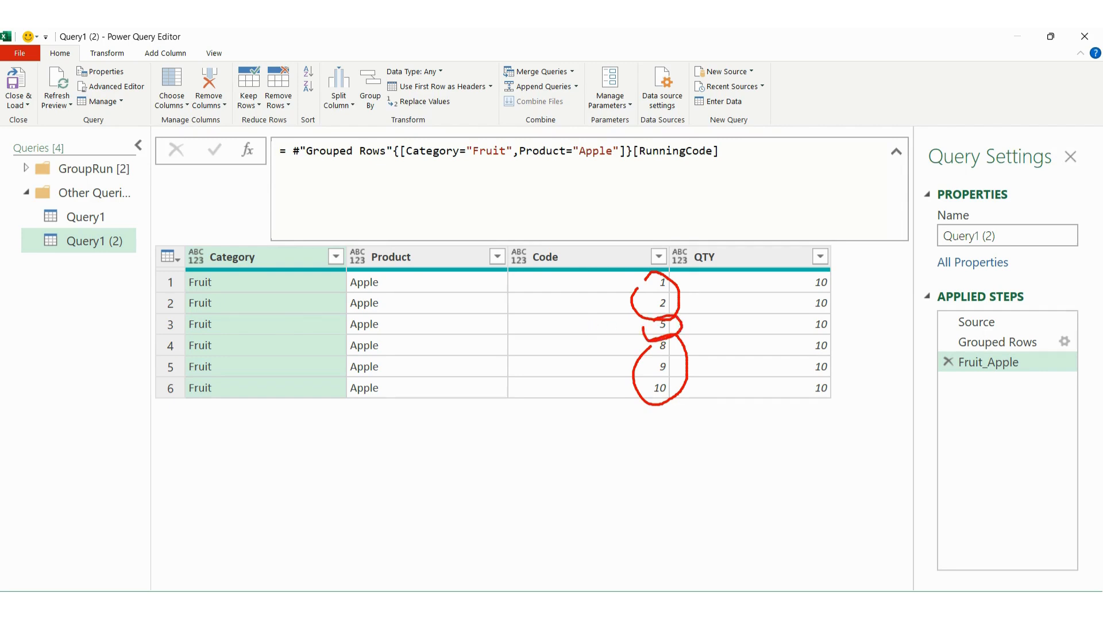
key("Escape")
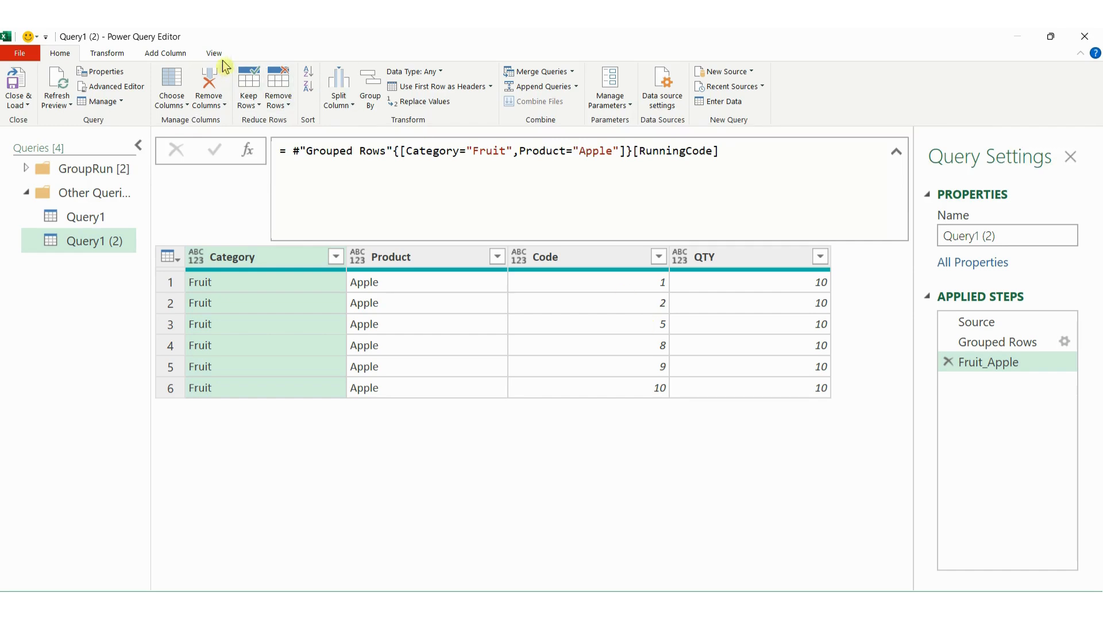
Add an index column starting at 0, and insert a Subtraction column that calculates Code minus Index.
left_click(156, 56)
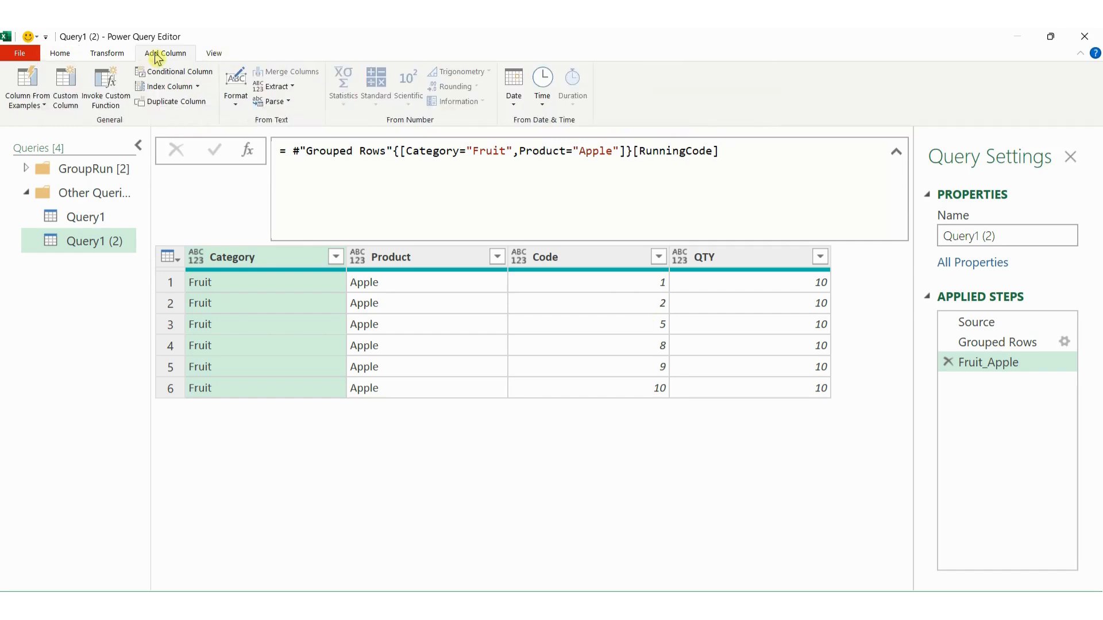
left_click(175, 86)
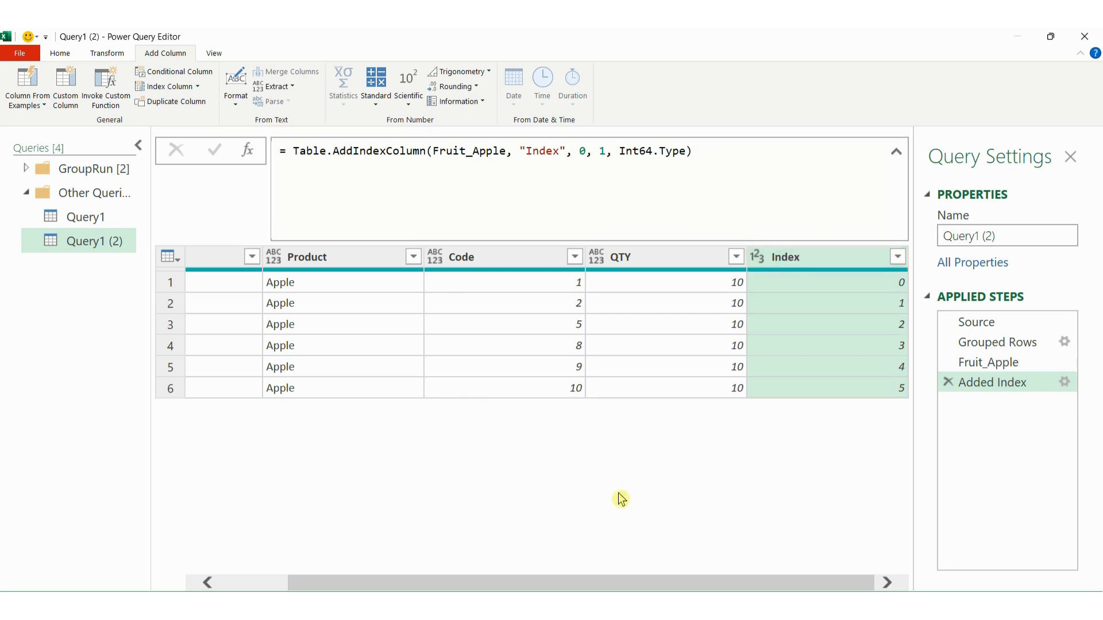
left_click(491, 260)
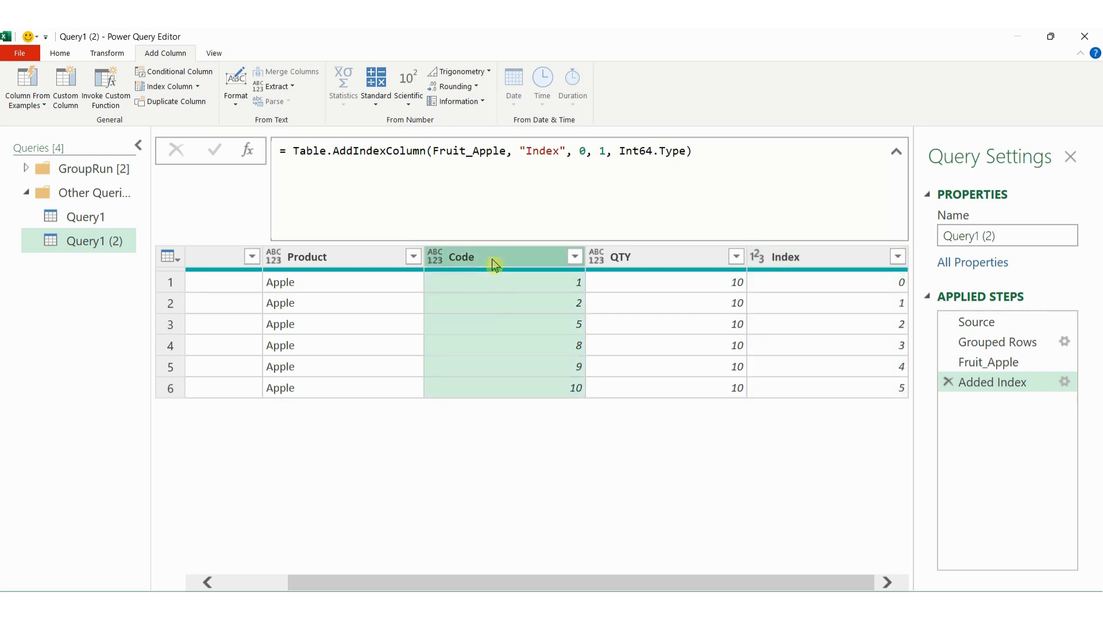
left_click(817, 260, "ctrl")
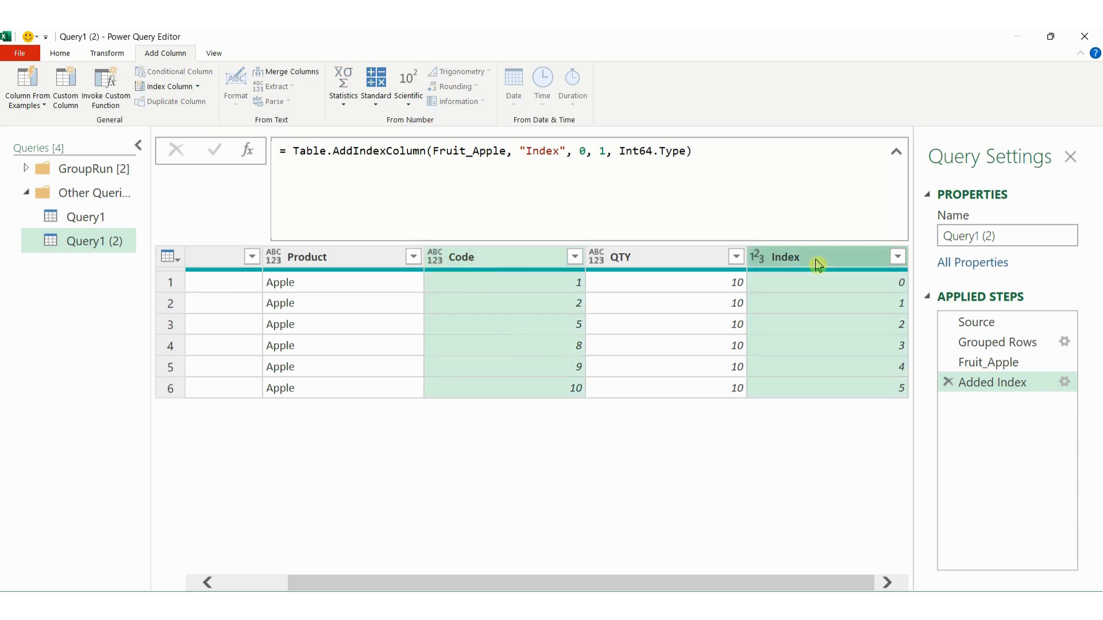
left_click(375, 103)
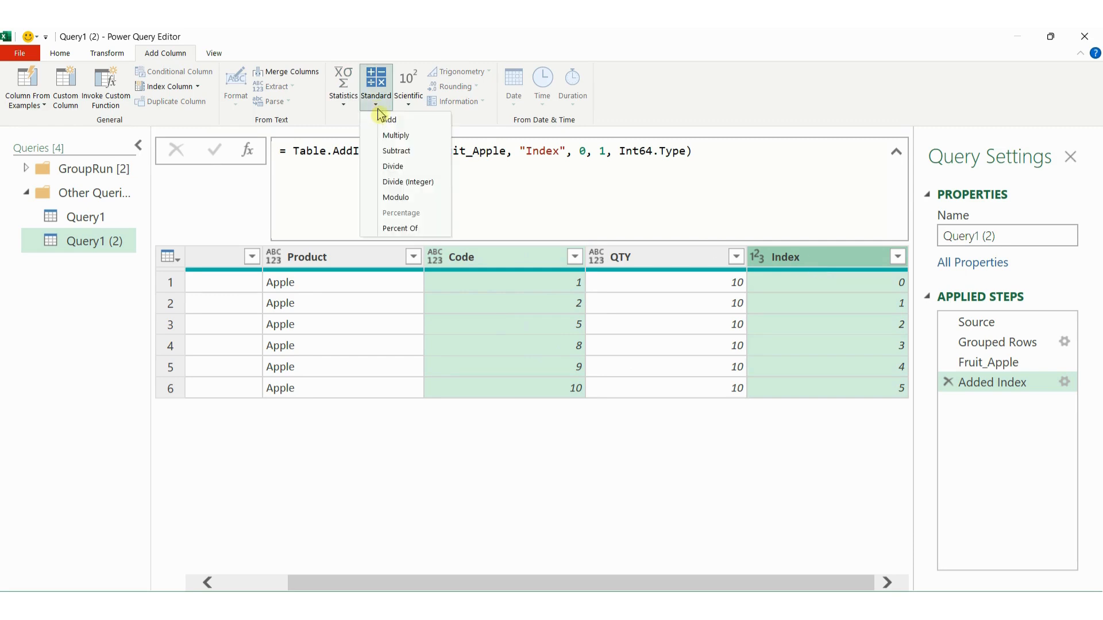
left_click(405, 154)
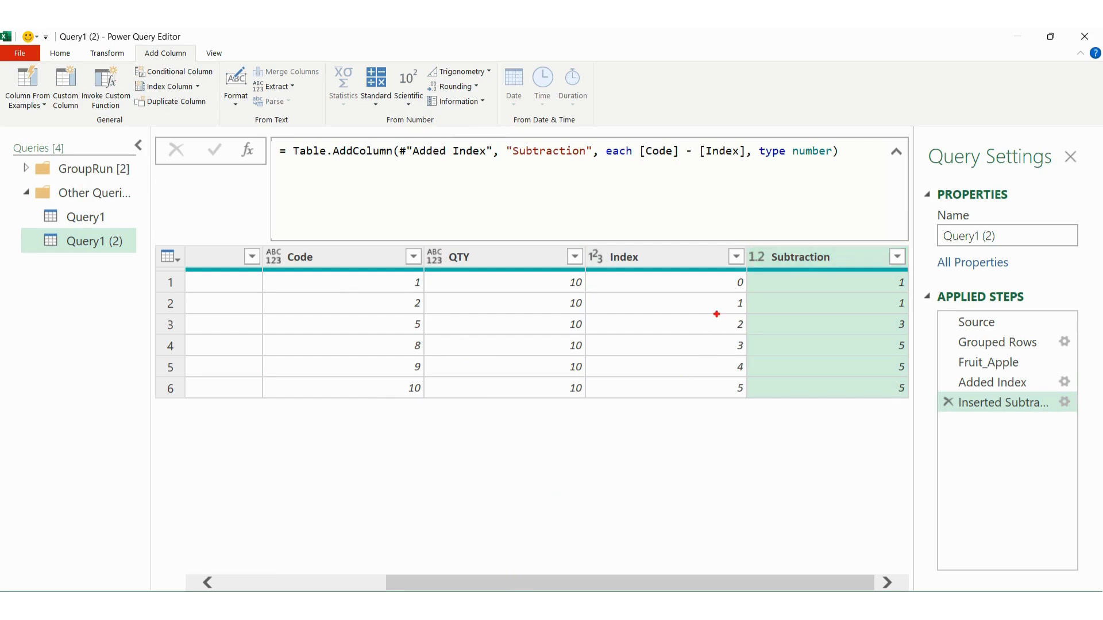
Compare the Subtraction values with the Code values to see how each consecutive run forms a range.
mouse_move(745, 243)
left_mouse_down()
mouse_move(750, 263)
mouse_move(907, 267)
mouse_move(927, 290)
mouse_move(897, 313)
mouse_move(879, 280)
left_mouse_up()
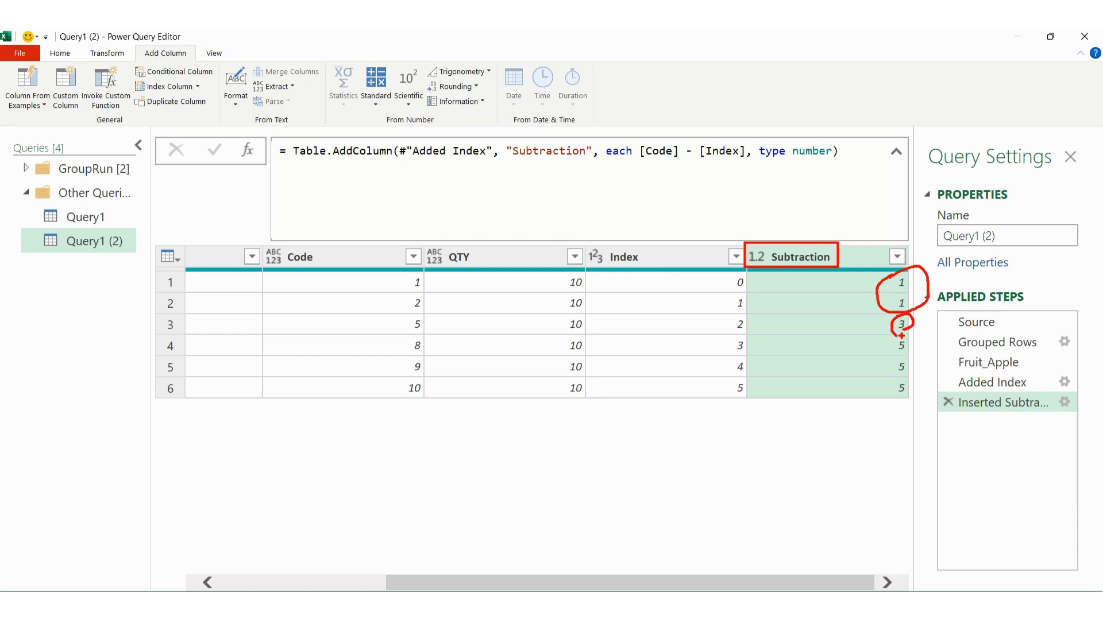
mouse_move(901, 336)
left_mouse_down()
mouse_move(918, 354)
mouse_move(920, 393)
mouse_move(888, 404)
mouse_move(882, 345)
left_mouse_up()
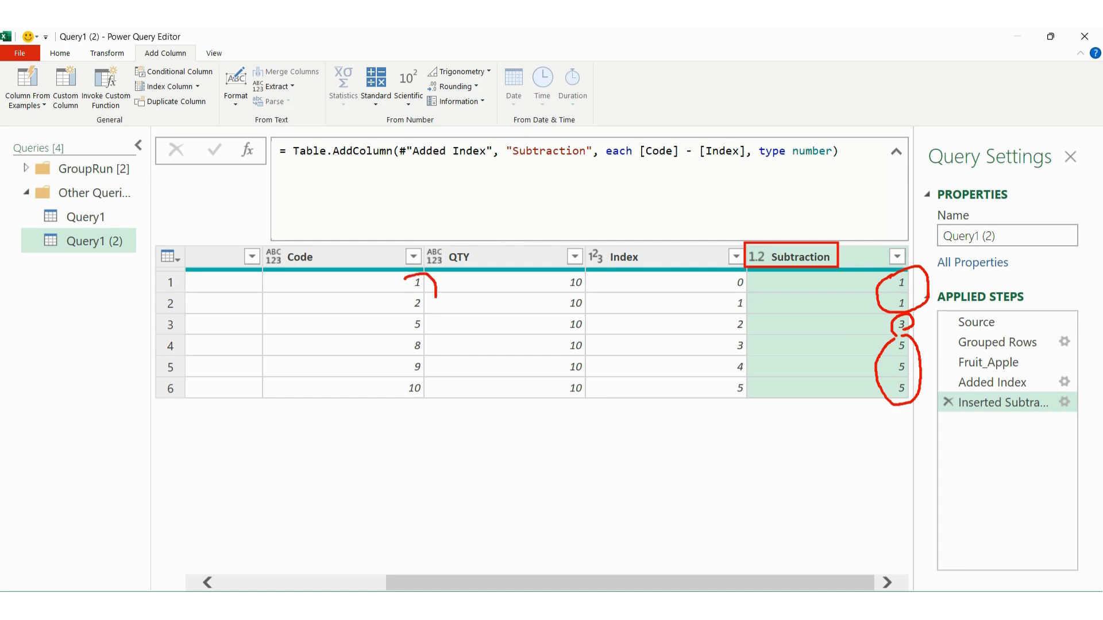
mouse_move(436, 297)
left_mouse_down()
mouse_move(411, 315)
mouse_move(406, 289)
left_mouse_up()
left_click_drag(480, 299, 492, 300)
mouse_move(428, 314)
left_mouse_down()
mouse_move(411, 336)
mouse_move(405, 316)
mouse_move(471, 321)
left_mouse_up()
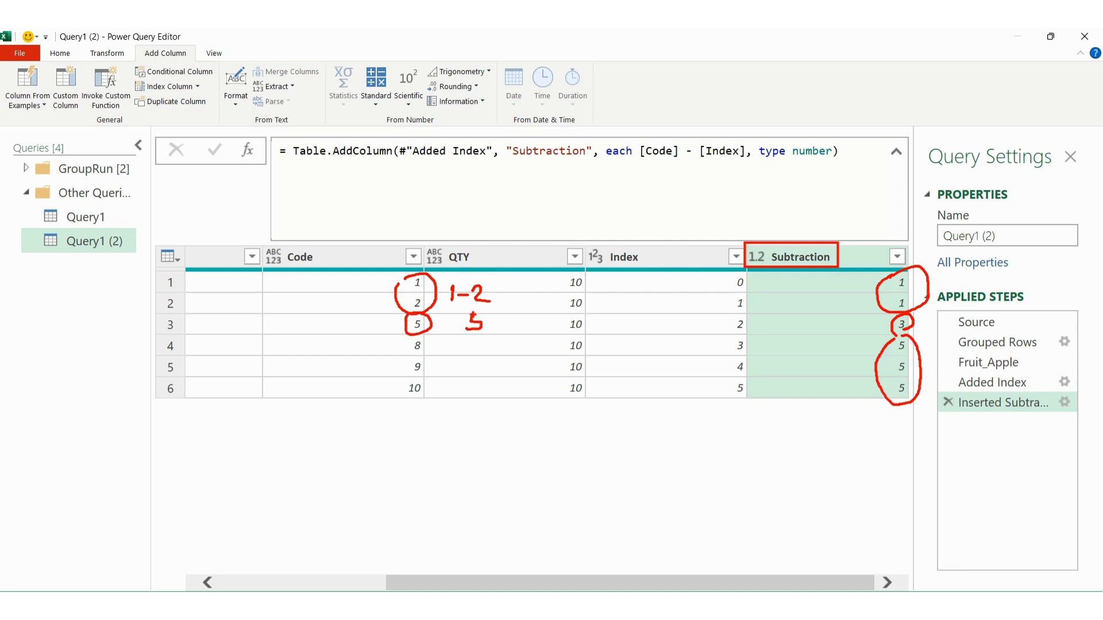
mouse_move(407, 344)
left_mouse_down()
mouse_move(434, 346)
mouse_move(429, 404)
mouse_move(400, 342)
left_mouse_up()
mouse_move(473, 358)
left_mouse_down()
mouse_move(473, 376)
mouse_move(481, 355)
left_mouse_up()
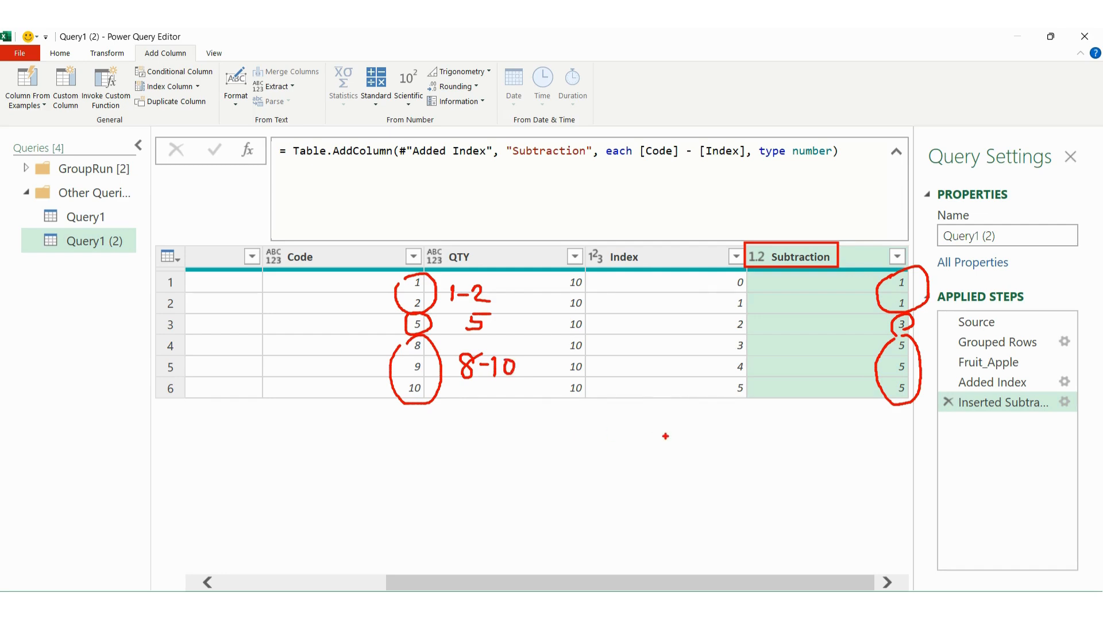
key("e")
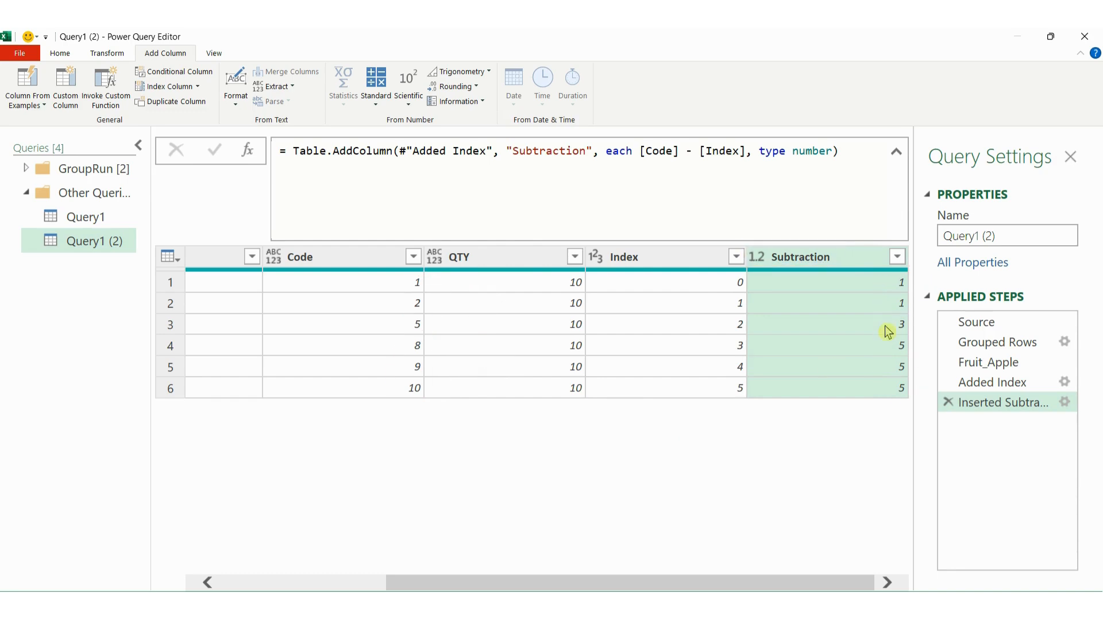
mouse_move(811, 276)
left_mouse_down()
mouse_move(757, 264)
mouse_move(810, 237)
mouse_move(840, 266)
mouse_move(798, 274)
left_mouse_up()
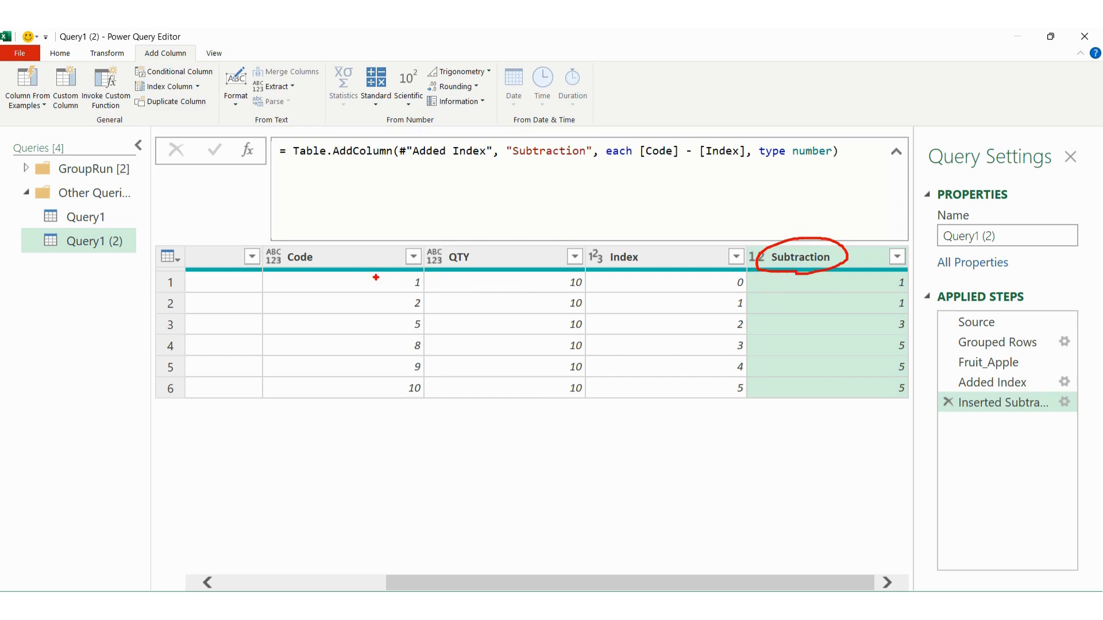
mouse_move(289, 264)
left_mouse_down()
mouse_move(309, 242)
mouse_move(303, 274)
left_mouse_up()
key("Escape")
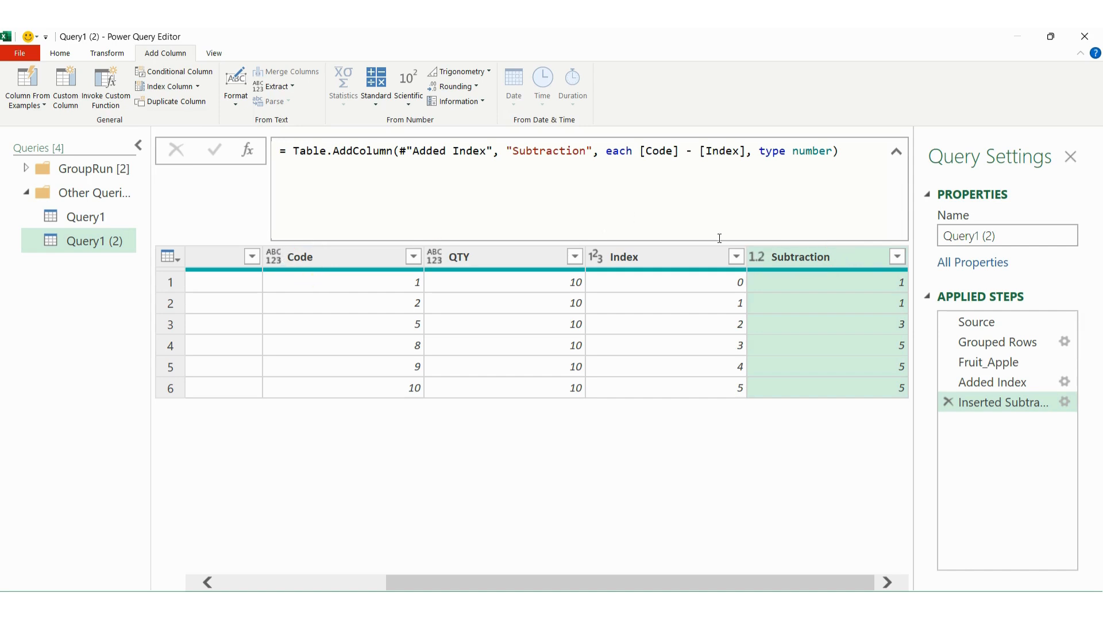
Set up a Group By on the Subtraction column with an aggregation named Min that takes the minimum of Code.
left_click(814, 263)
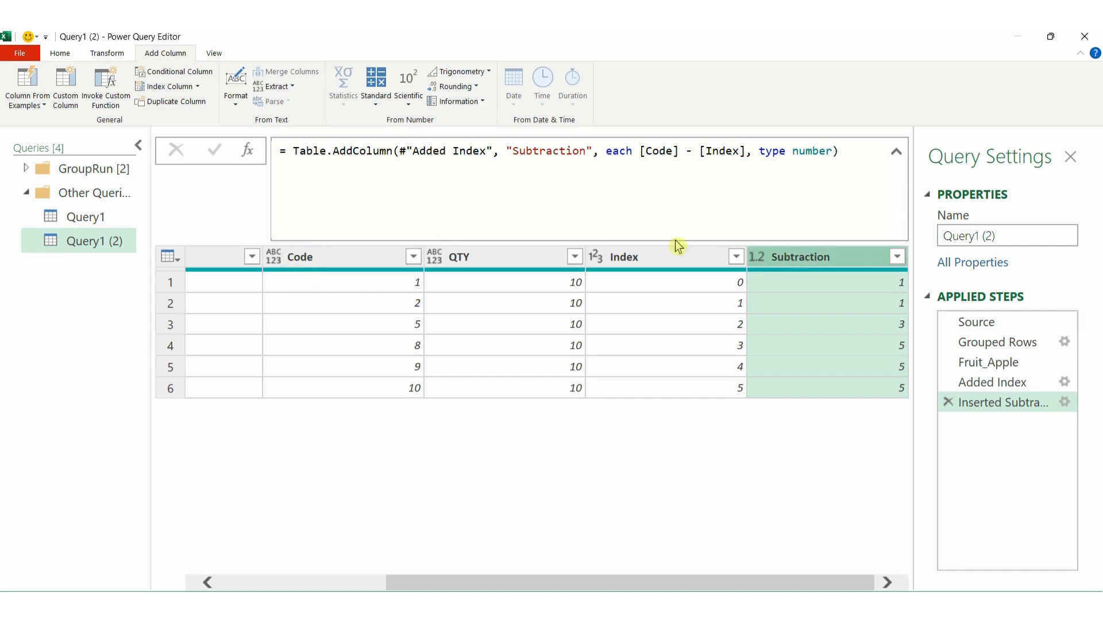
left_click(61, 57)
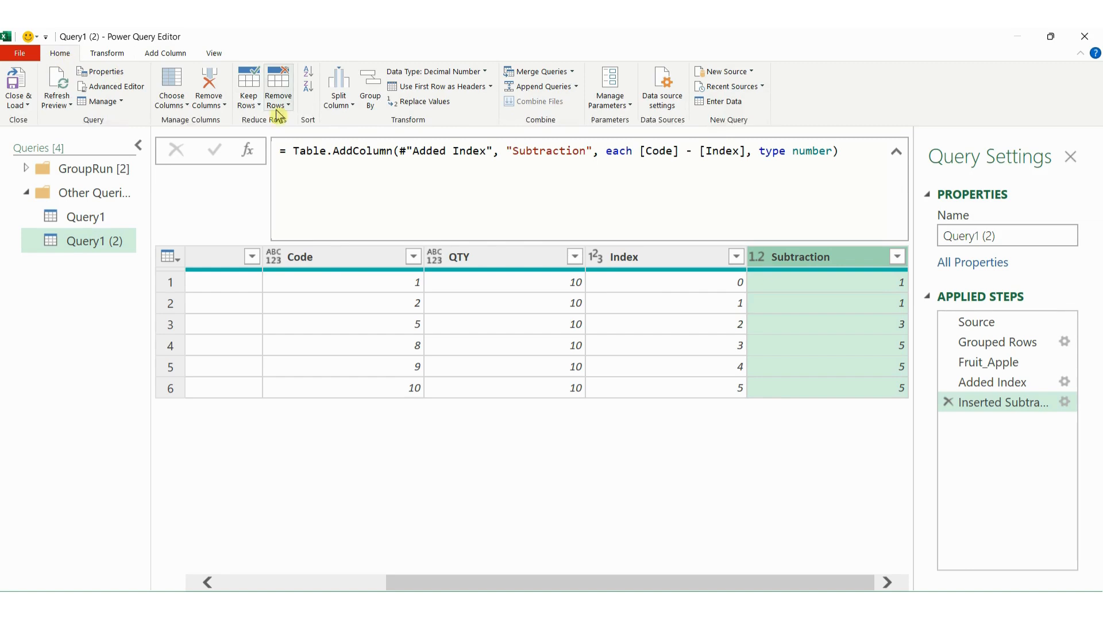
left_click(371, 92)
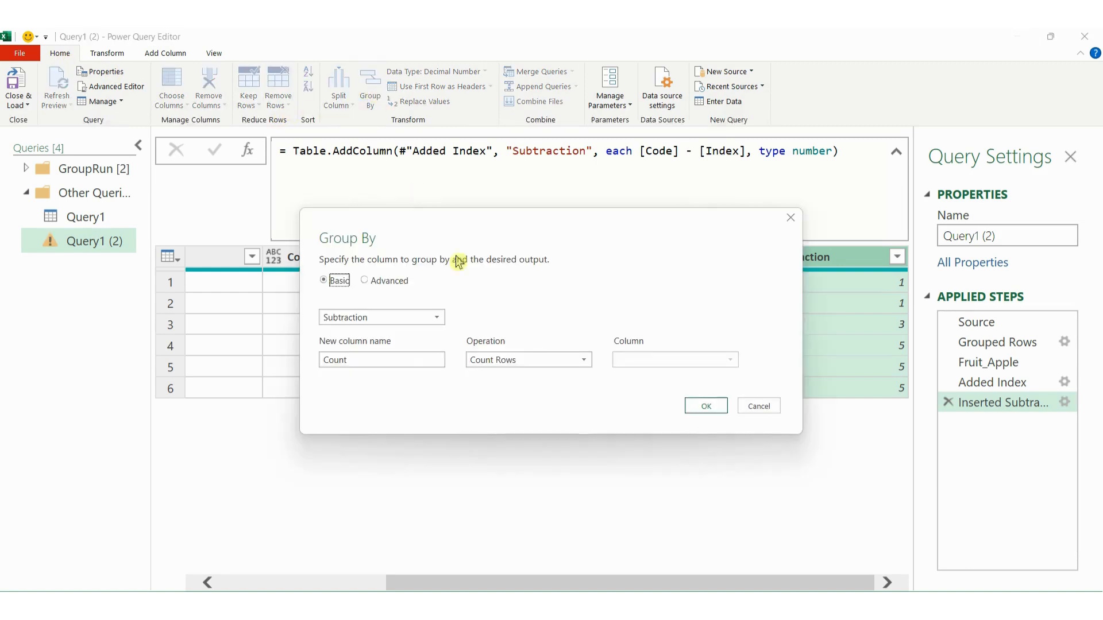
left_click(505, 361)
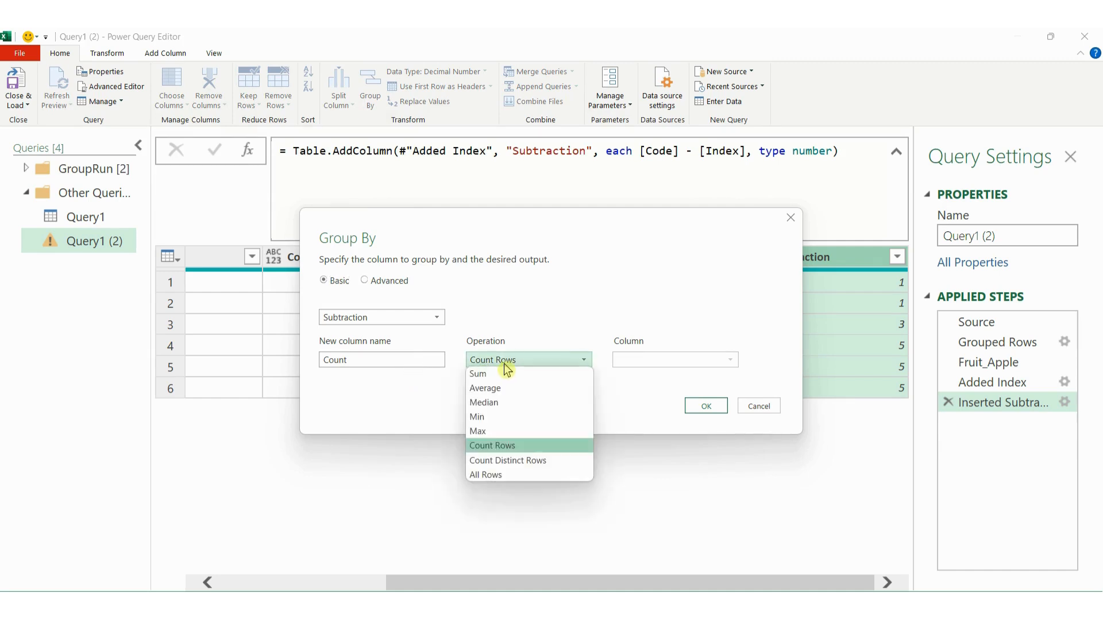
left_click(505, 417)
left_click(657, 361)
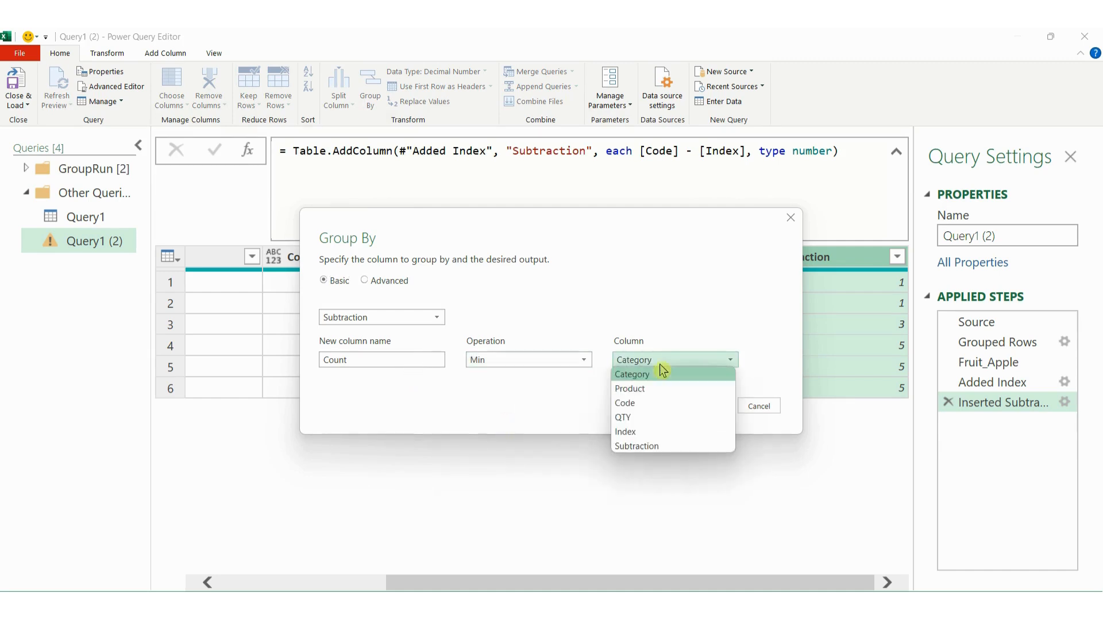
left_click(651, 404)
left_click_drag(431, 361, 251, 339)
type("Min")
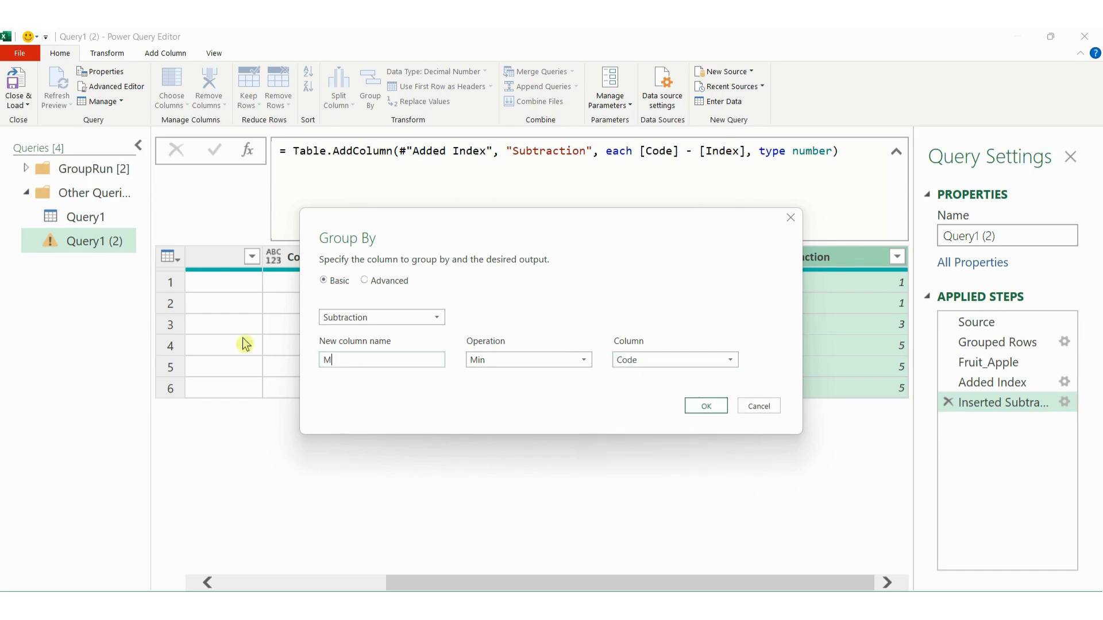
Switch the grouping to Advanced, add a second aggregation named Max for the maximum of Code, and apply it.
left_click(372, 284)
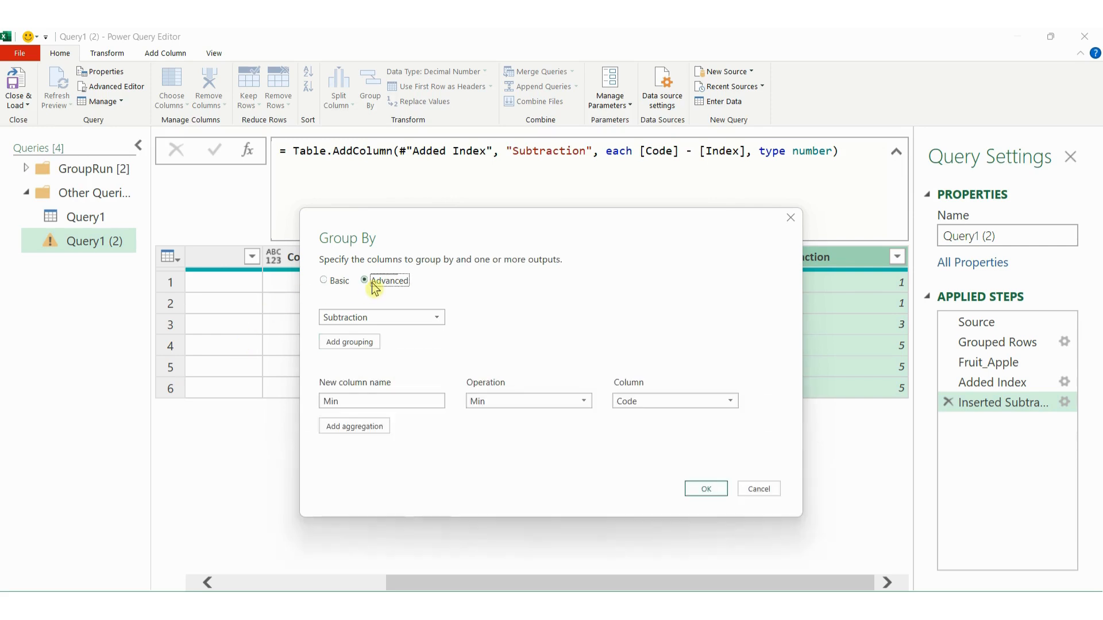
left_click(367, 431)
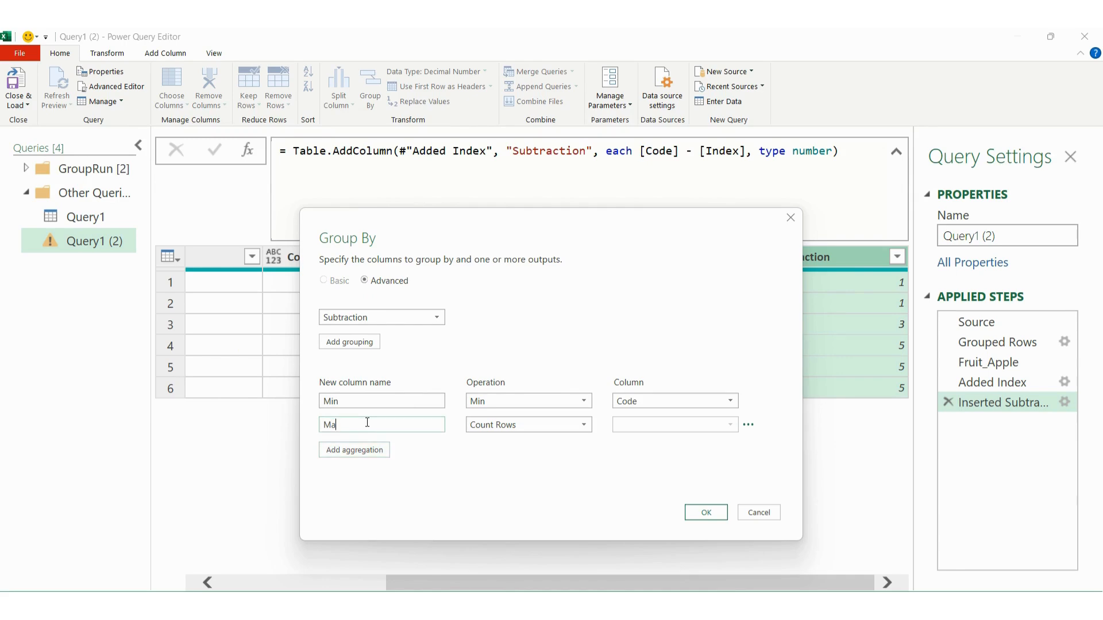
left_click(488, 426)
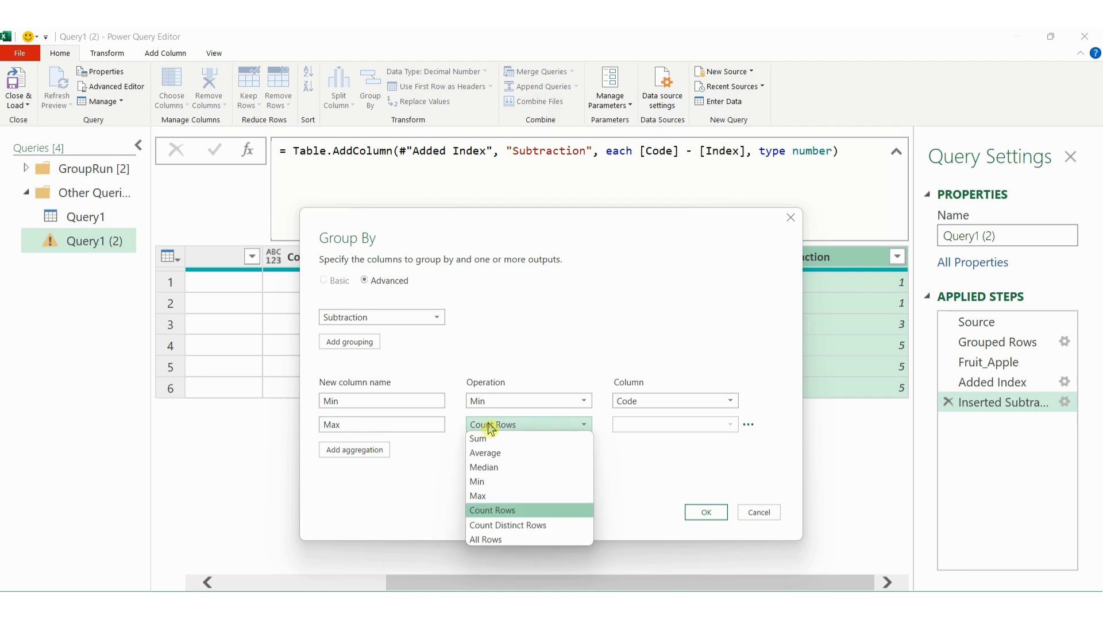
left_click(501, 497)
left_click(640, 426)
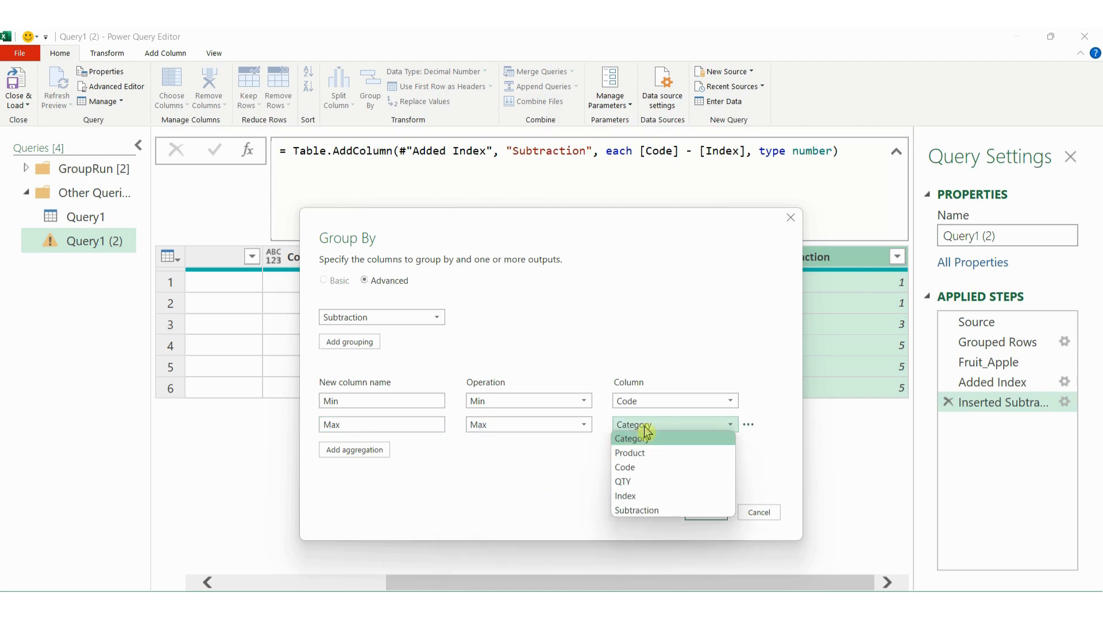
left_click(644, 469)
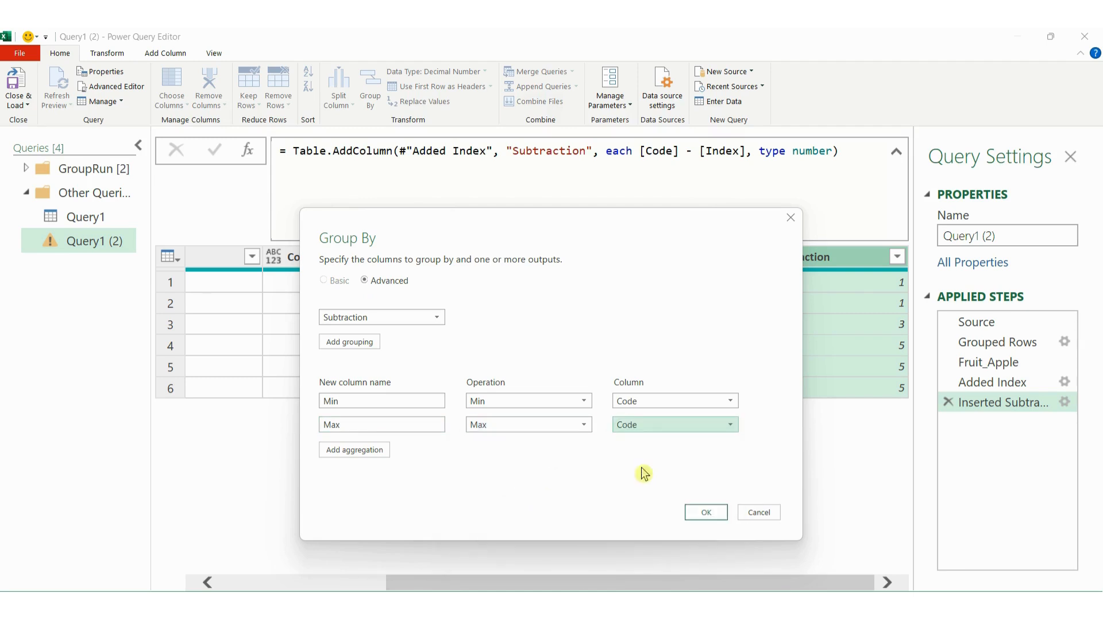
left_click(706, 513)
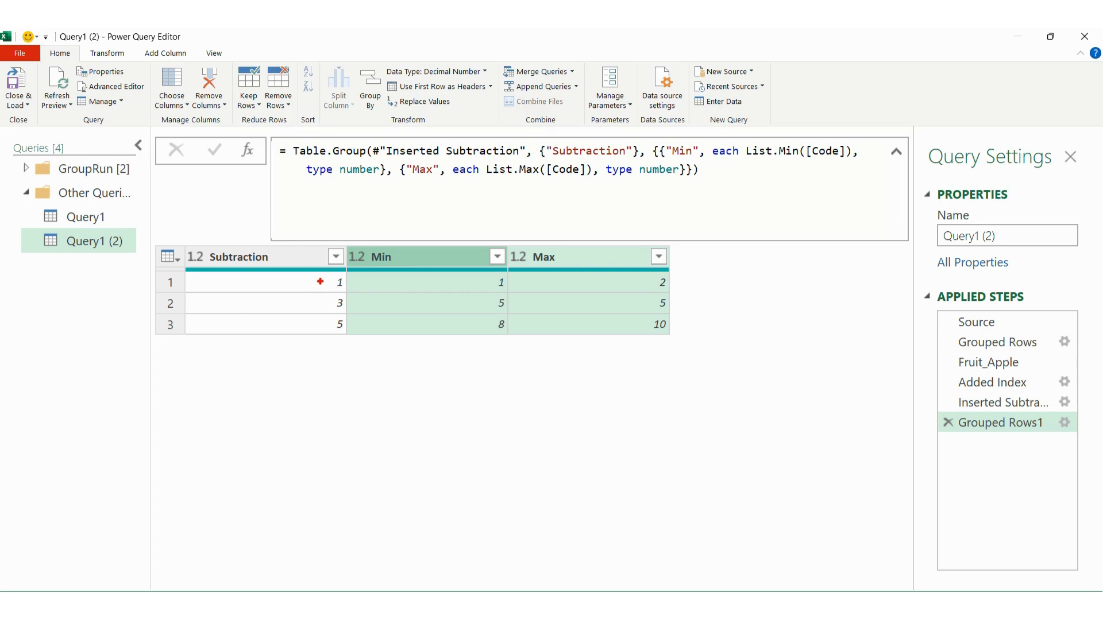
mouse_move(352, 280)
left_mouse_down()
mouse_move(324, 278)
mouse_move(339, 322)
mouse_move(325, 339)
left_mouse_up()
mouse_move(675, 247)
left_mouse_down()
mouse_move(679, 293)
mouse_move(793, 340)
mouse_move(830, 337)
left_mouse_up()
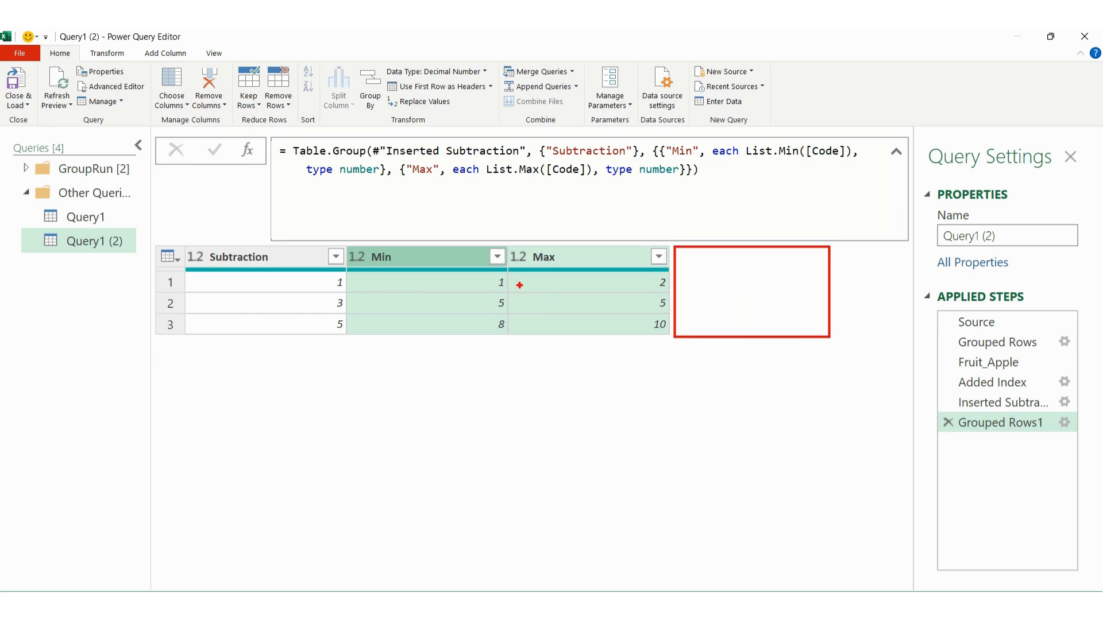
mouse_move(459, 253)
left_mouse_down()
mouse_move(474, 243)
mouse_move(571, 264)
mouse_move(583, 248)
left_mouse_up()
left_click_drag(464, 244, 449, 264)
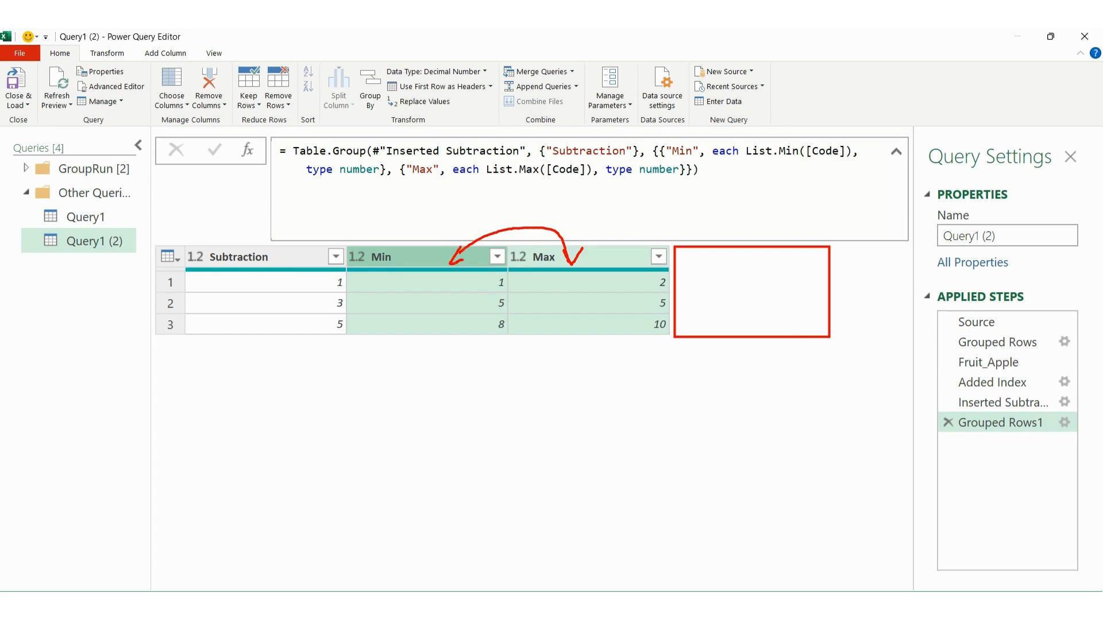
key("Escape")
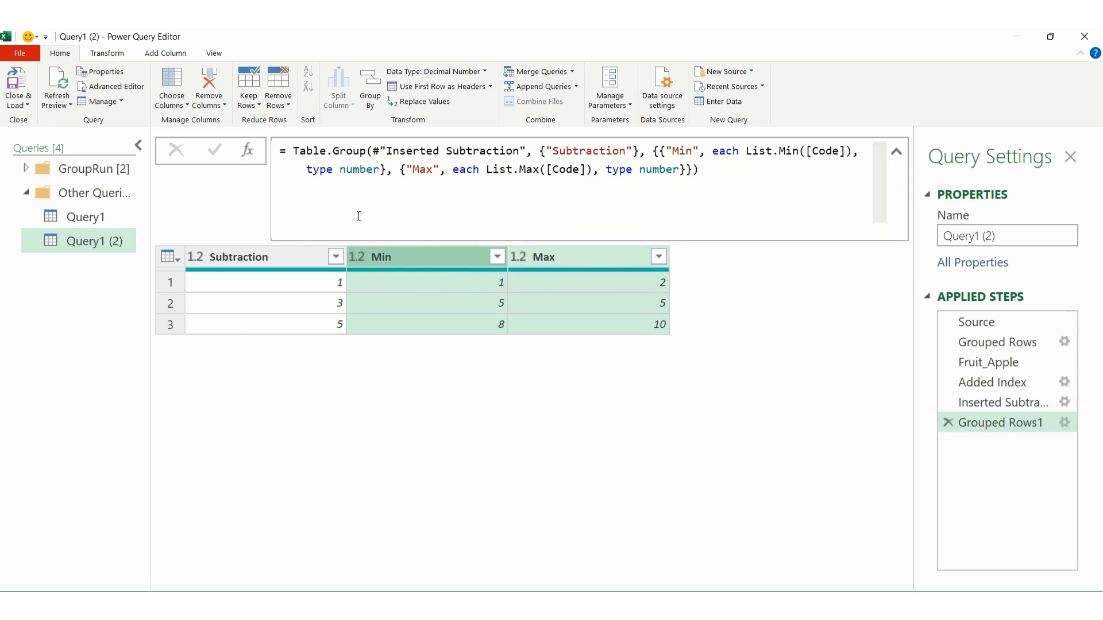
Add a merged column that combines Min and Max with a custom hyphen separator, keeping the new column name Merged.
left_click(442, 260)
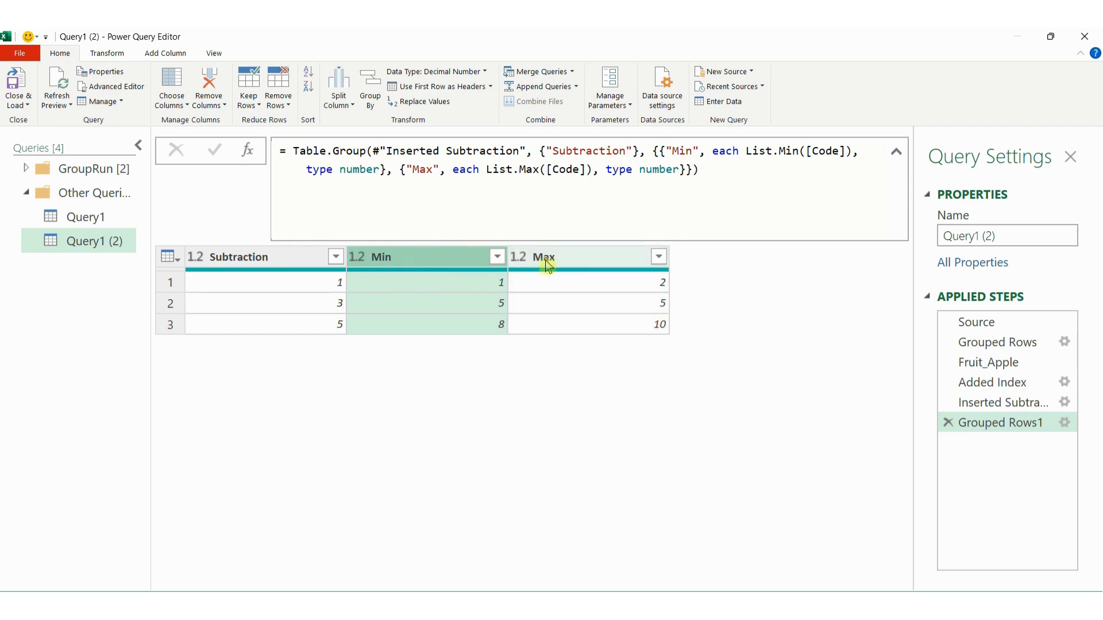
left_click(572, 262, "ctrl")
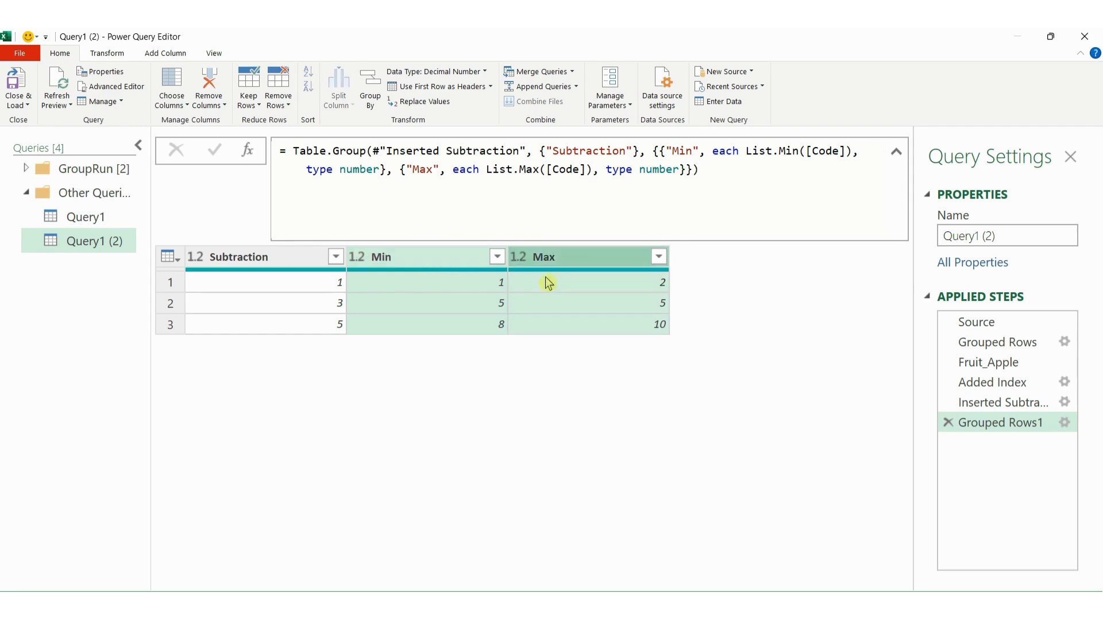
left_click(167, 54)
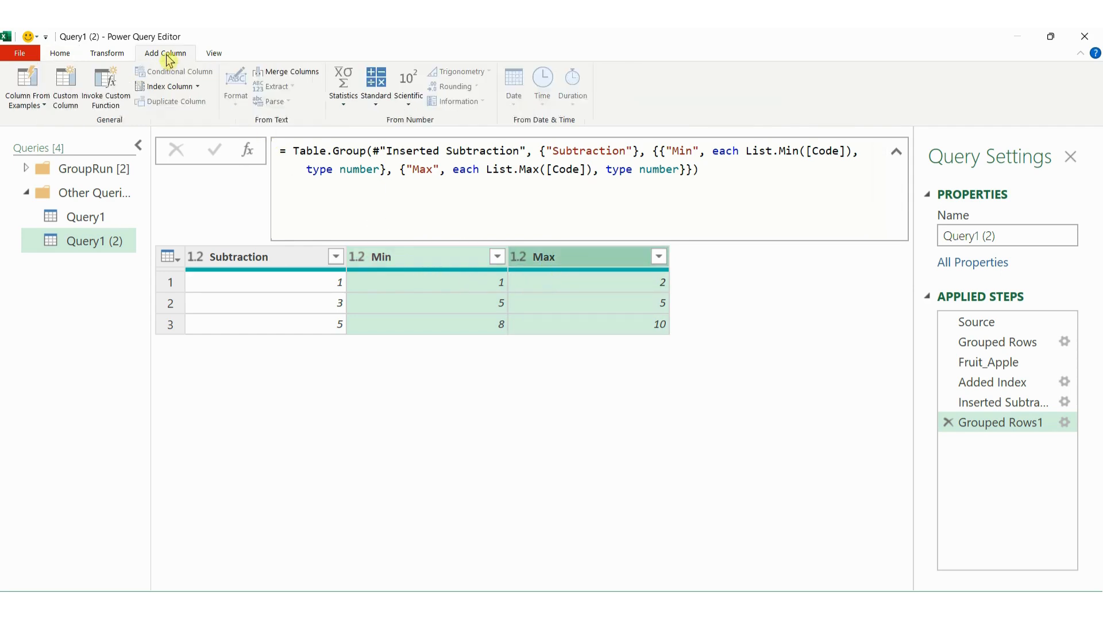
left_click(416, 267)
left_click(559, 265, "ctrl")
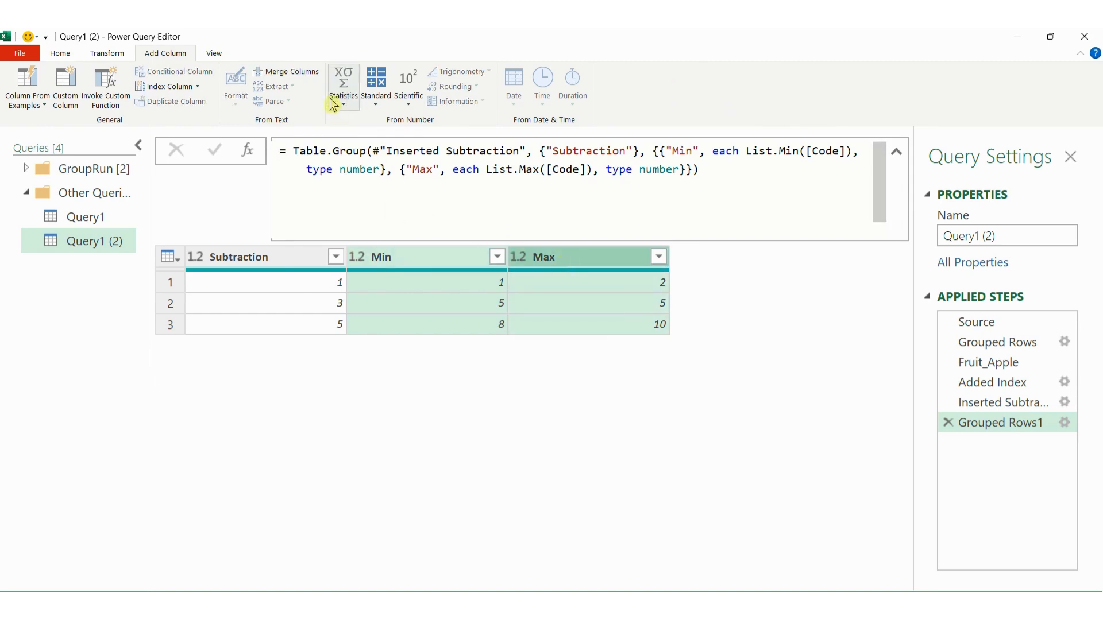
left_click(298, 77)
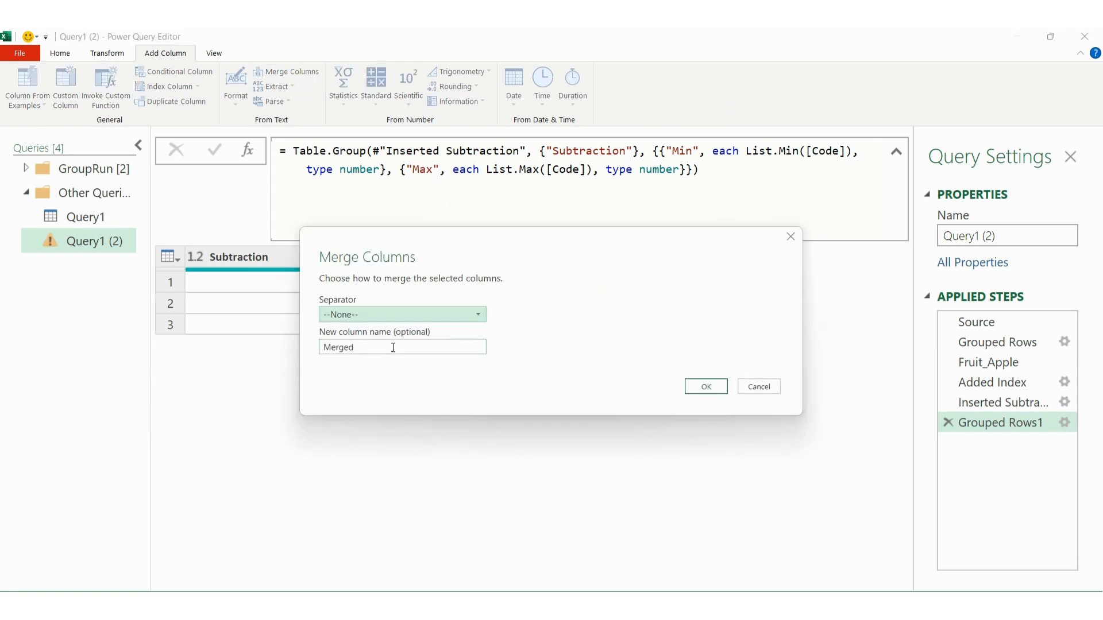
left_click(394, 314)
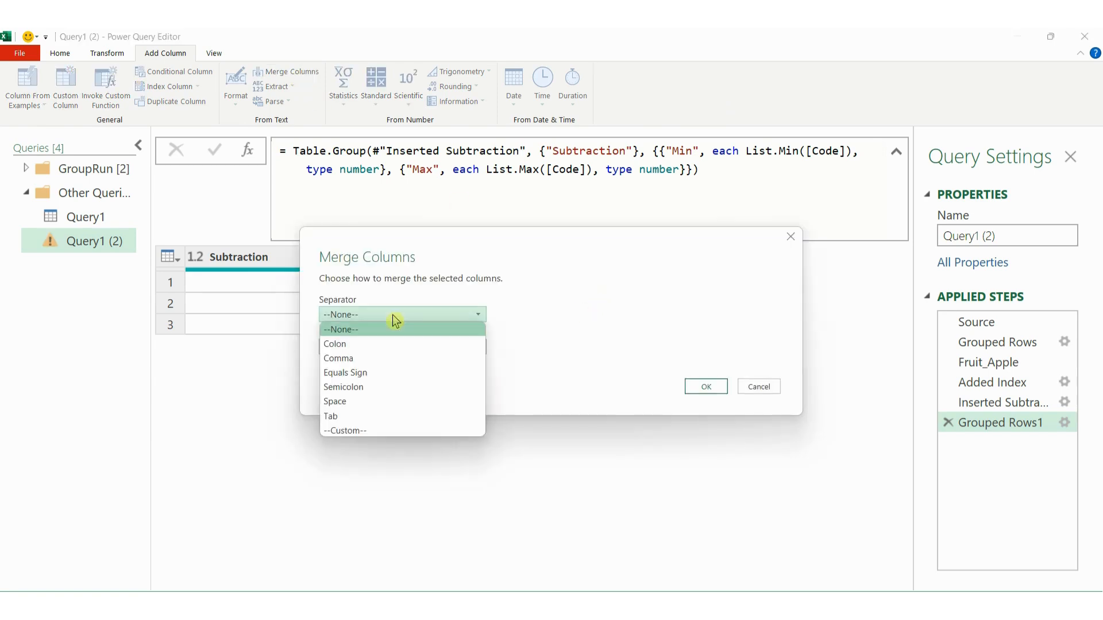
left_click(381, 431)
left_click(360, 334)
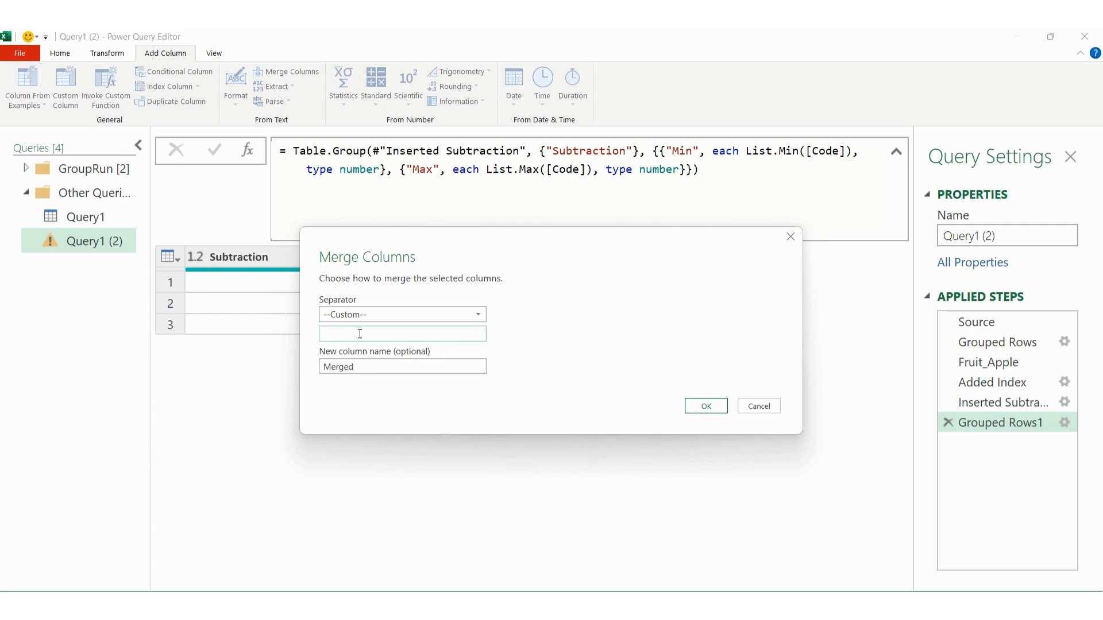
type("-")
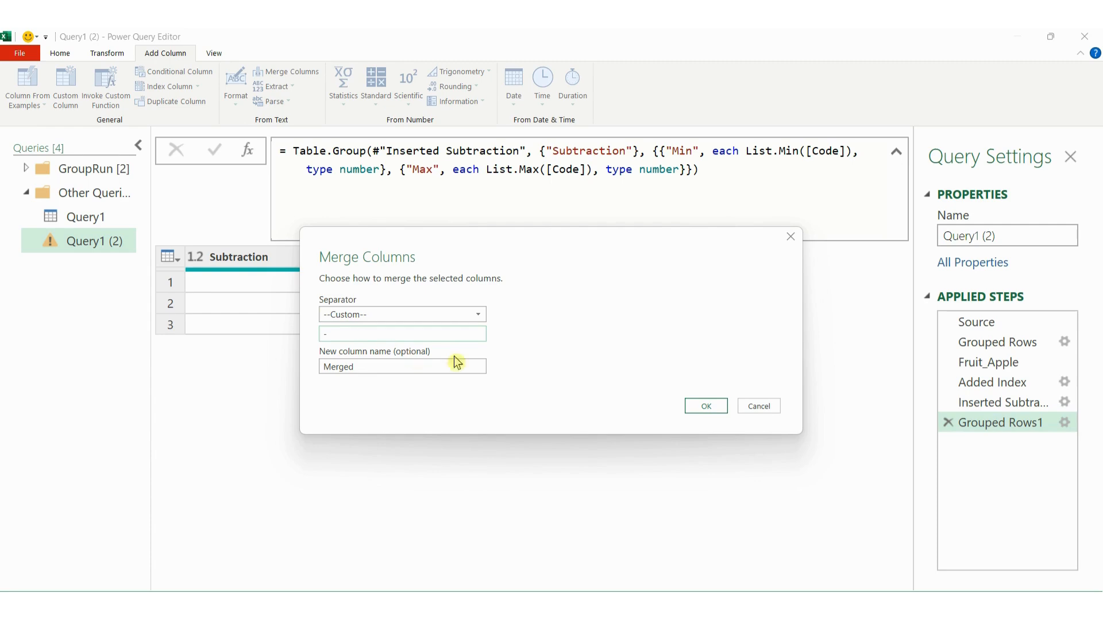
left_click(702, 407)
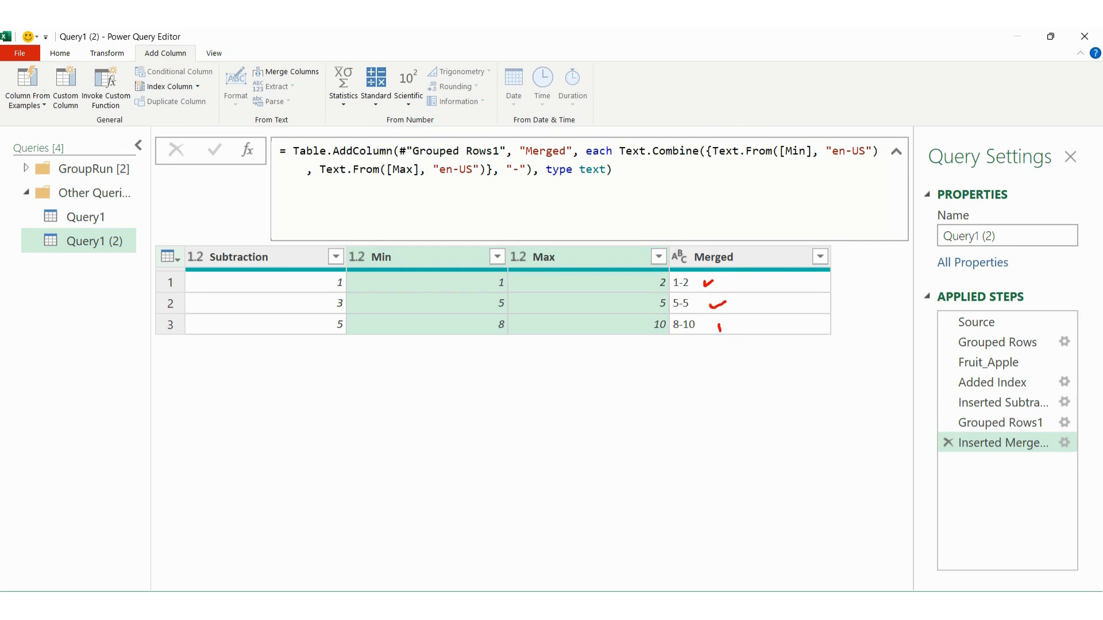
key("Escape")
key("ctrl+2")
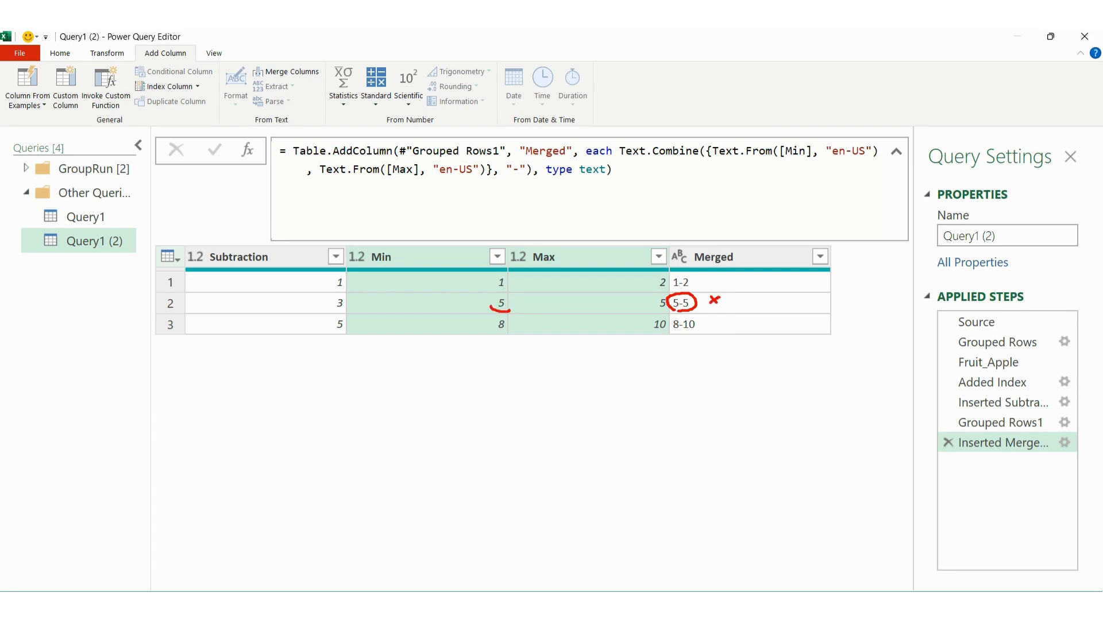
left_click_drag(491, 306, 513, 305)
key("Escape")
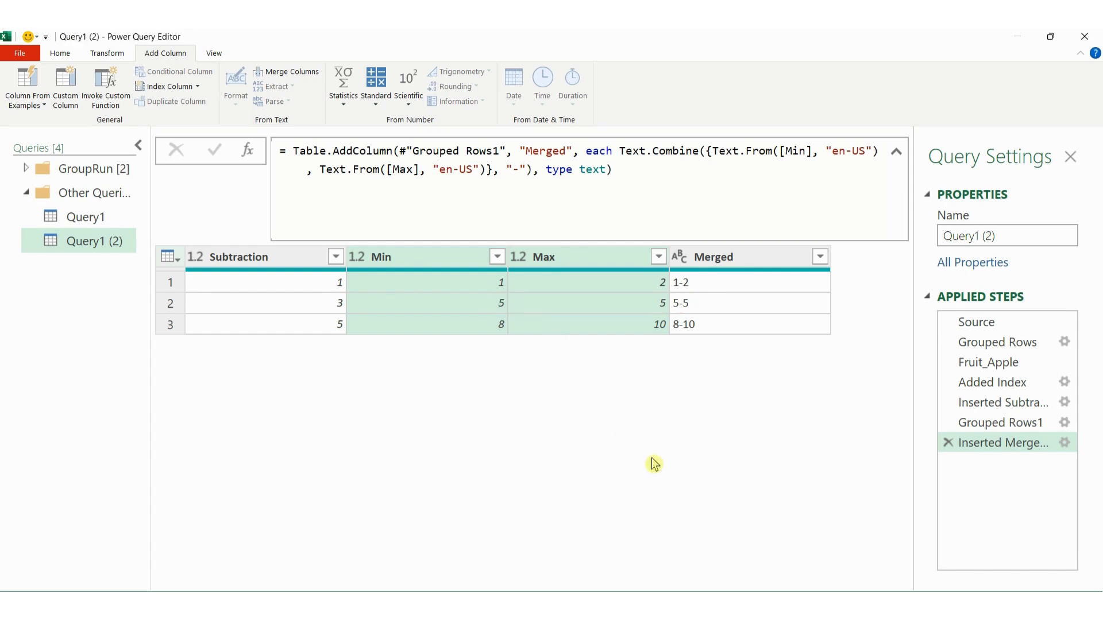
Start a conditional column whose condition tests whether the Min column equals the Max column.
left_click(727, 266)
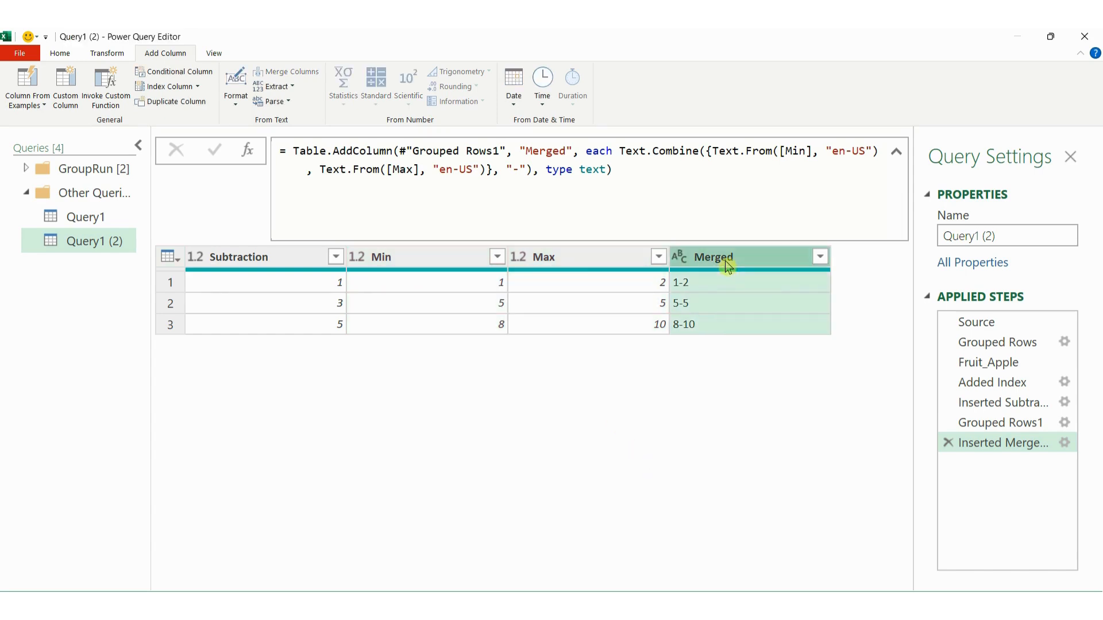
left_click(167, 74)
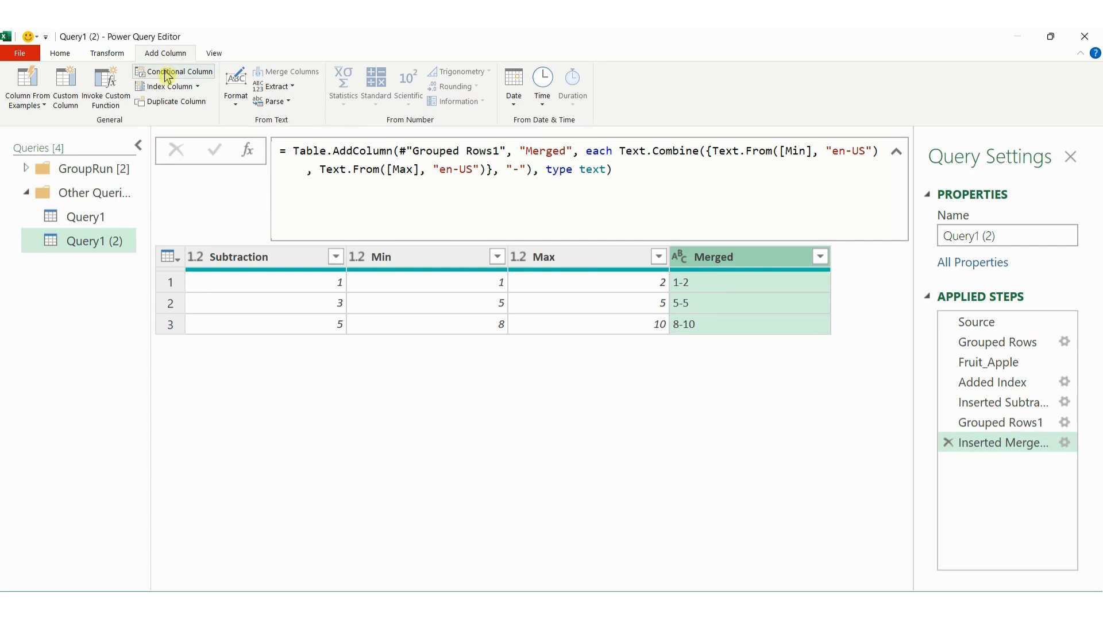
left_click(168, 74)
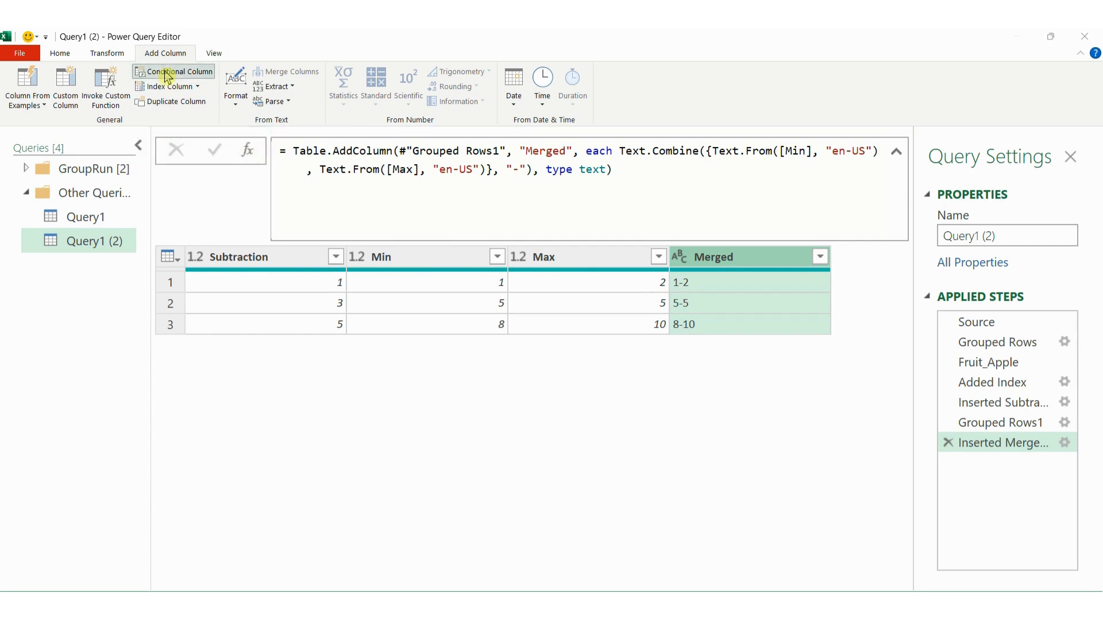
left_click_drag(623, 202, 614, 298)
left_click(323, 409)
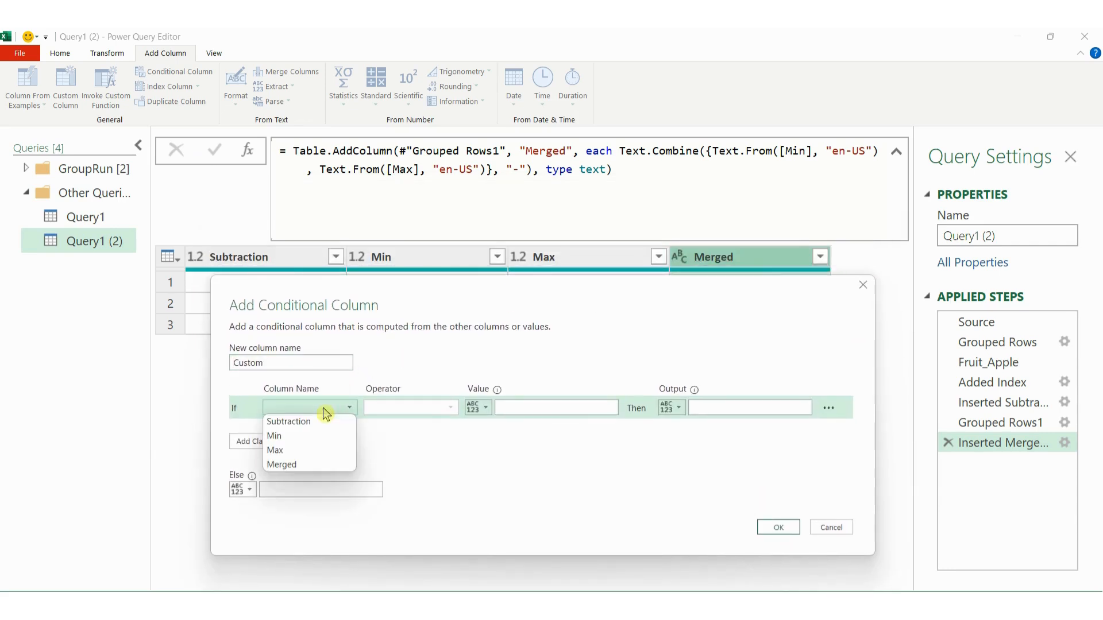
left_click(315, 440)
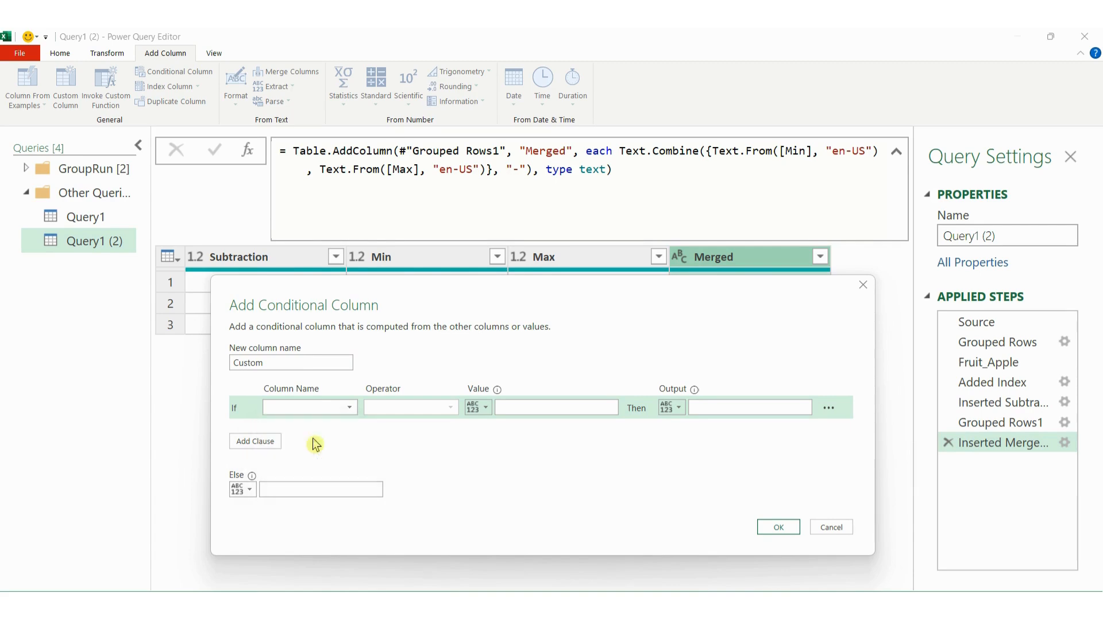
left_click(485, 408)
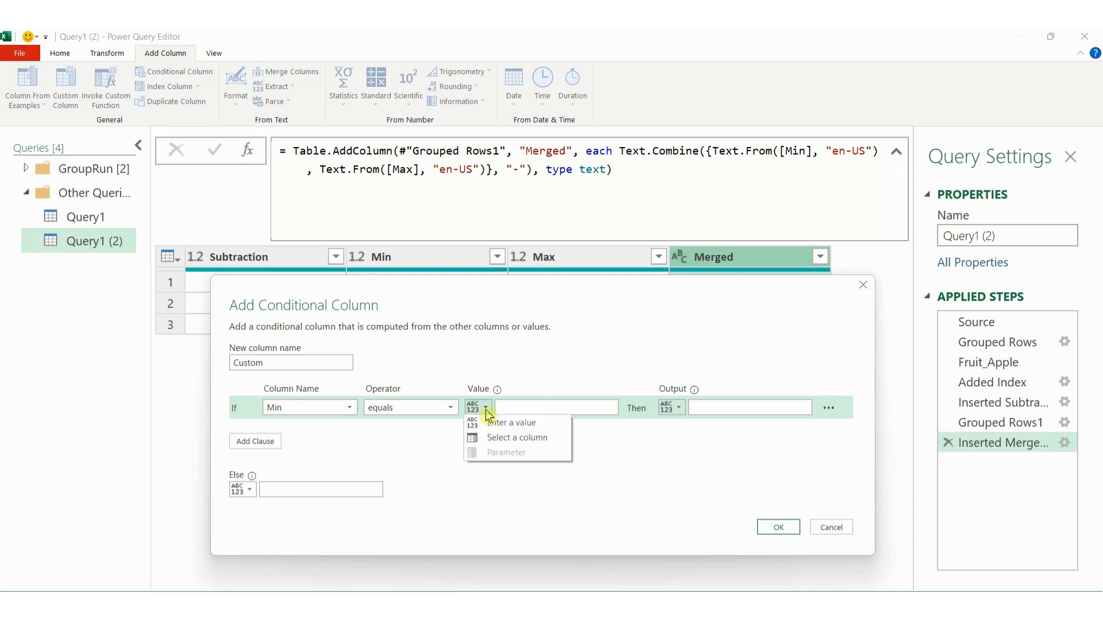
left_click(495, 436)
left_click(520, 410)
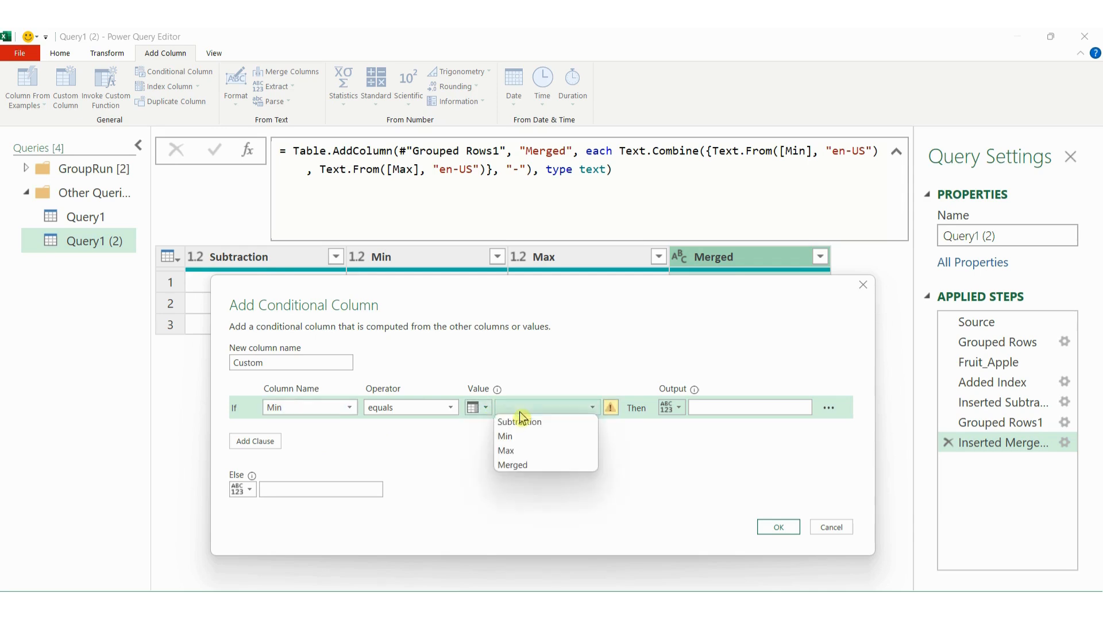
left_click(520, 451)
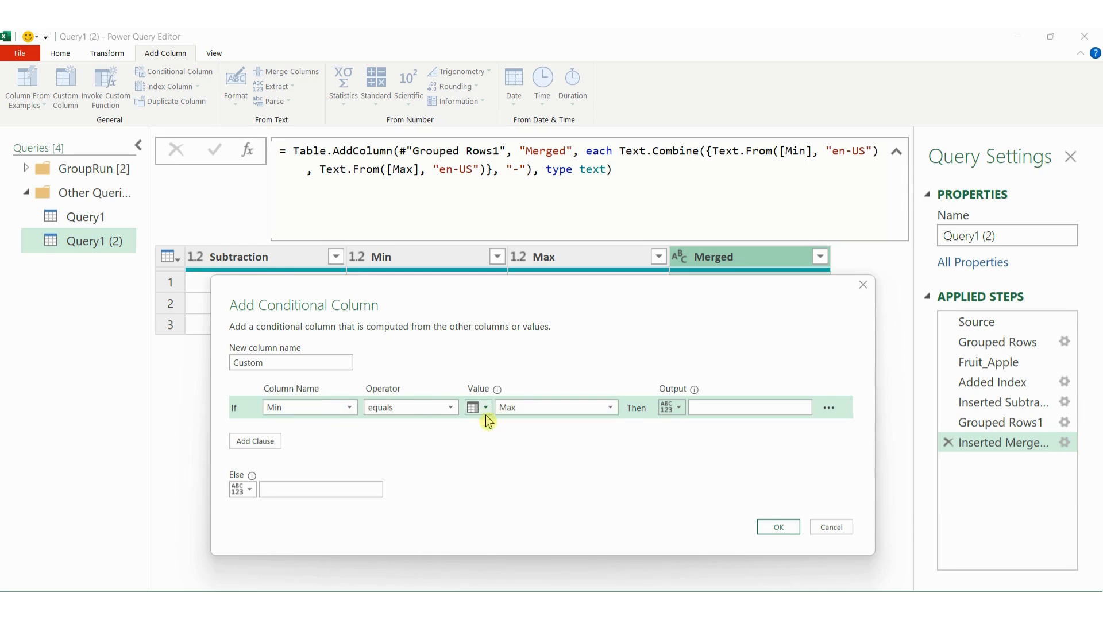
Set the condition's output to the Min column and the else result to the Merged column, and create the conditional column.
left_click(674, 409)
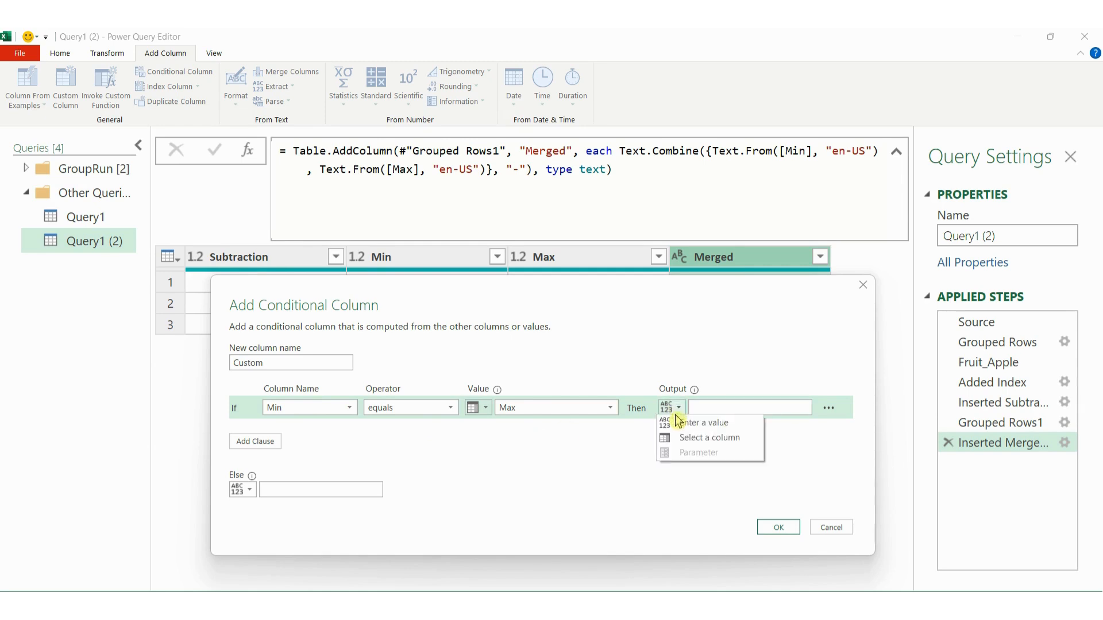
left_click(687, 440)
left_click(708, 419)
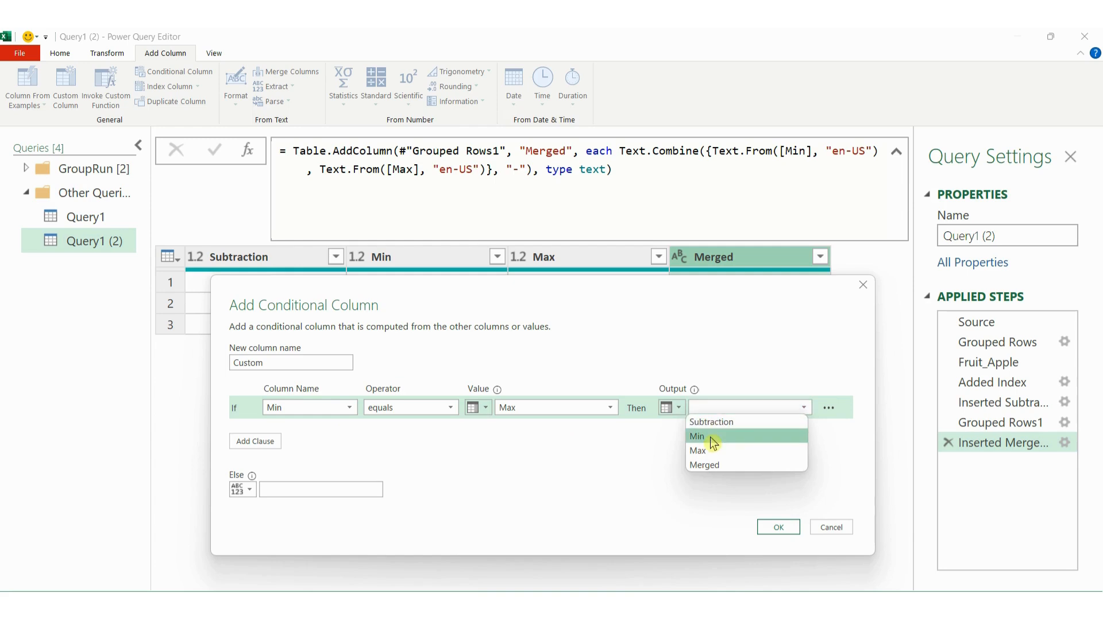
left_click(711, 438)
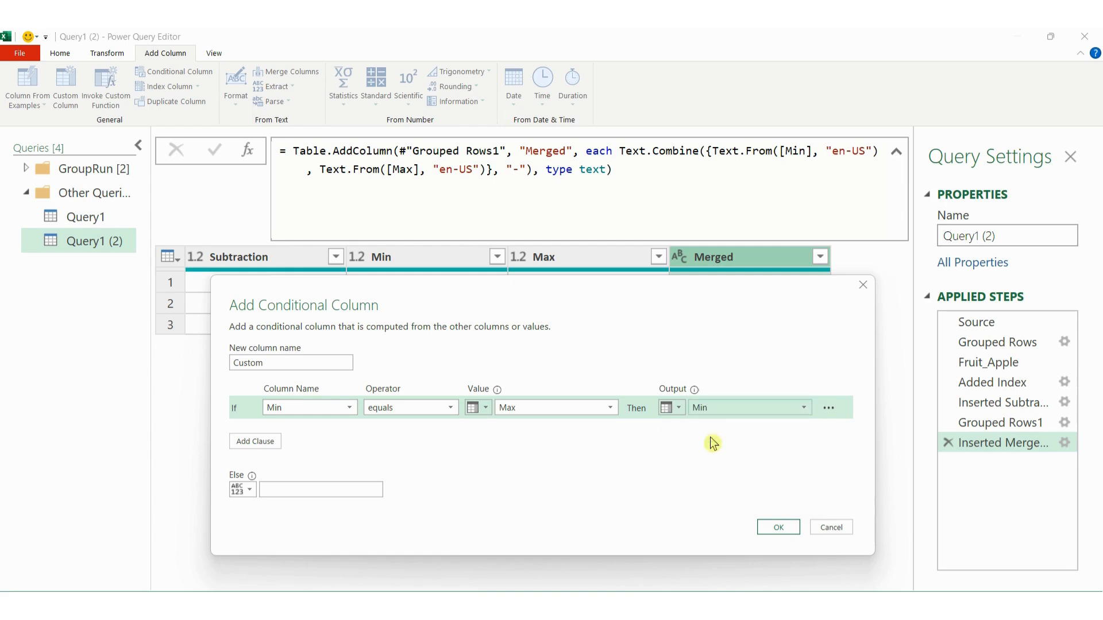
left_click(244, 489)
left_click(263, 517)
left_click(296, 495)
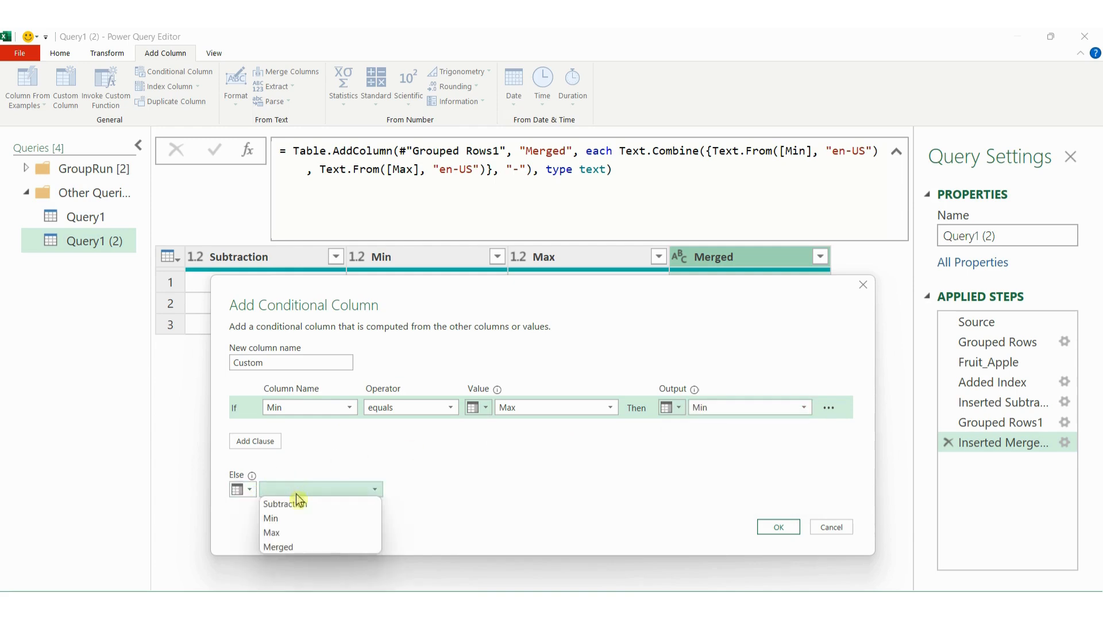
left_click(286, 549)
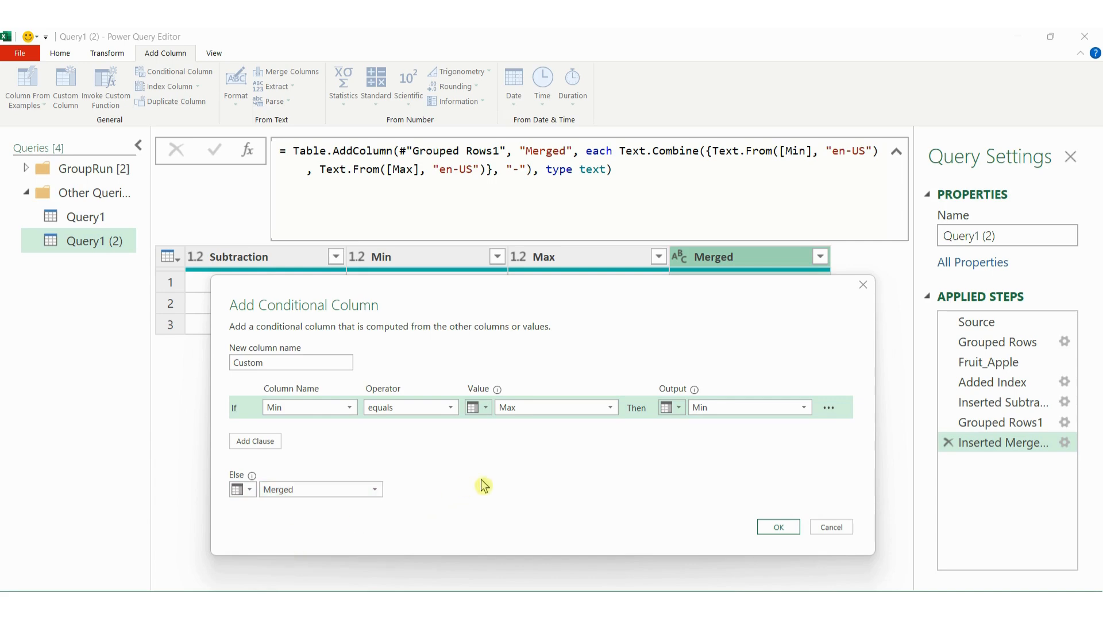
left_click(770, 528)
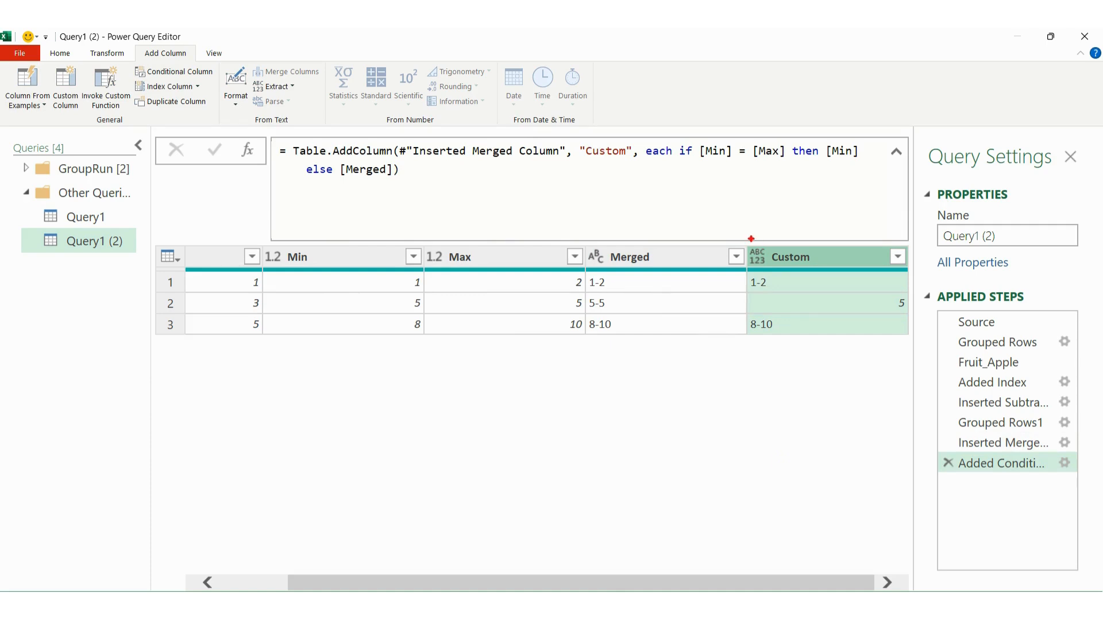
Change the data type of the Custom column to Text.
mouse_move(744, 240)
left_mouse_down()
mouse_move(751, 271)
mouse_move(856, 340)
mouse_move(908, 341)
left_mouse_up()
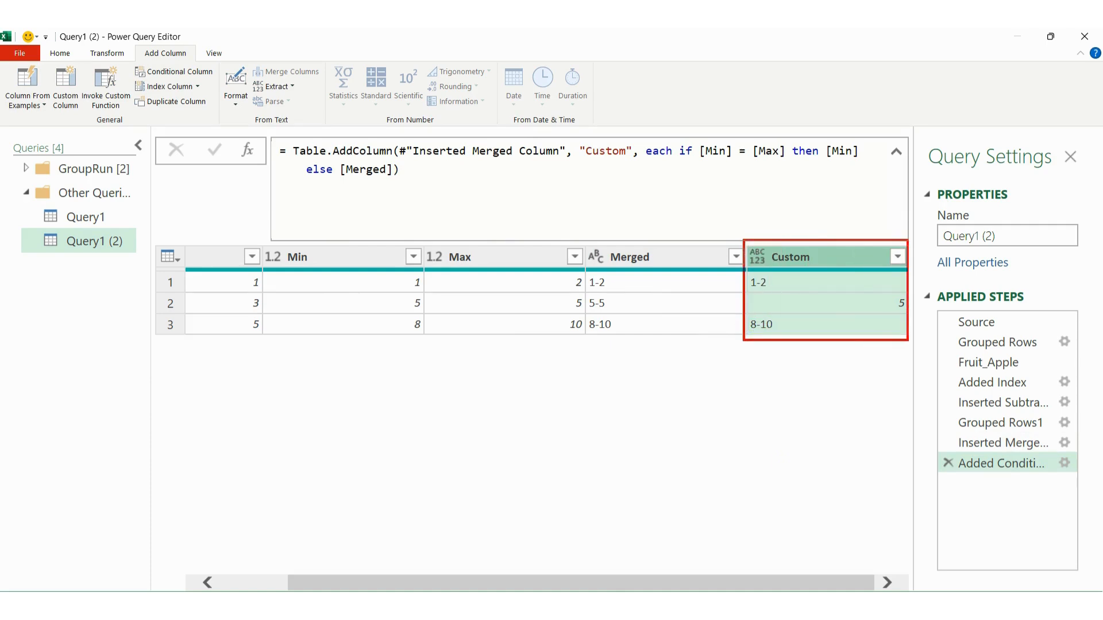
left_click(760, 259)
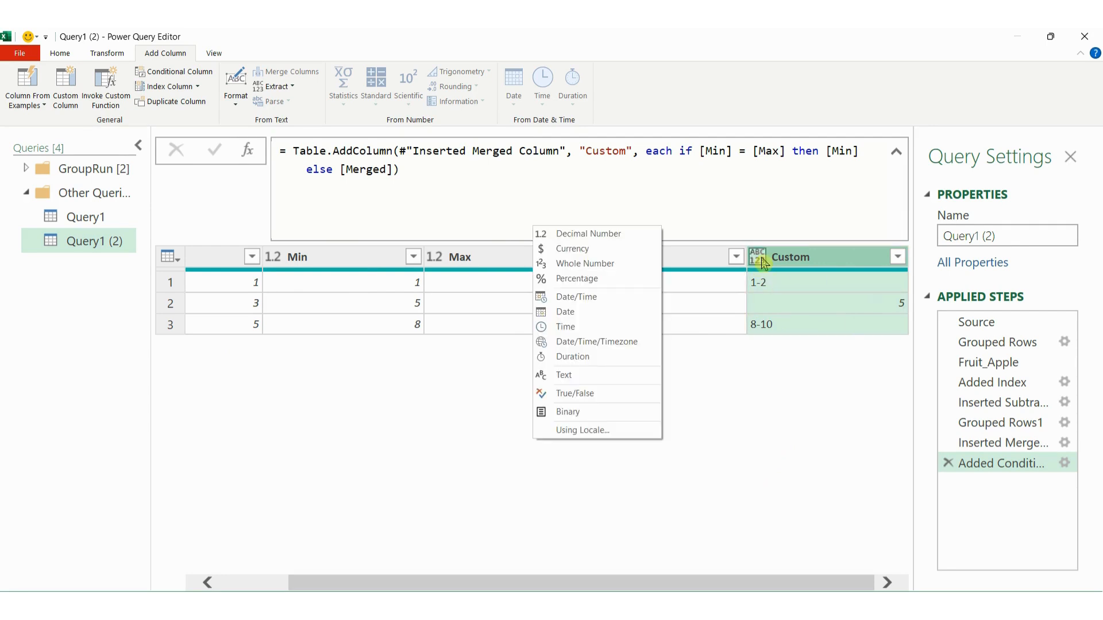
left_click(574, 381)
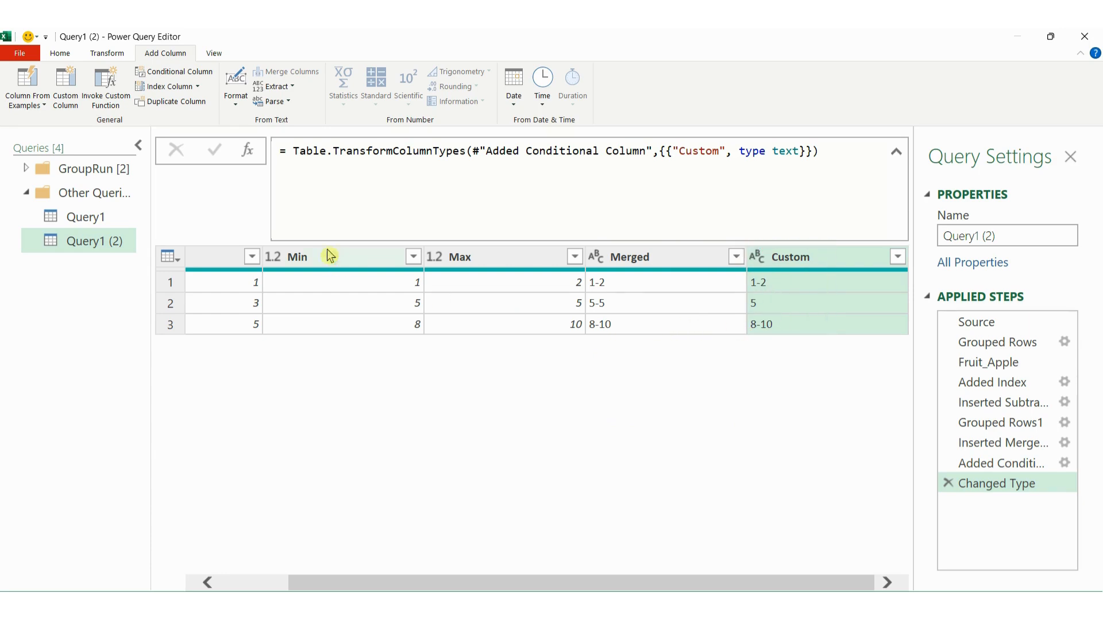
Add a custom step that extracts the Custom column as a list with the formula = #"Changed Type"[Custom].
left_click(248, 152)
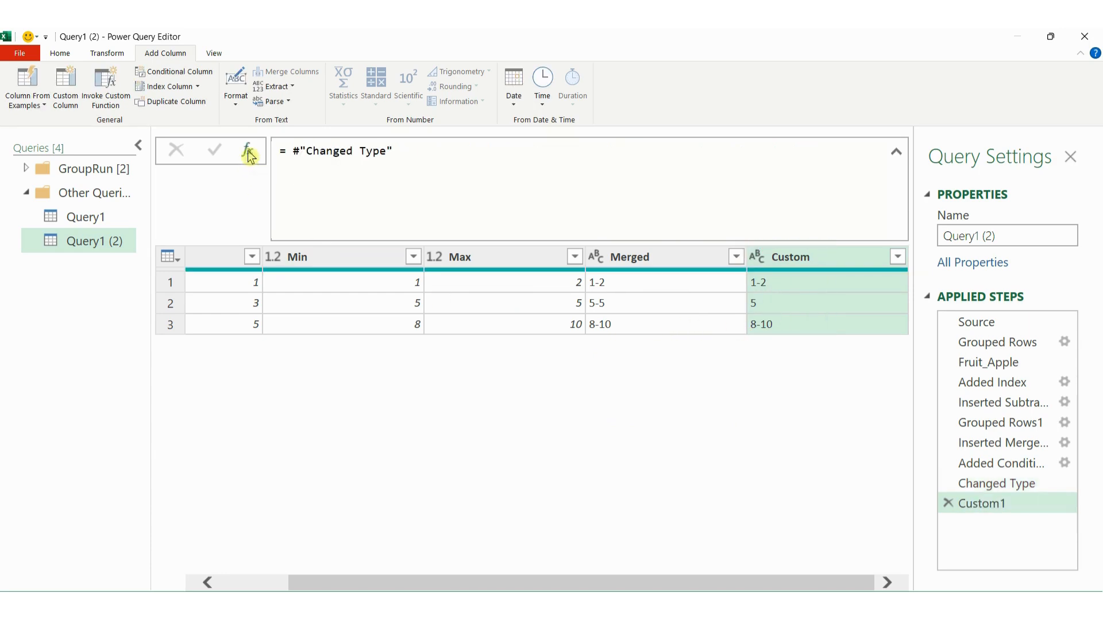
left_click(410, 152)
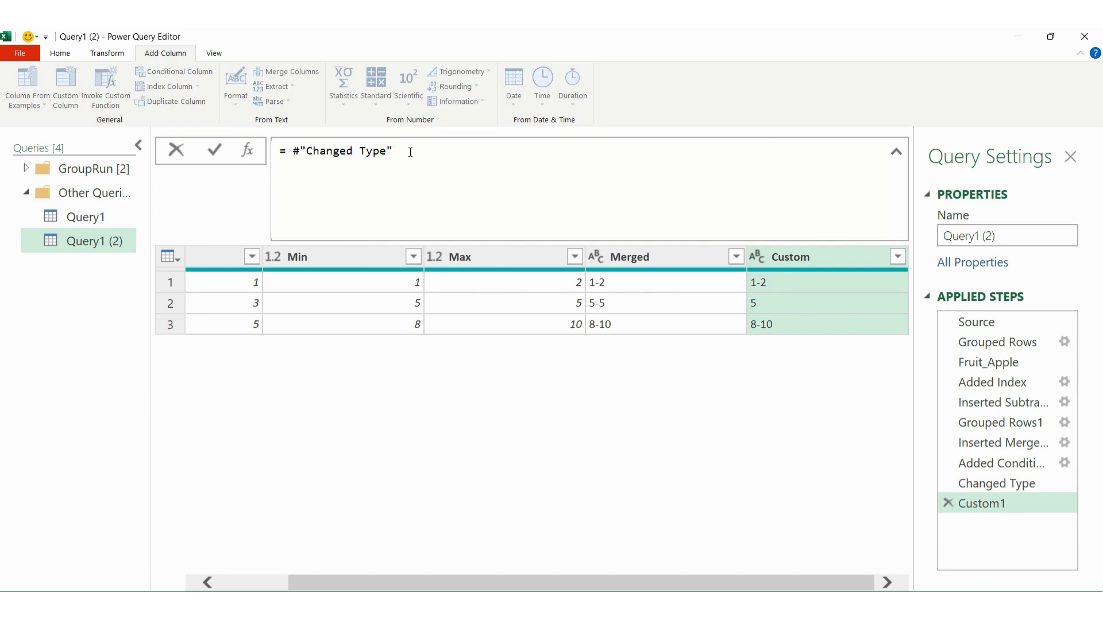
type("[Custom")
key("Return")
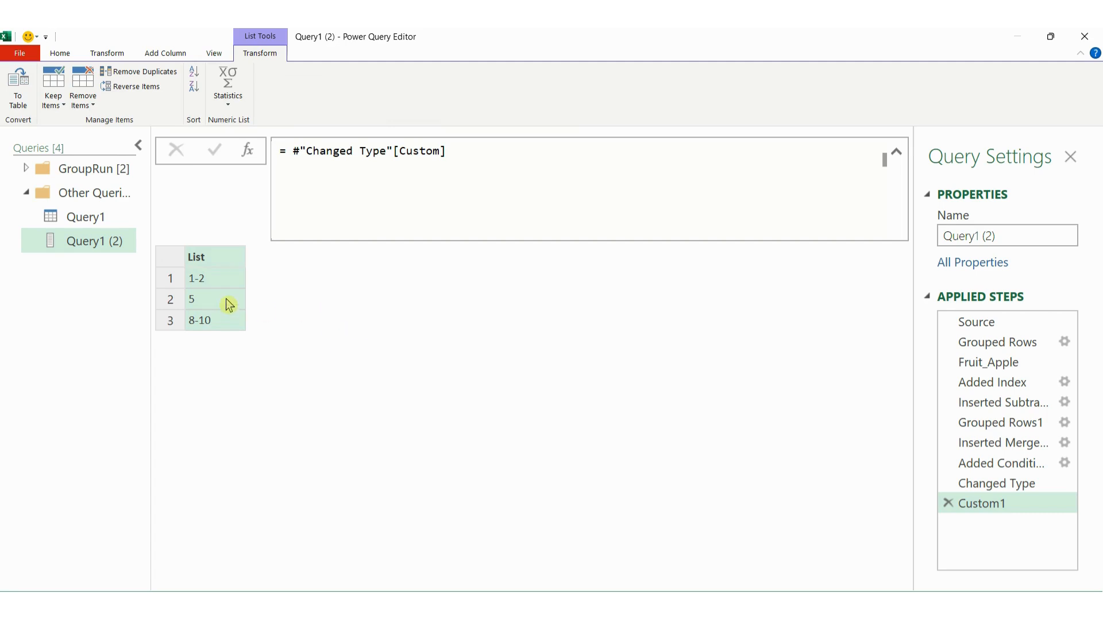
Wrap the Custom column list in Text.Combine with the separator ", " so the formula reads = Text.Combine(#"Changed Type"[Custom],", ").
left_click(292, 152)
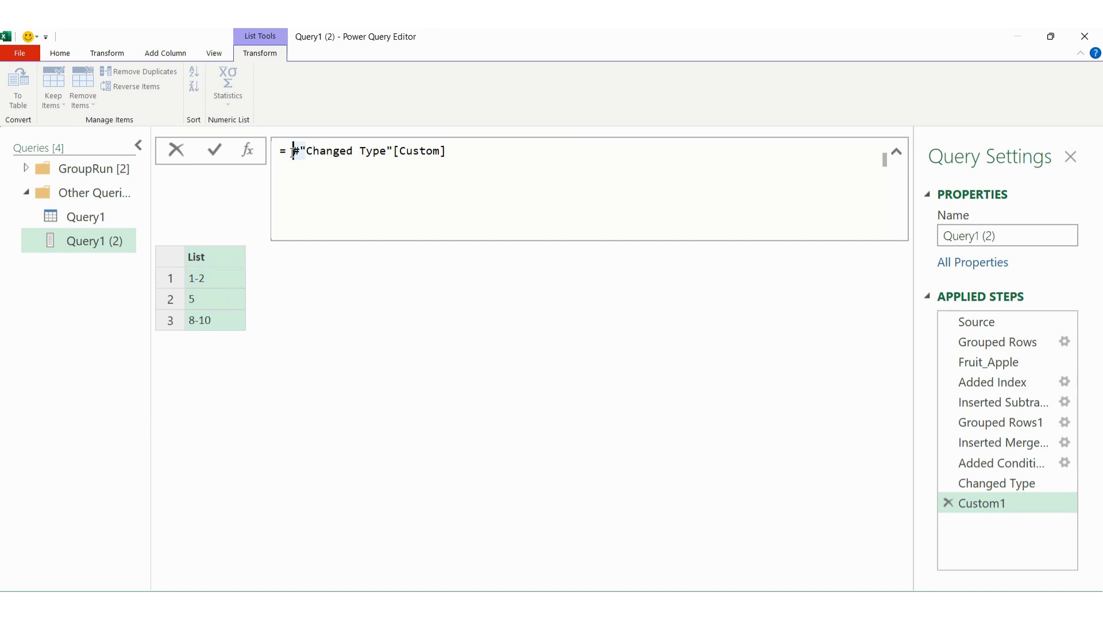
type("Text.Co")
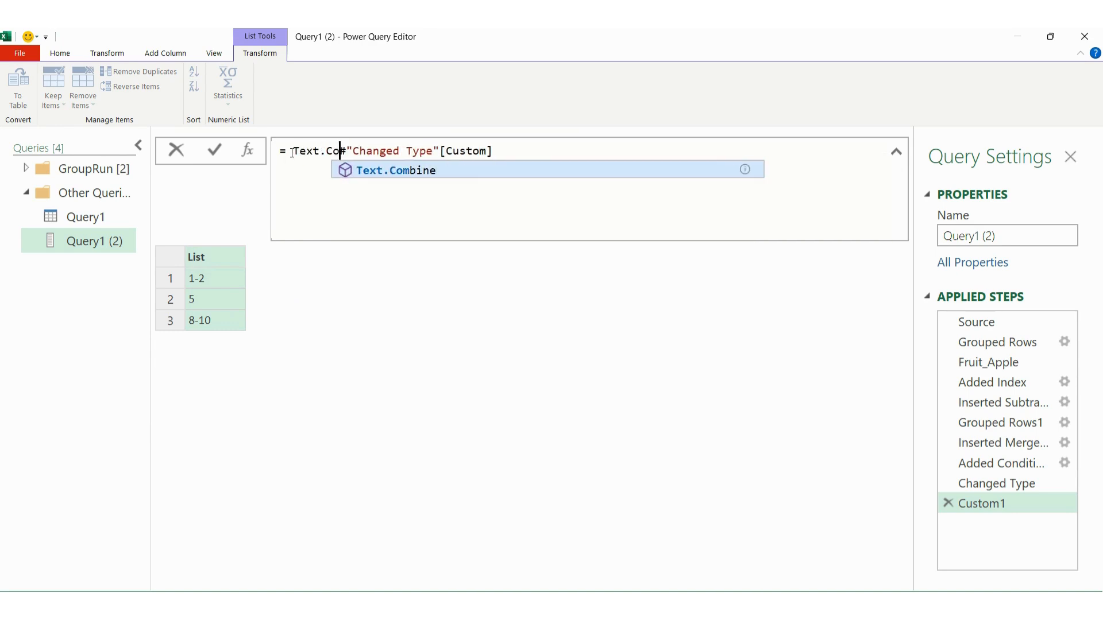
type("mbine(")
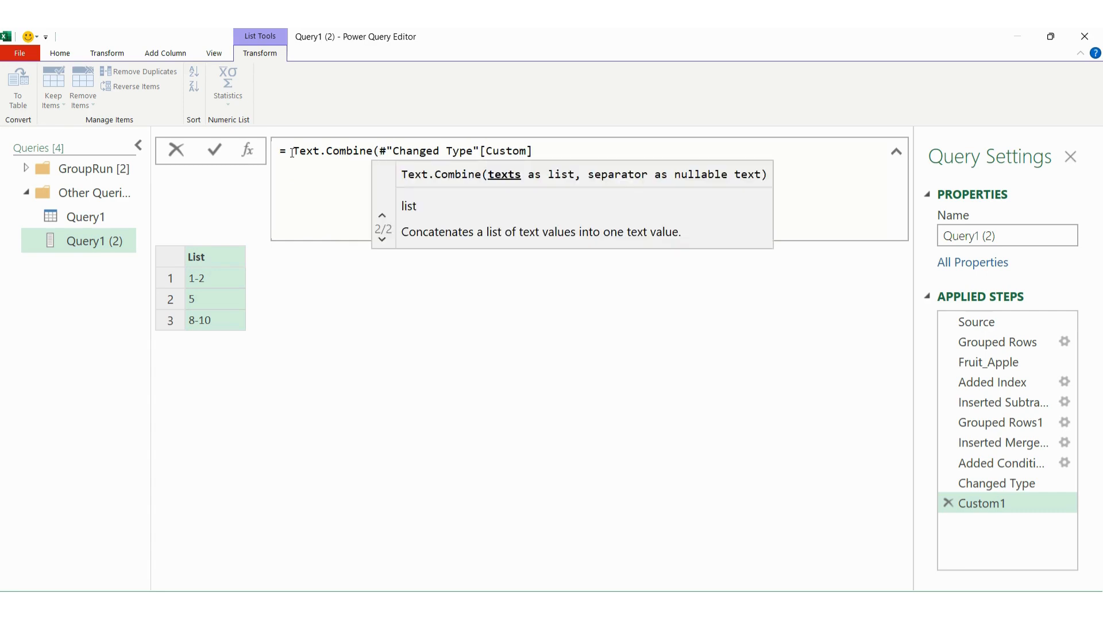
left_click(550, 148)
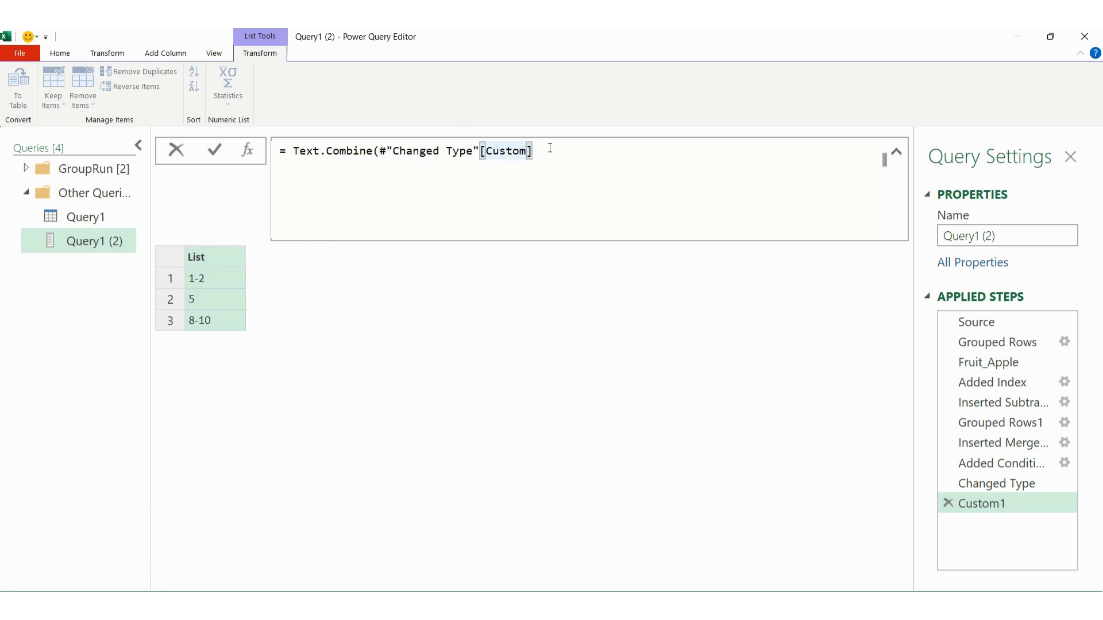
type(",")
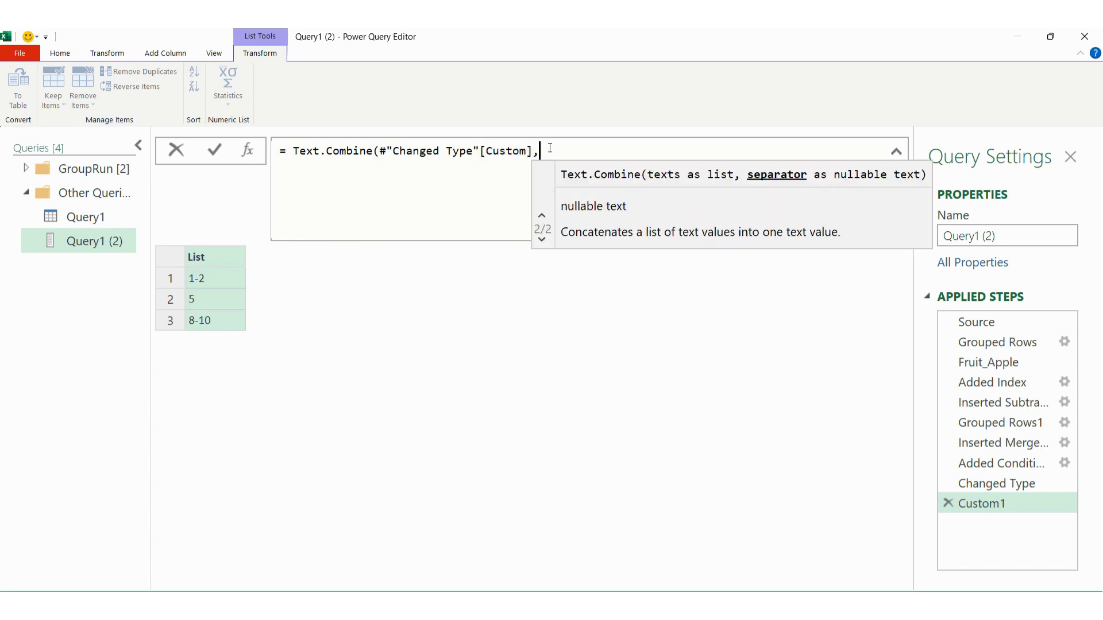
type("\"")
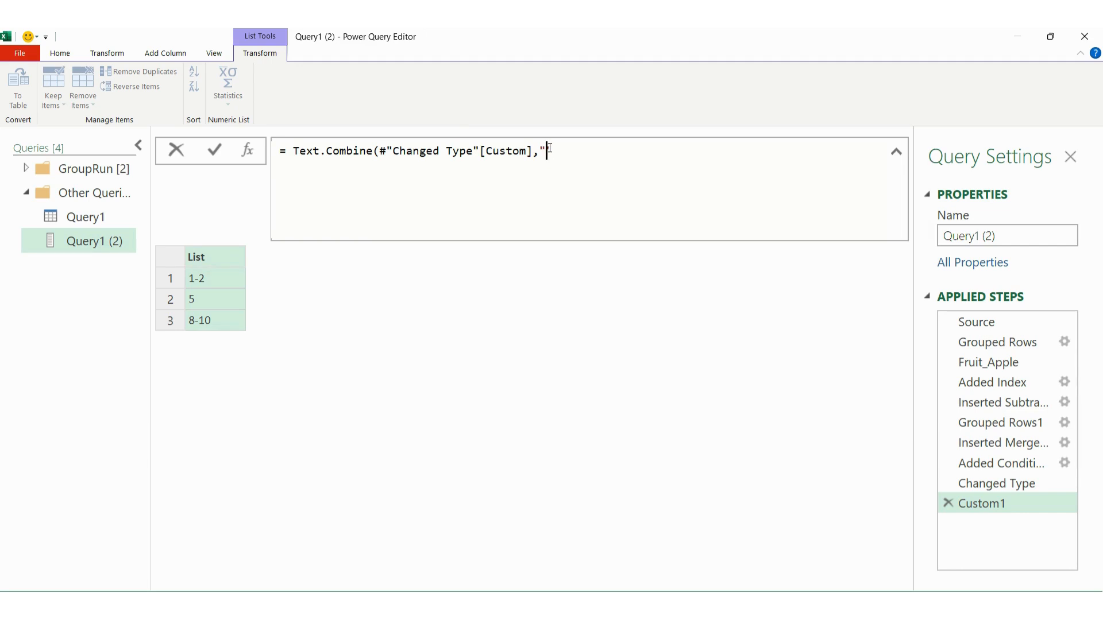
type("; \")")
key("Return")
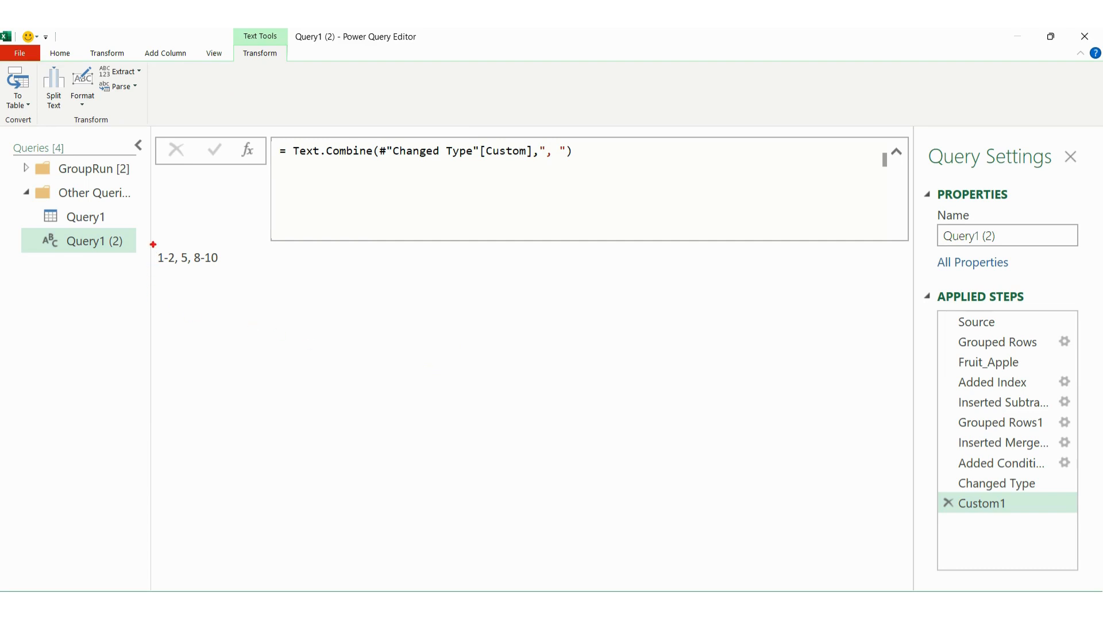
Compare the combined text and applied steps of Query1 (2) with the nested tables in Query1's RunningCode column.
mouse_move(153, 245)
left_mouse_down()
mouse_move(171, 264)
mouse_move(233, 274)
left_mouse_up()
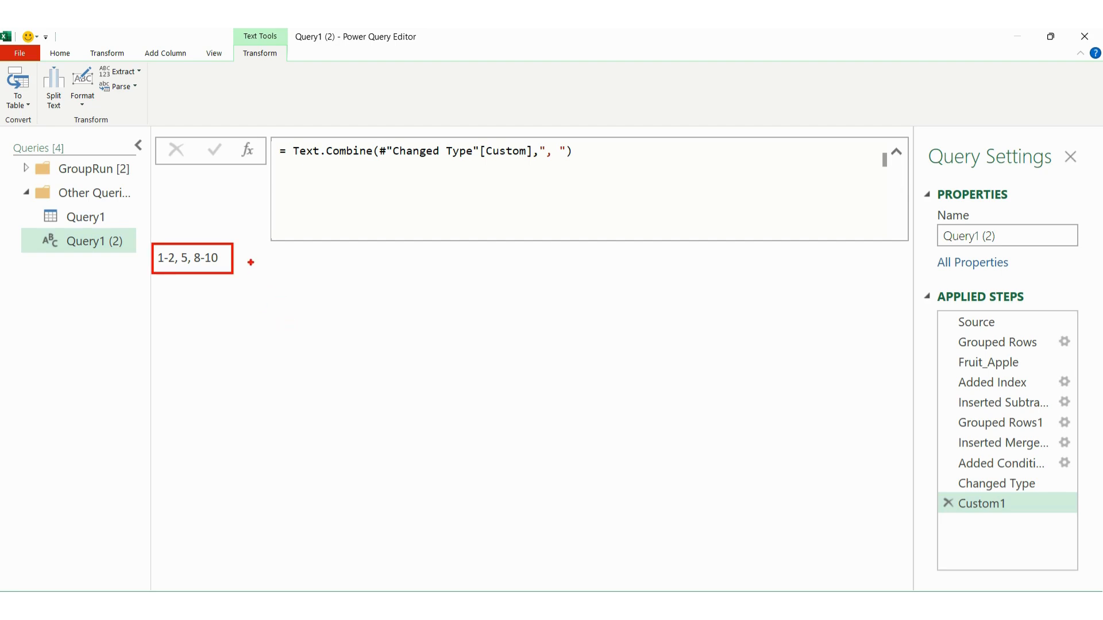
mouse_move(912, 299)
left_mouse_down()
mouse_move(988, 508)
mouse_move(1078, 517)
left_mouse_up()
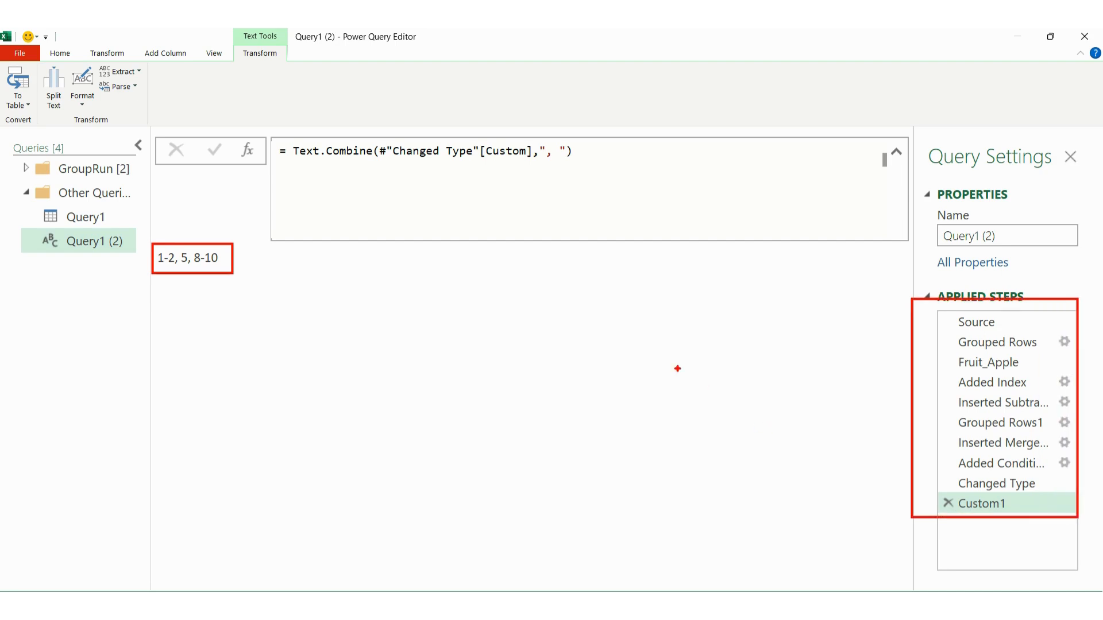
key("Escape")
left_click(106, 222)
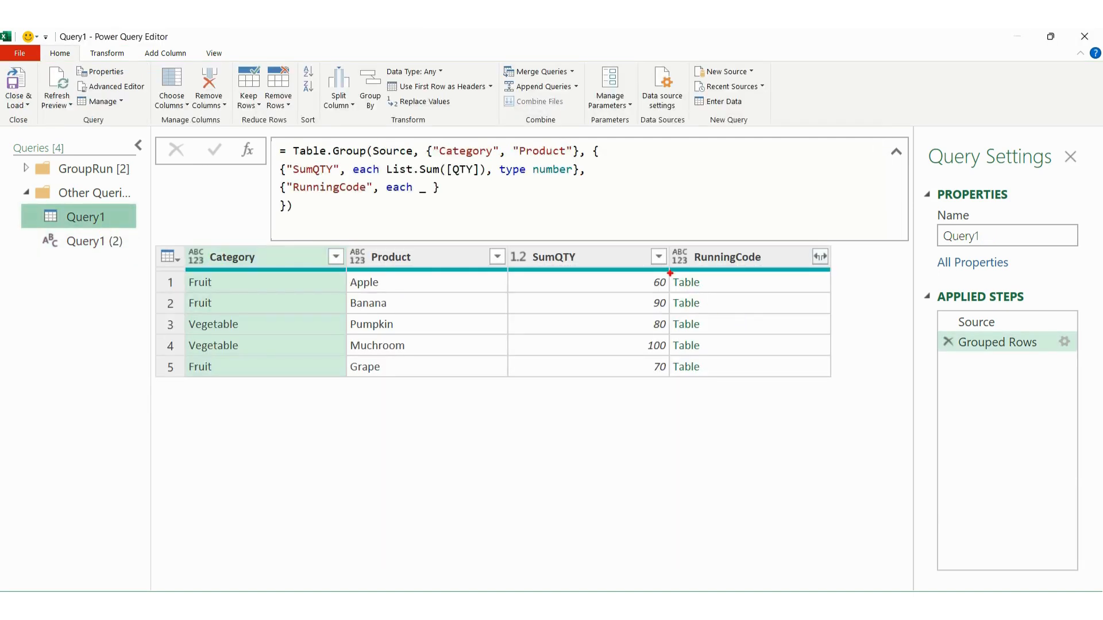
left_click_drag(667, 273, 723, 296)
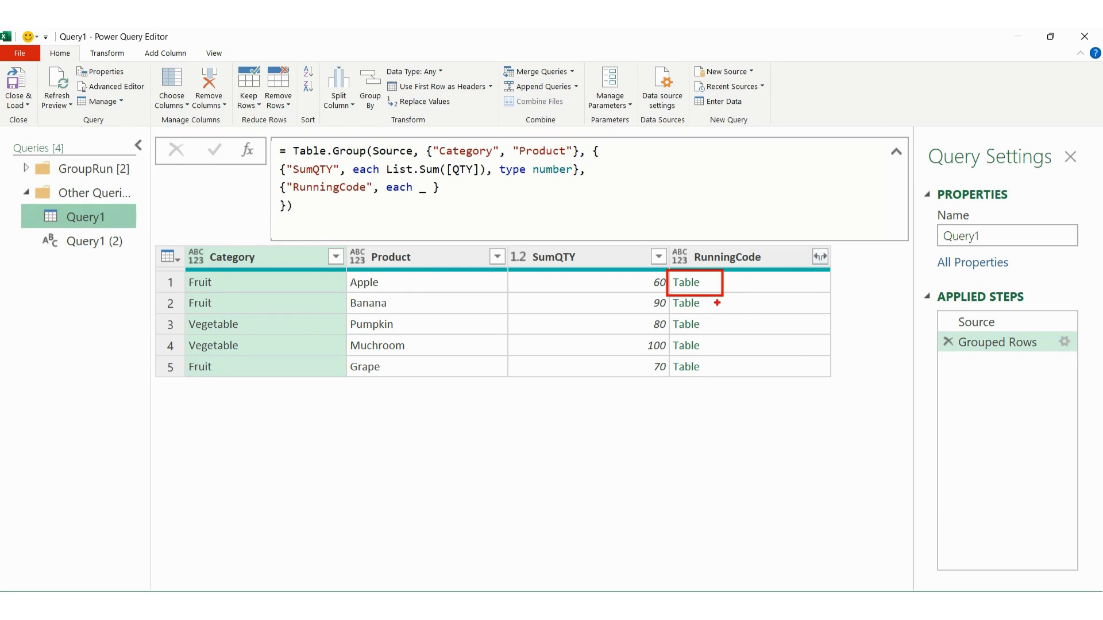
left_click_drag(729, 298, 725, 374)
key("Escape")
left_click(90, 244)
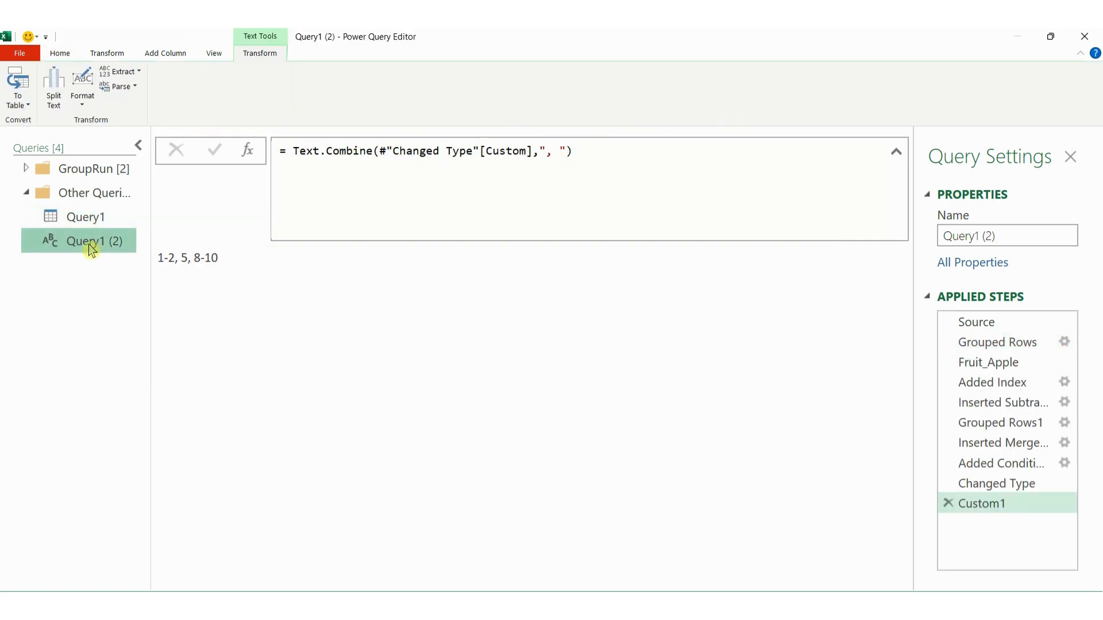
key("ctrl+2")
mouse_move(925, 350)
left_mouse_down()
mouse_move(950, 345)
mouse_move(1063, 396)
mouse_move(983, 506)
mouse_move(954, 357)
left_mouse_up()
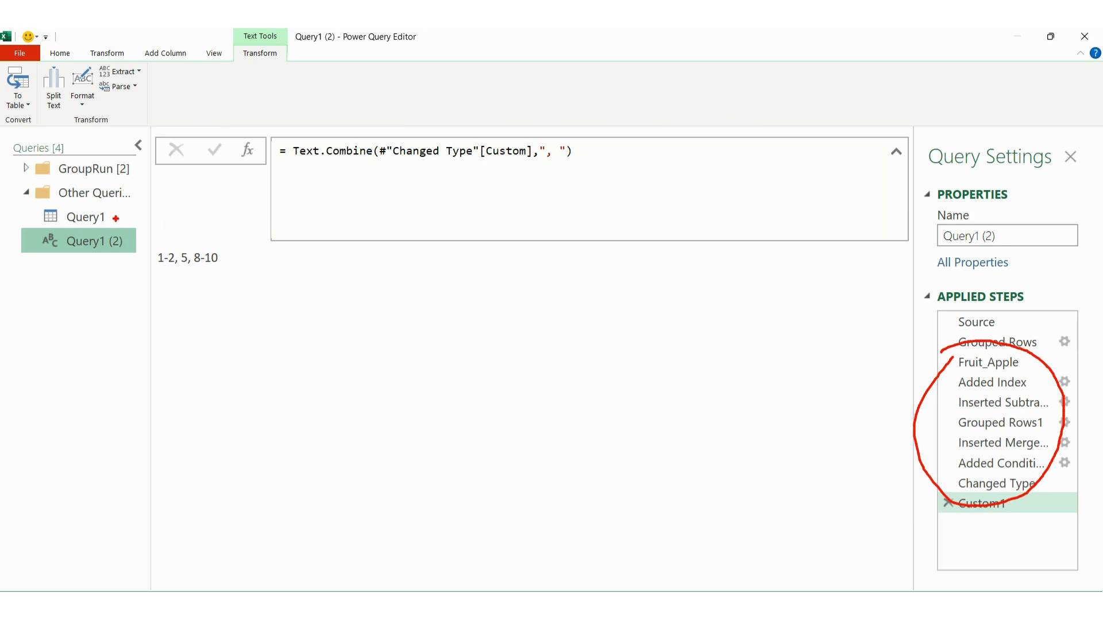
left_click_drag(113, 217, 158, 217)
key("Escape")
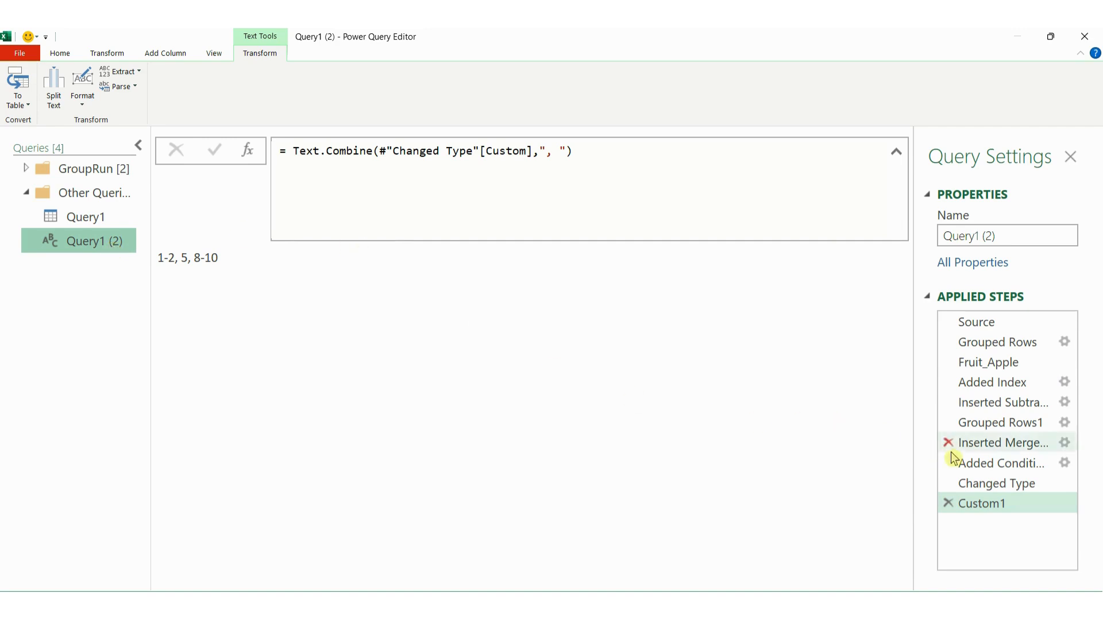
Copy the entire M code of Query1 (2) from the Advanced Editor and close the editor.
left_click(212, 55)
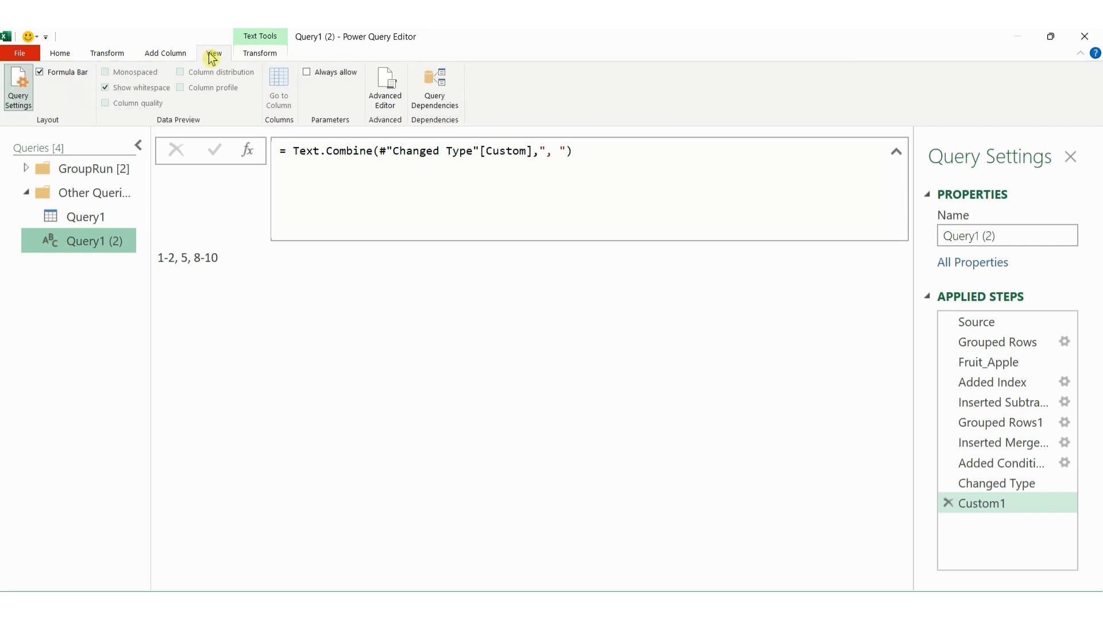
left_click(388, 92)
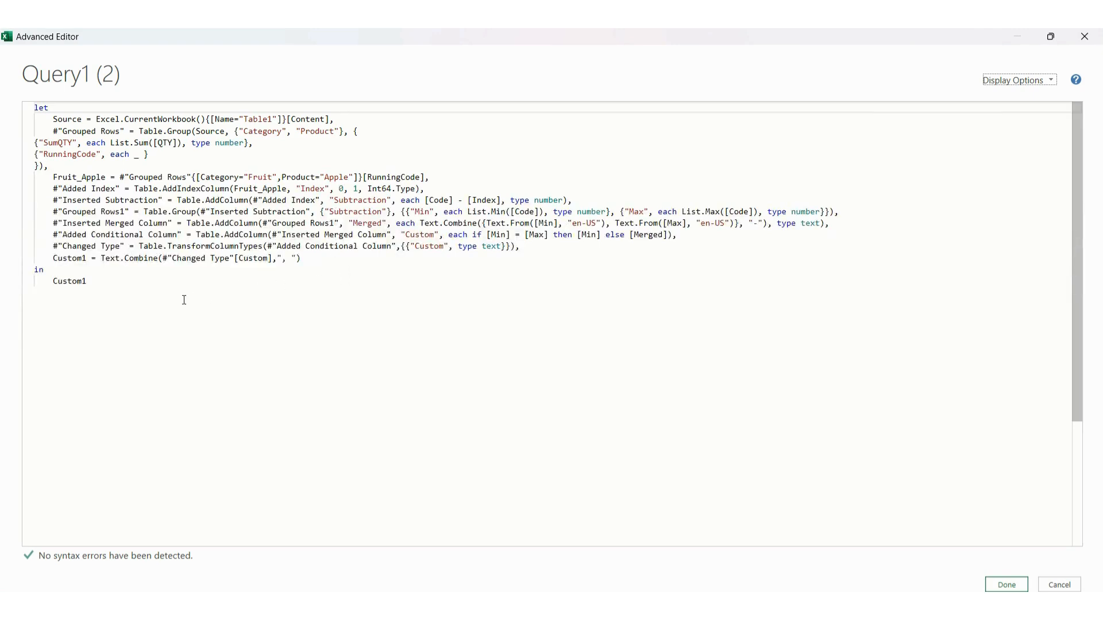
left_click_drag(134, 290, 31, 111)
key("ctrl+c")
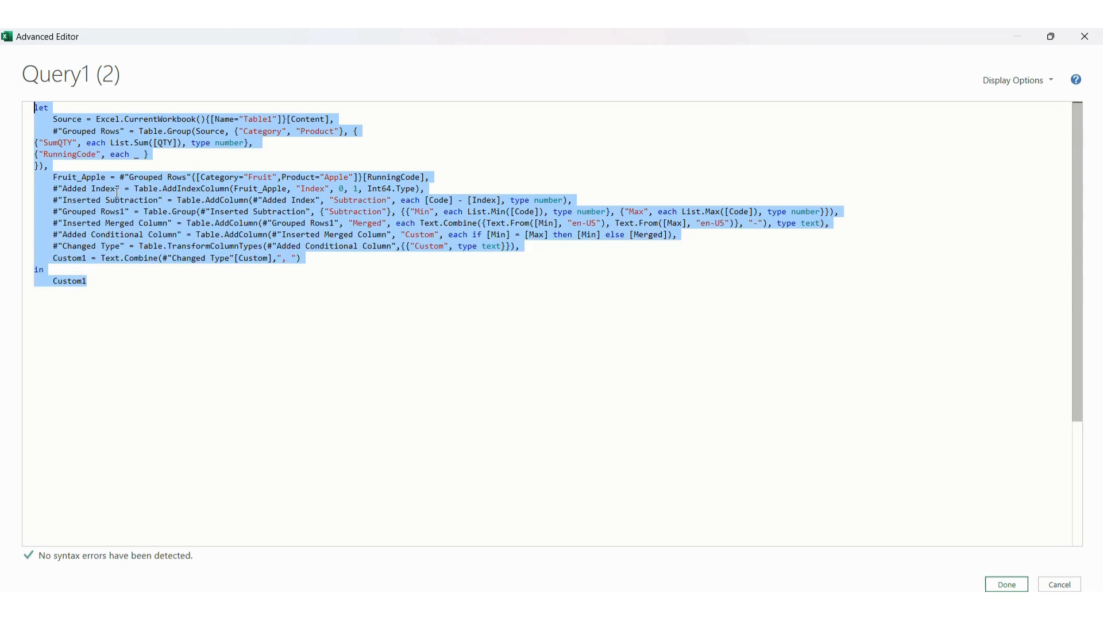
left_click(1006, 585)
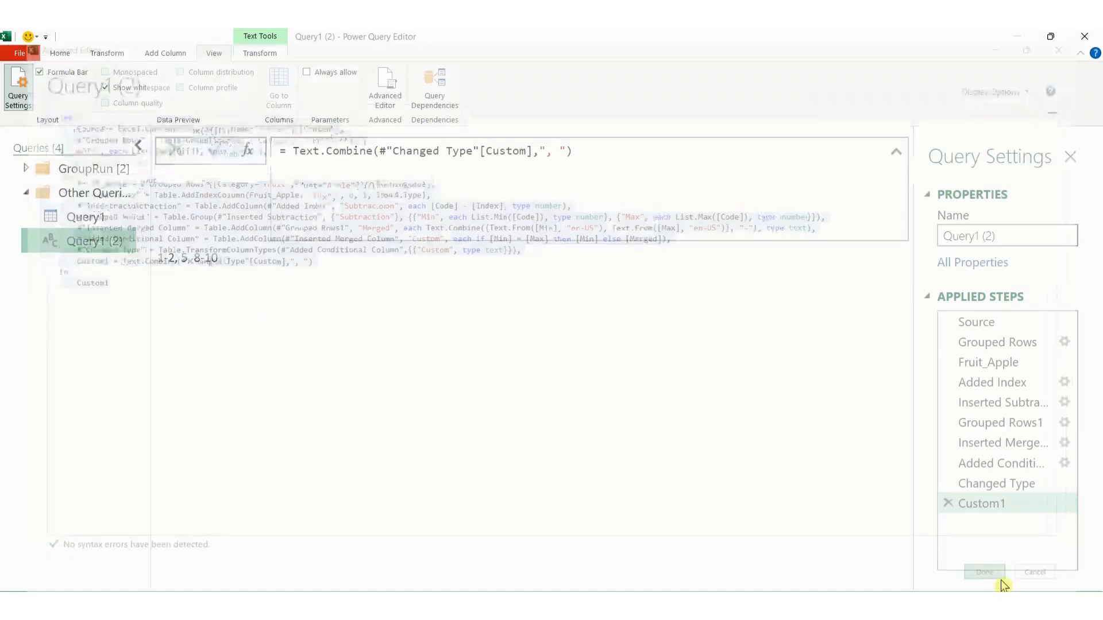
Open Query1's code in the Advanced Editor and insert three blank lines above the in keyword.
left_click(77, 216)
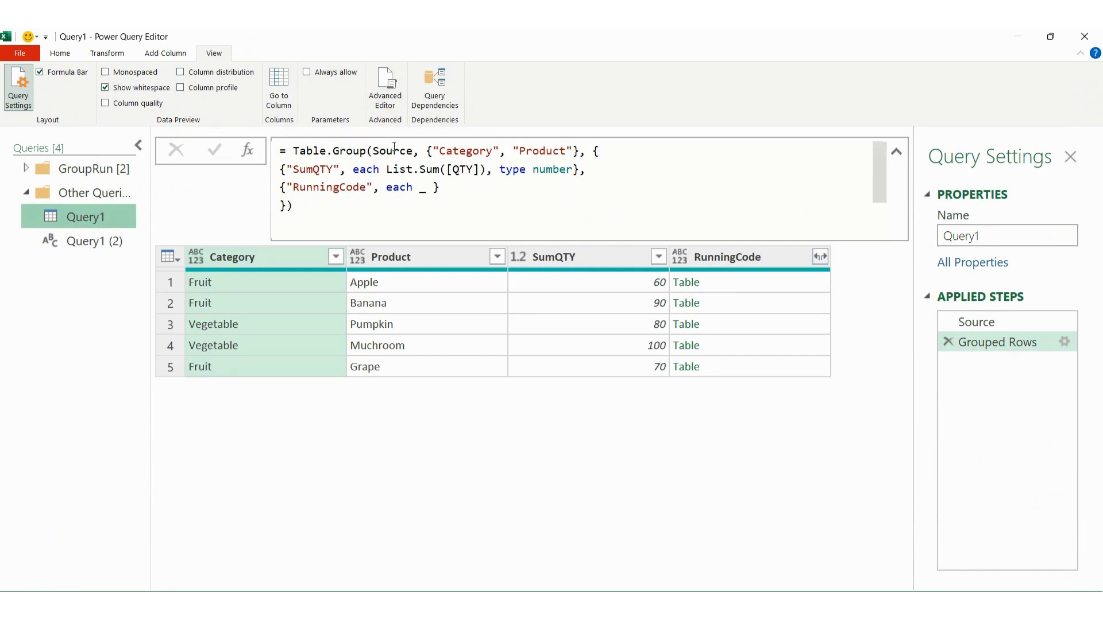
left_click(391, 85)
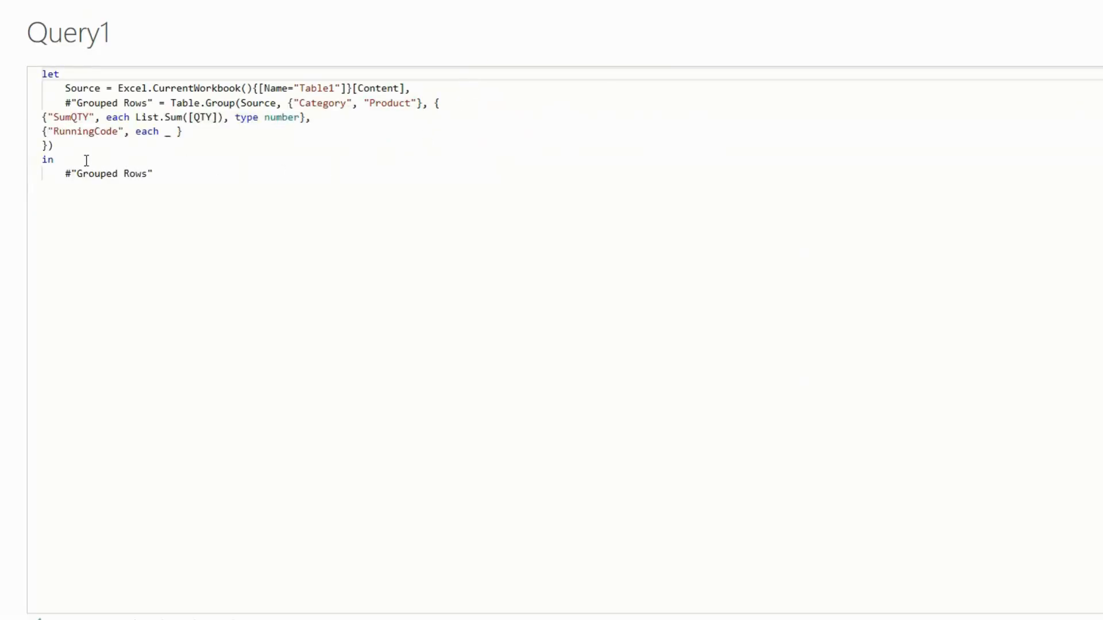
left_click(47, 160)
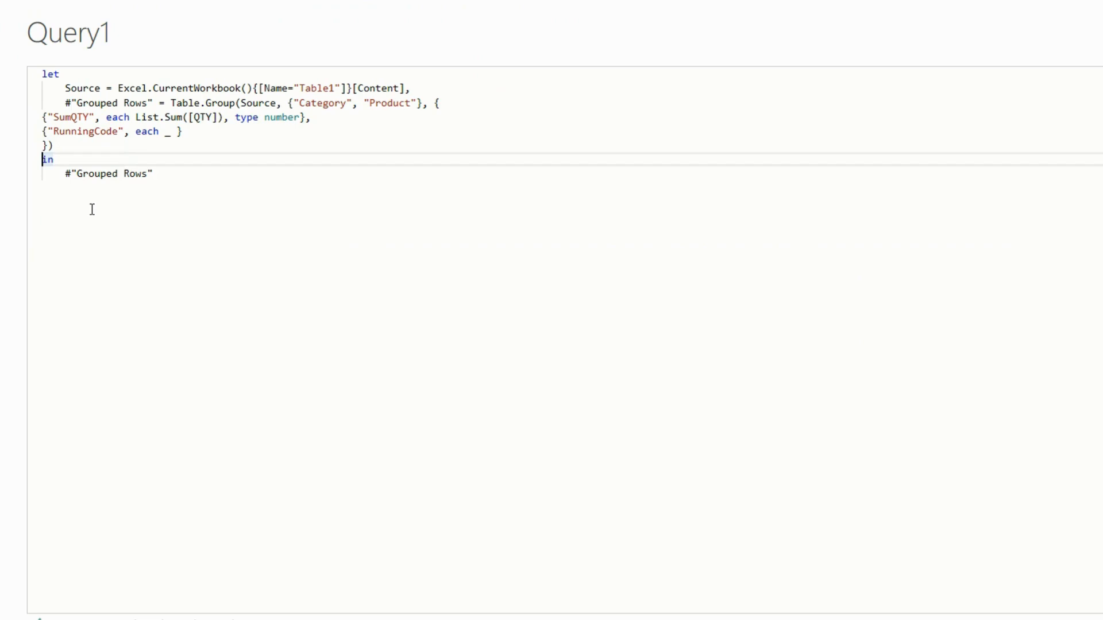
key("Return")
key("Return")
key("Return")
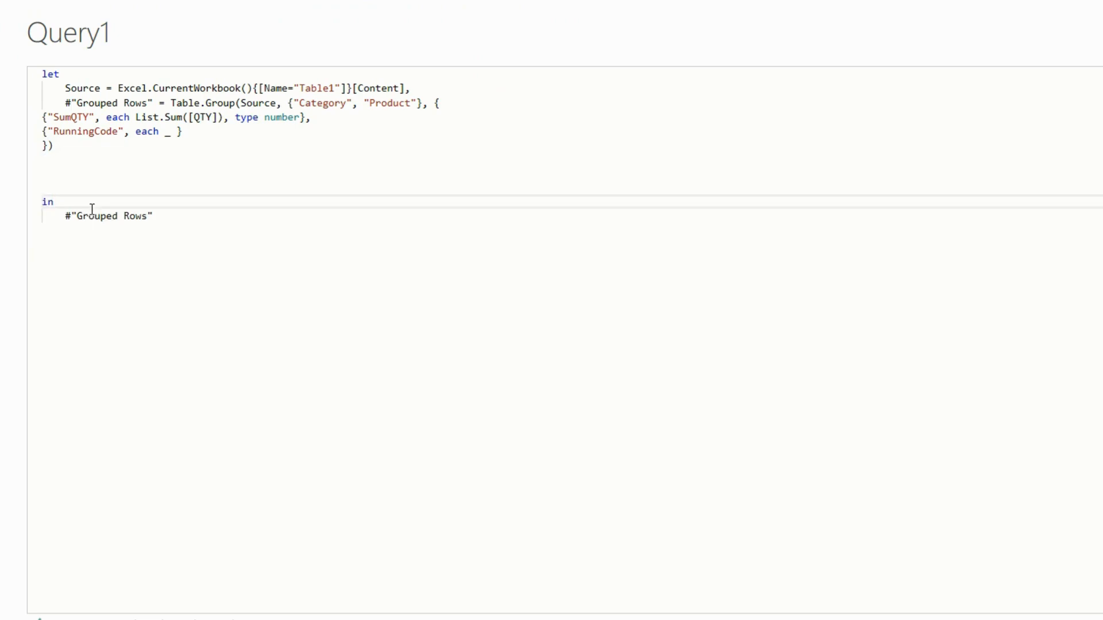
Insert five blank lines above the closing brackets of the Table.Group expression.
key("Up")
key("Up")
key("Up")
key("Up")
key("Return")
key("Return")
key("Return")
key("Return")
key("Return")
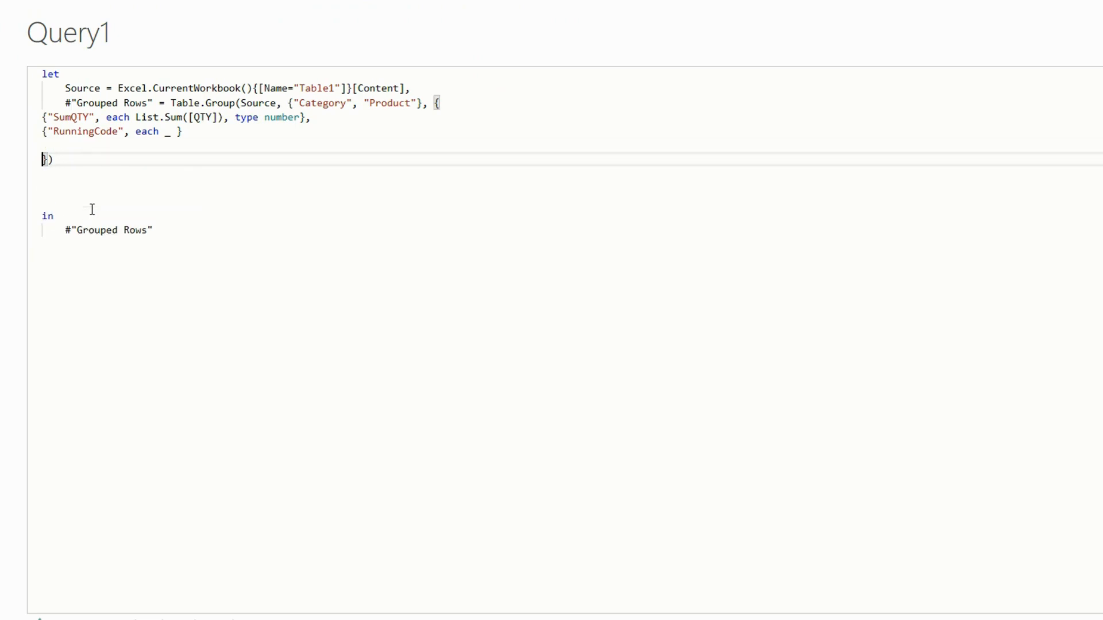
key("Up")
key("Up")
key("Up")
key("Up")
key("Up")
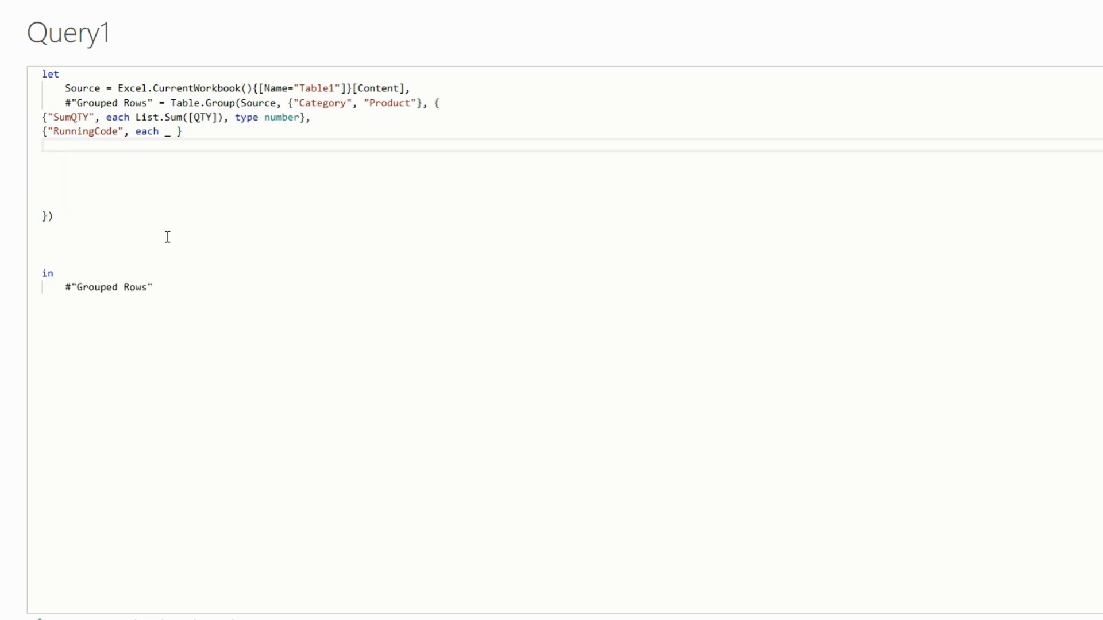
Move the closing brace of the RunningCode entry ten lines down, leaving blank space after each _.
left_click(170, 132)
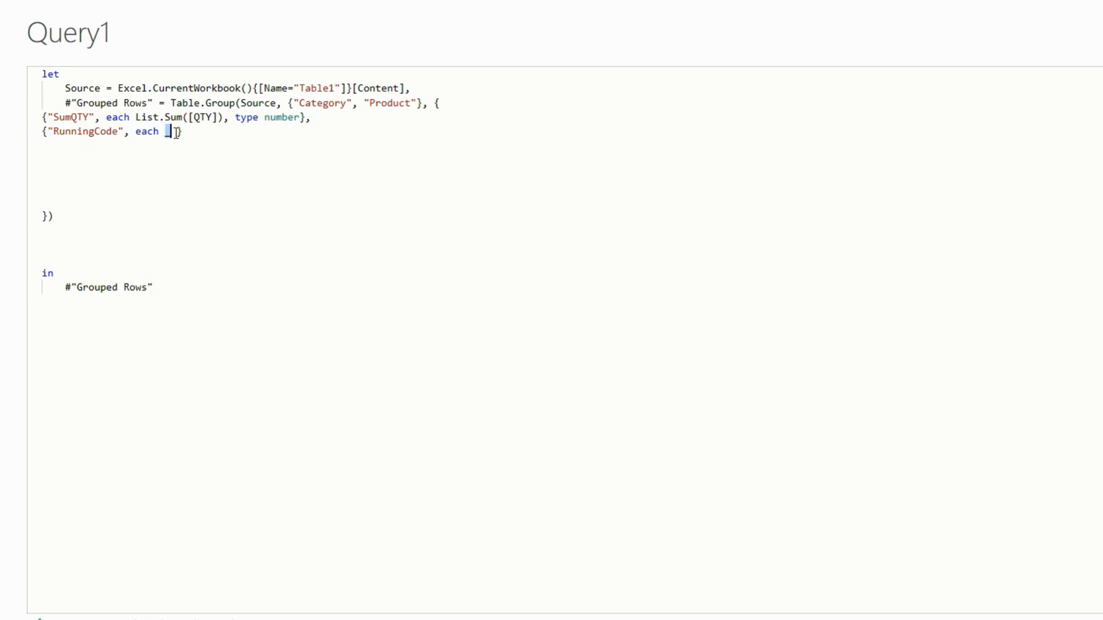
left_click(176, 132)
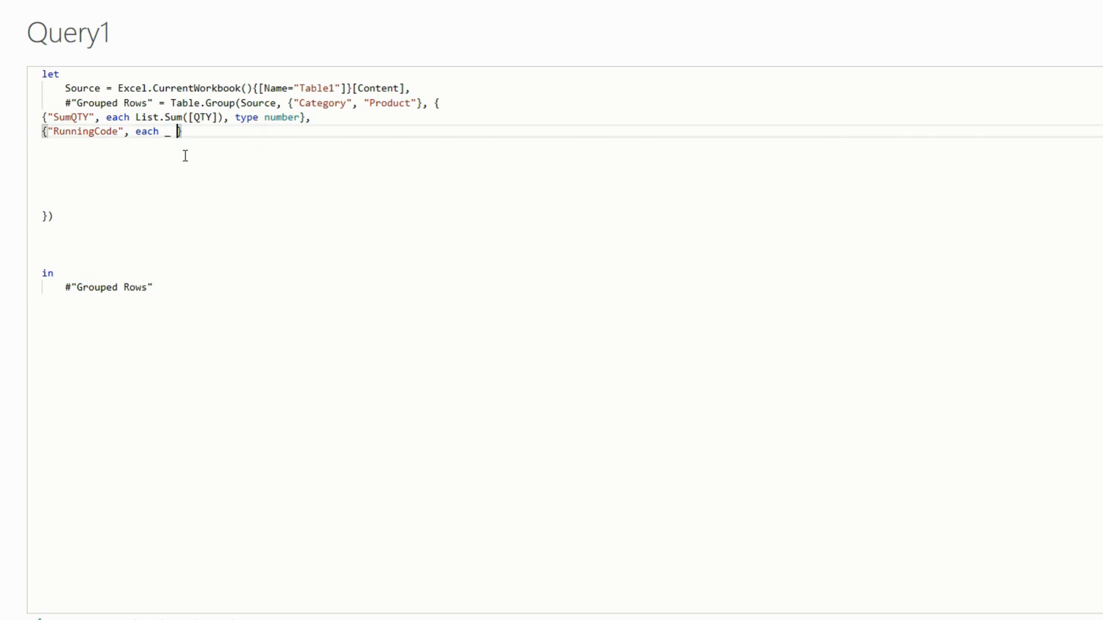
key("Return")
key("Return")
key("Return")
key("Return")
key("Return")
key("Return")
key("Return")
key("Return")
key("Return")
key("Return")
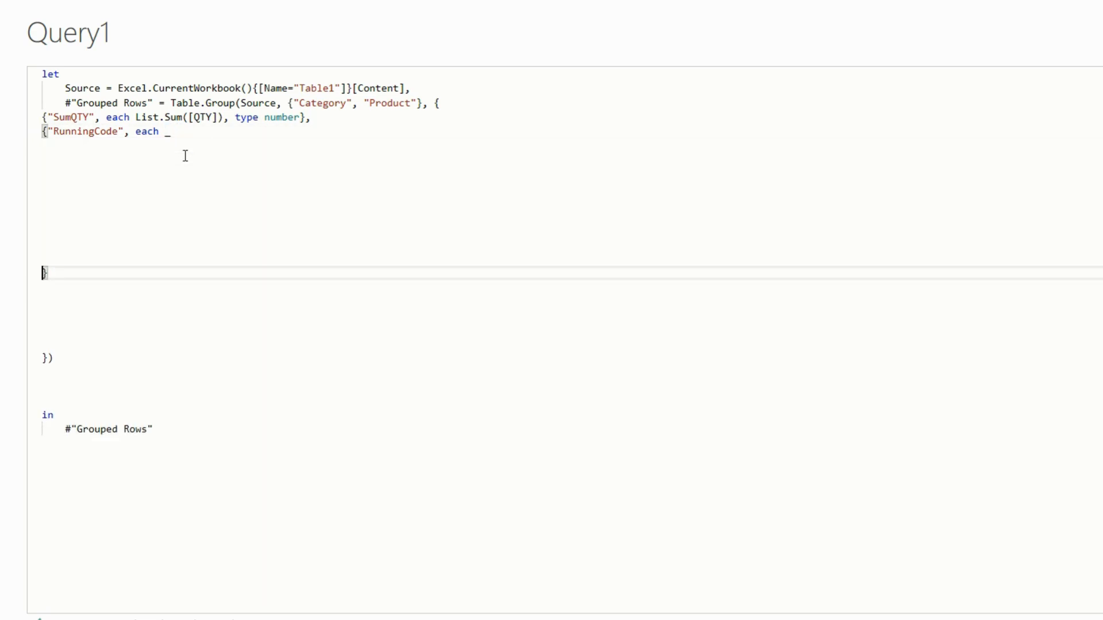
Paste the copied query code into the blank space inside the RunningCode entry and indent the whole block two levels.
left_click(86, 168)
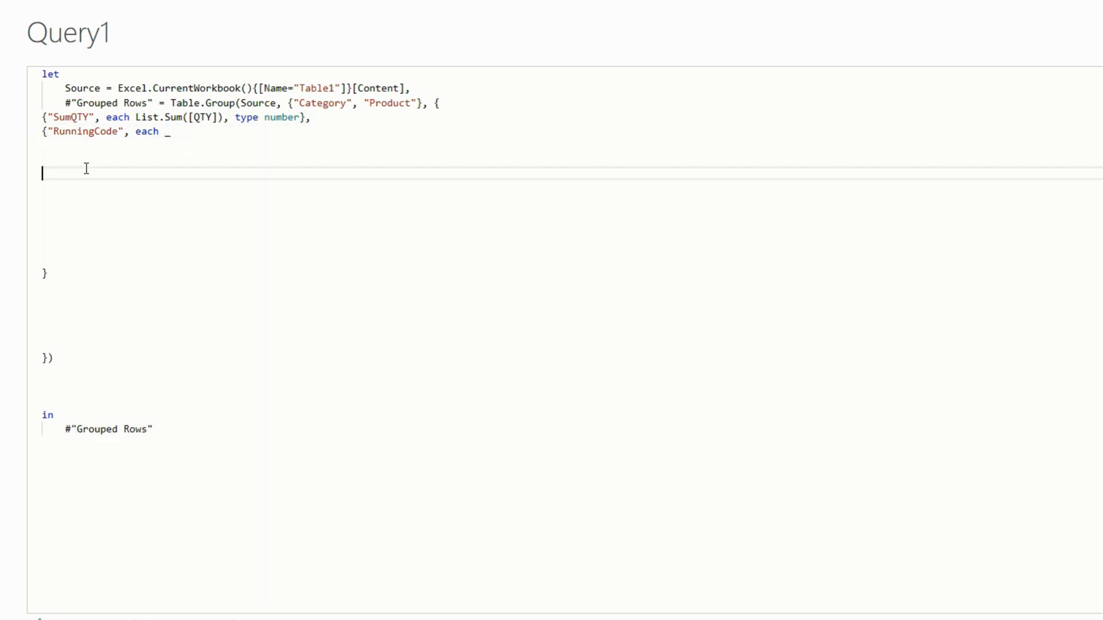
key("ctrl+v")
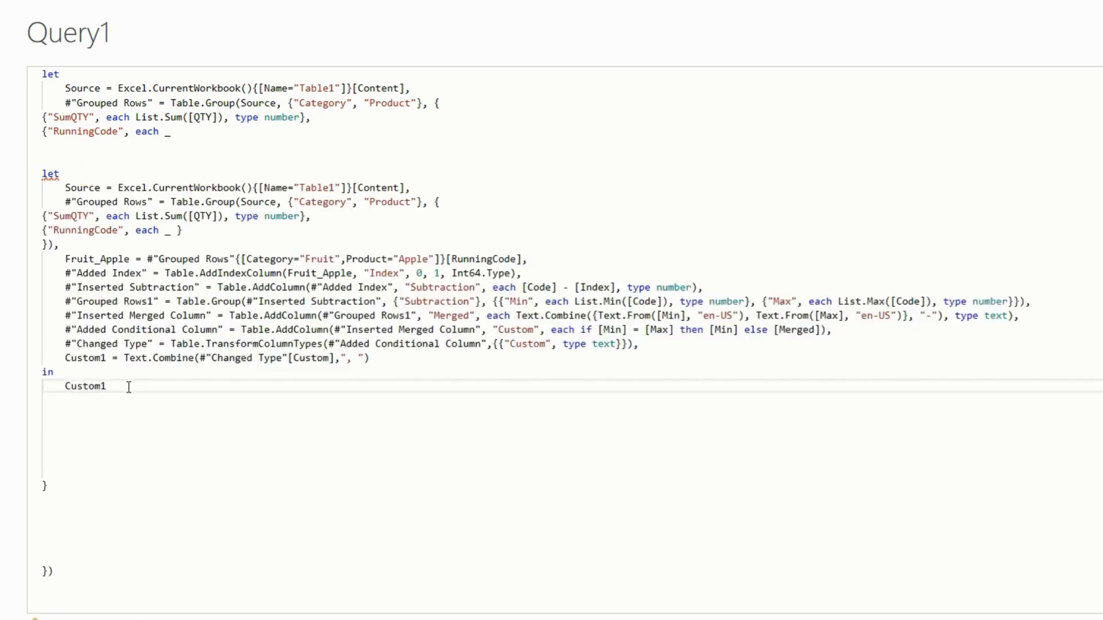
left_click_drag(123, 386, 28, 183)
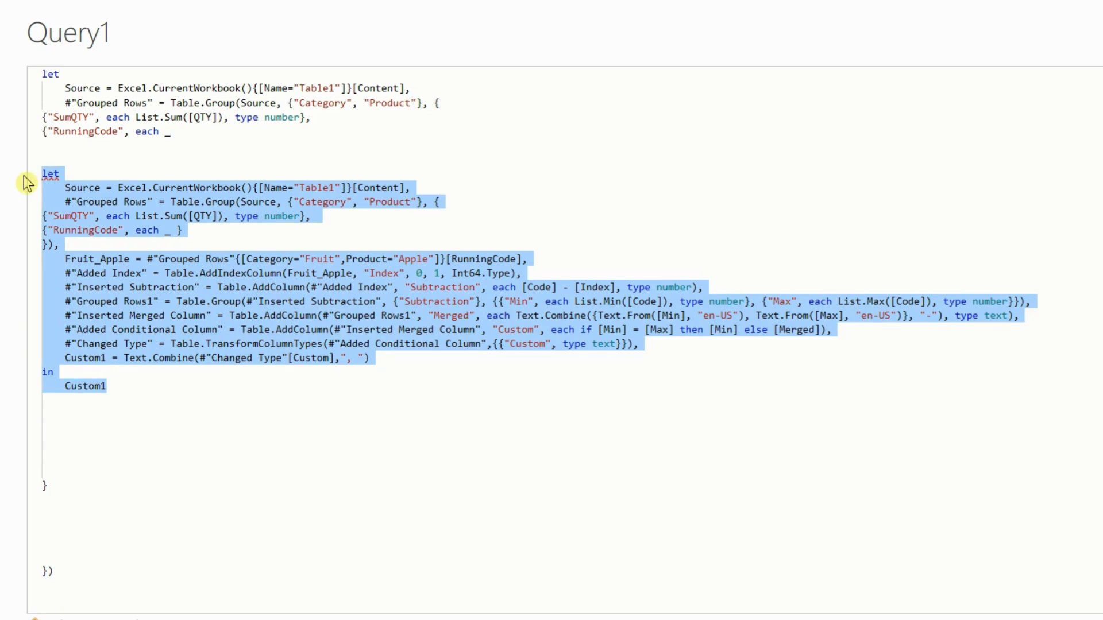
key("Tab")
key("Tab")
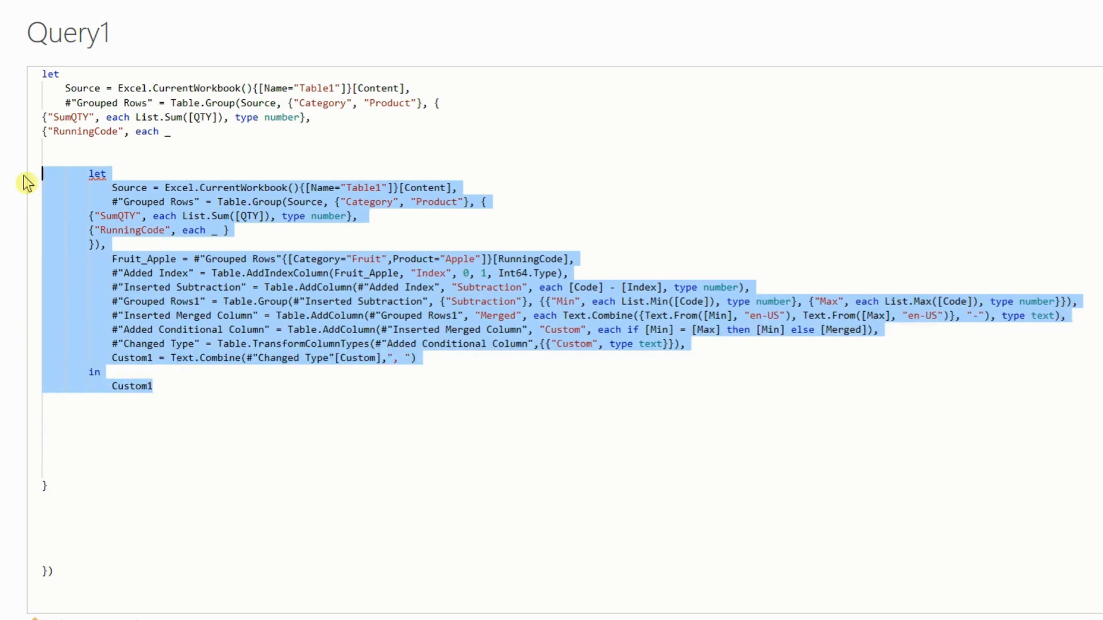
Delete the #"Grouped Rows" and Fruit_Apple steps from the nested let block, keeping its Source line.
left_click(218, 201)
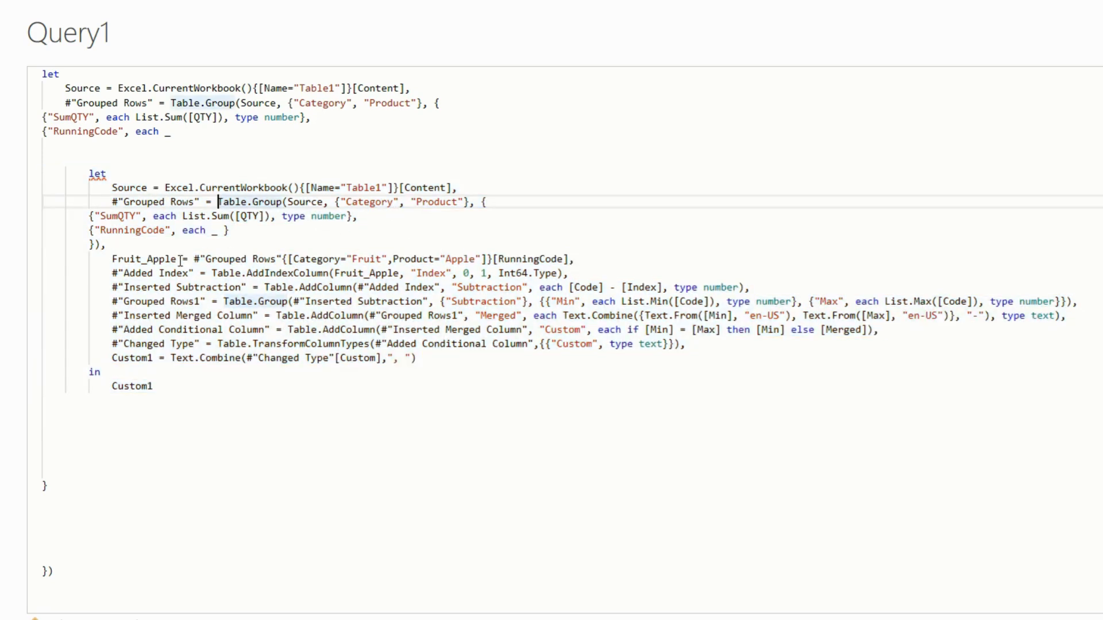
left_click_drag(111, 276, 554, 403)
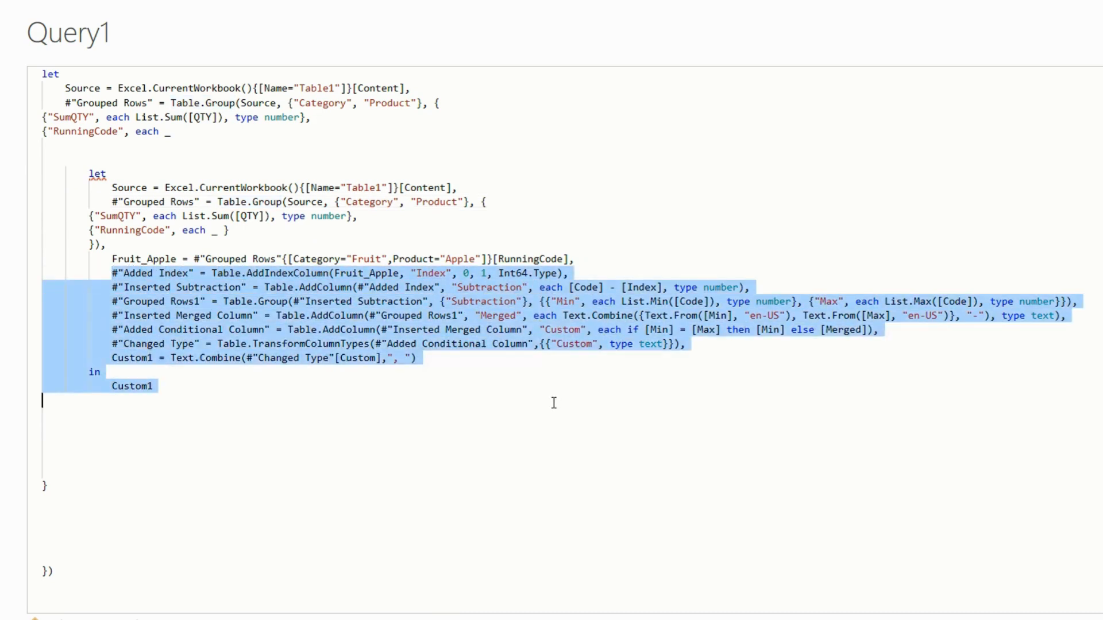
left_click_drag(574, 259, 110, 189)
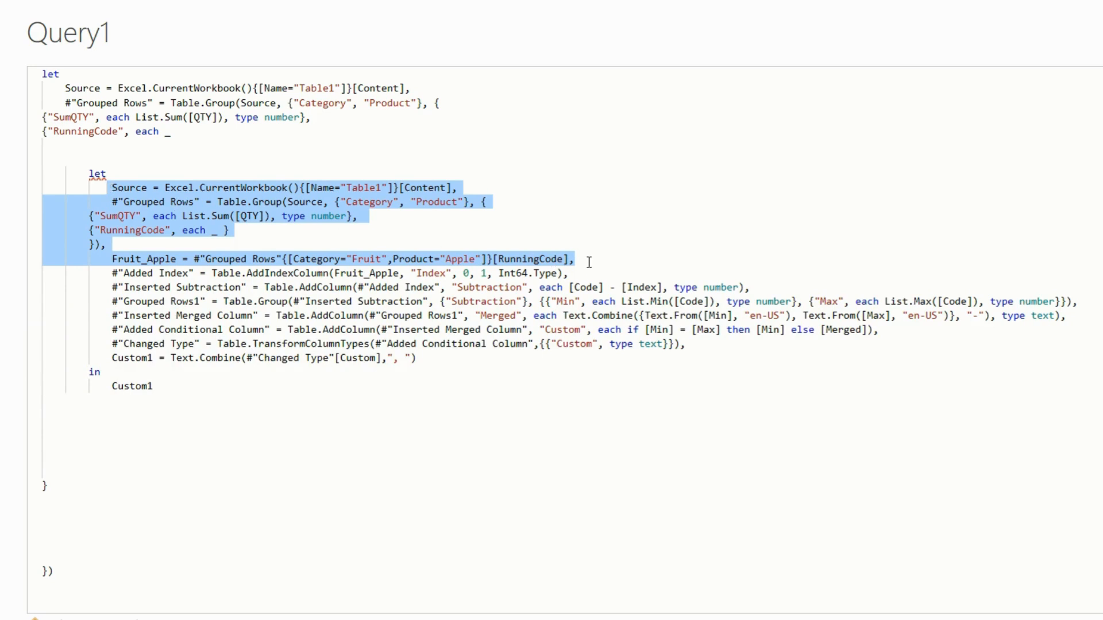
left_click_drag(589, 261, 37, 208)
key("Delete")
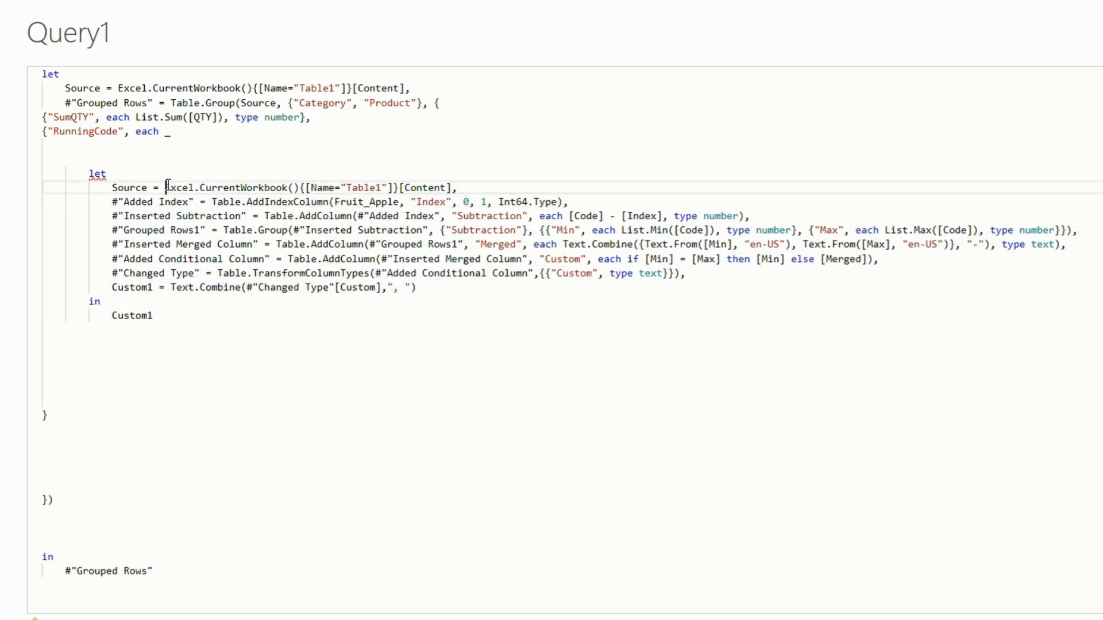
Replace the Excel.CurrentWorkbook expression in the nested block's Source line with _.
left_click_drag(166, 188, 457, 190)
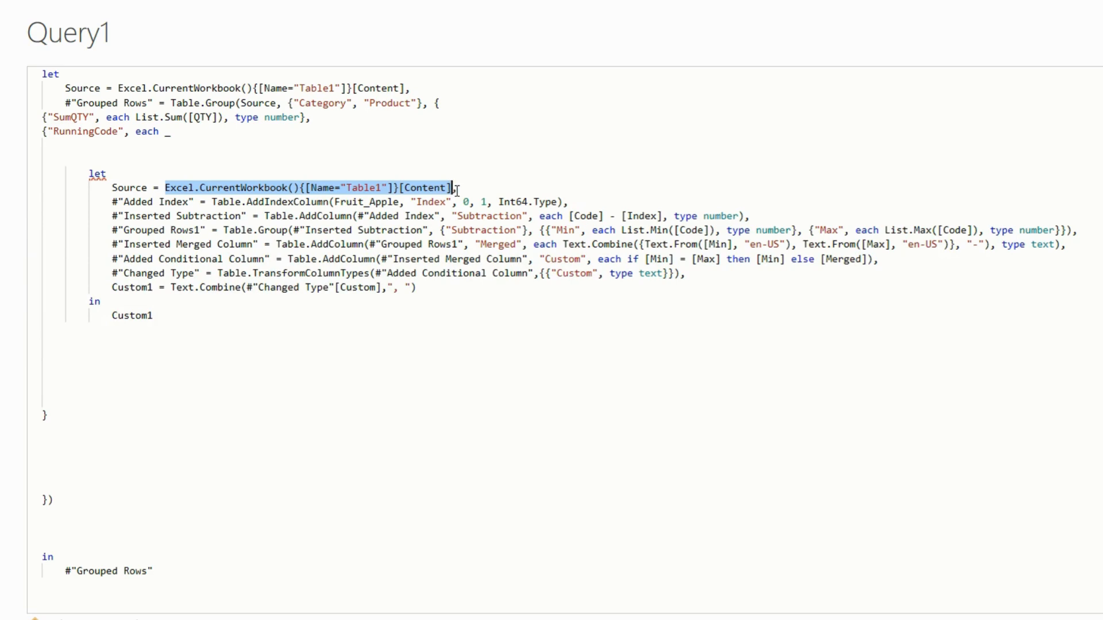
type("_ ,")
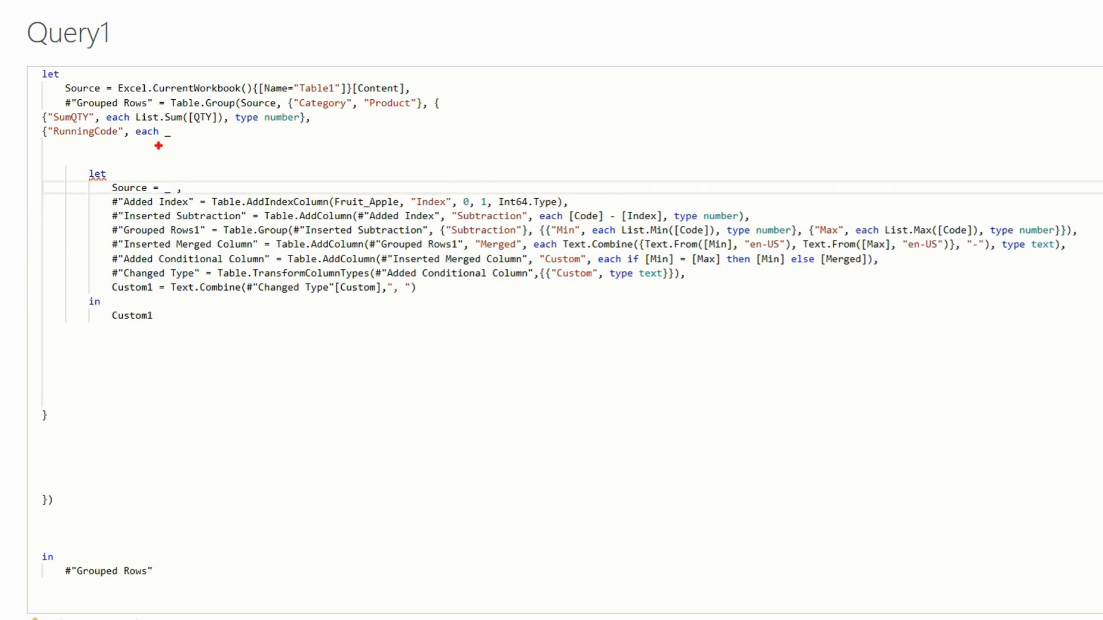
mouse_move(153, 134)
left_mouse_down()
mouse_move(172, 124)
mouse_move(163, 148)
left_mouse_up()
left_click_drag(168, 186, 168, 153)
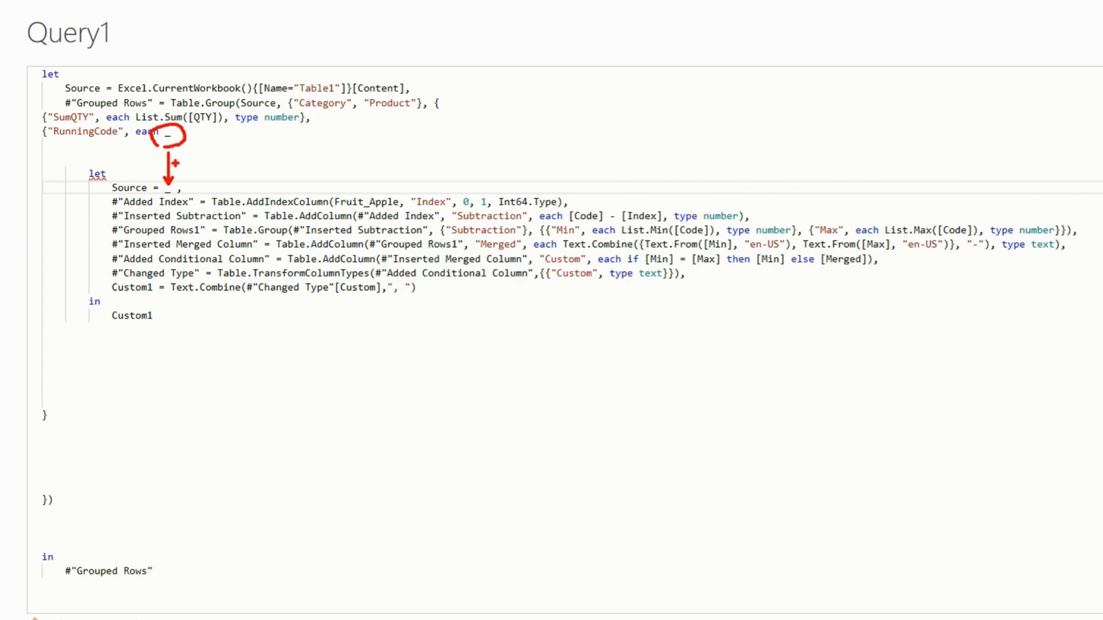
key("Escape")
Remove the _ after each in the RunningCode entry so that each leads directly into the nested let block.
left_click(173, 132)
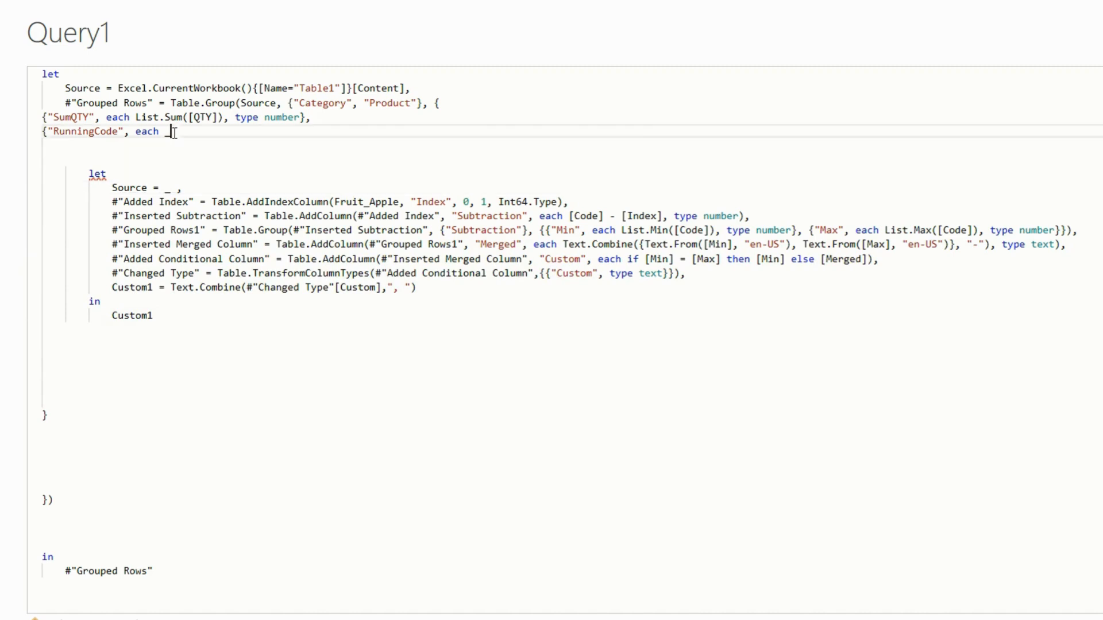
key("BackSpace")
key("BackSpace")
left_click(317, 390)
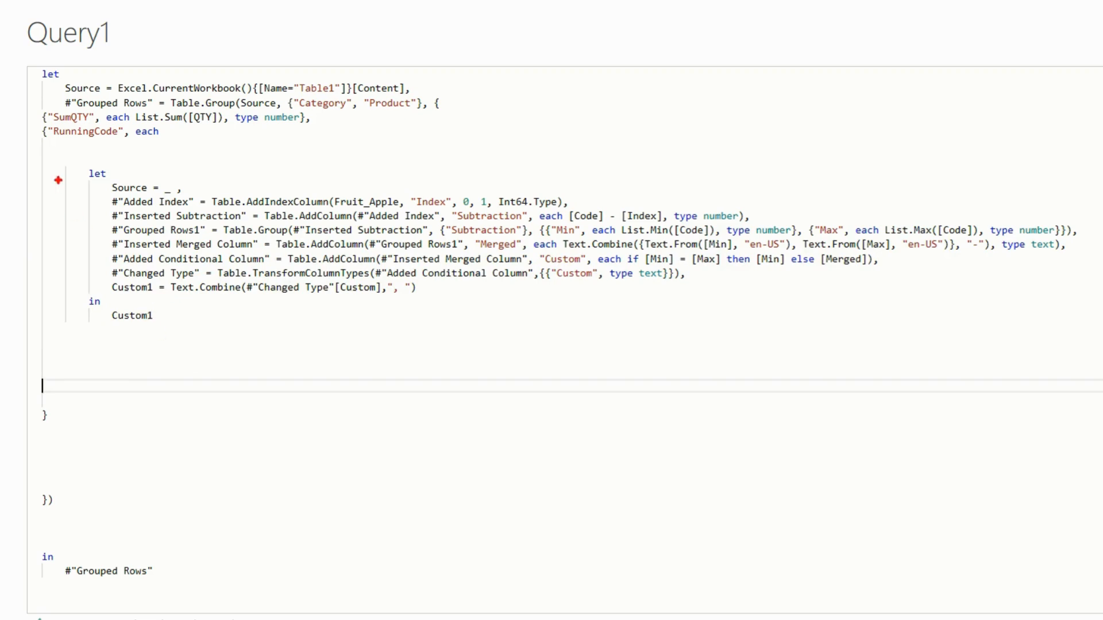
left_click_drag(58, 141, 105, 142)
mouse_move(74, 159)
left_mouse_down()
mouse_move(162, 335)
mouse_move(1084, 363)
left_mouse_up()
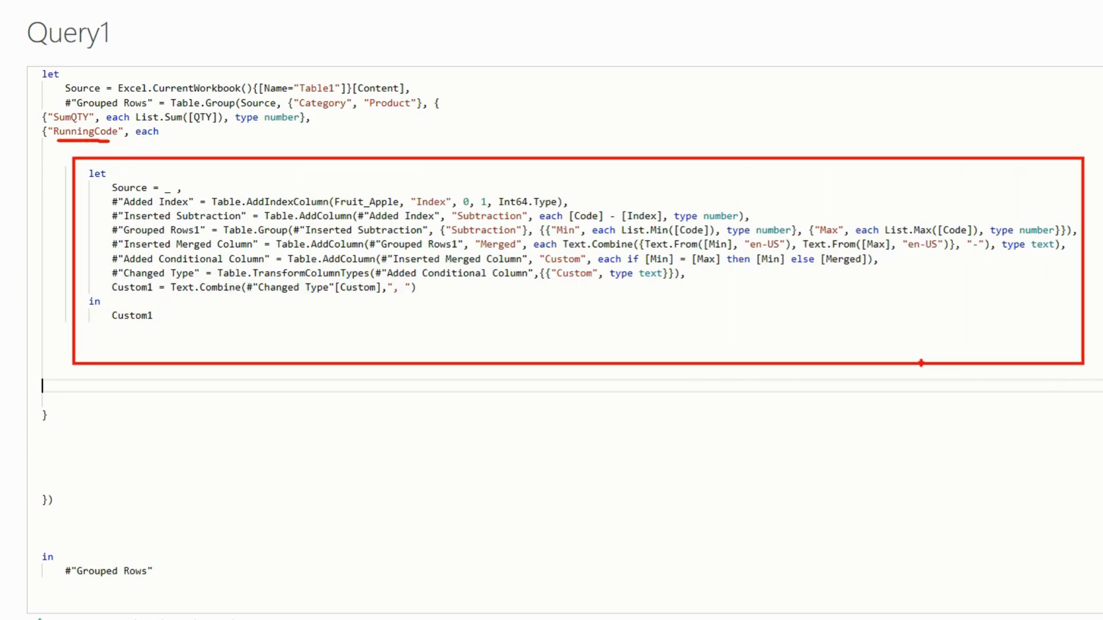
key("Escape")
Delete the surplus blank lines below the nested block, around the closing brackets and above the final in.
left_click(76, 334)
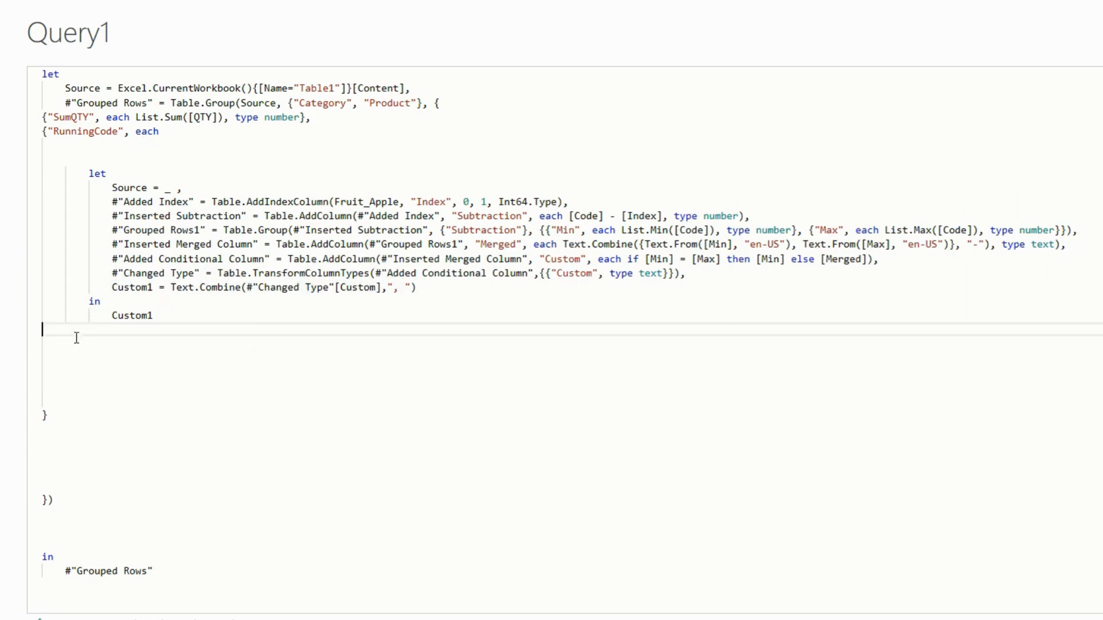
key("Delete")
key("Delete")
key("Delete")
key("Delete")
key("Delete")
key("Delete")
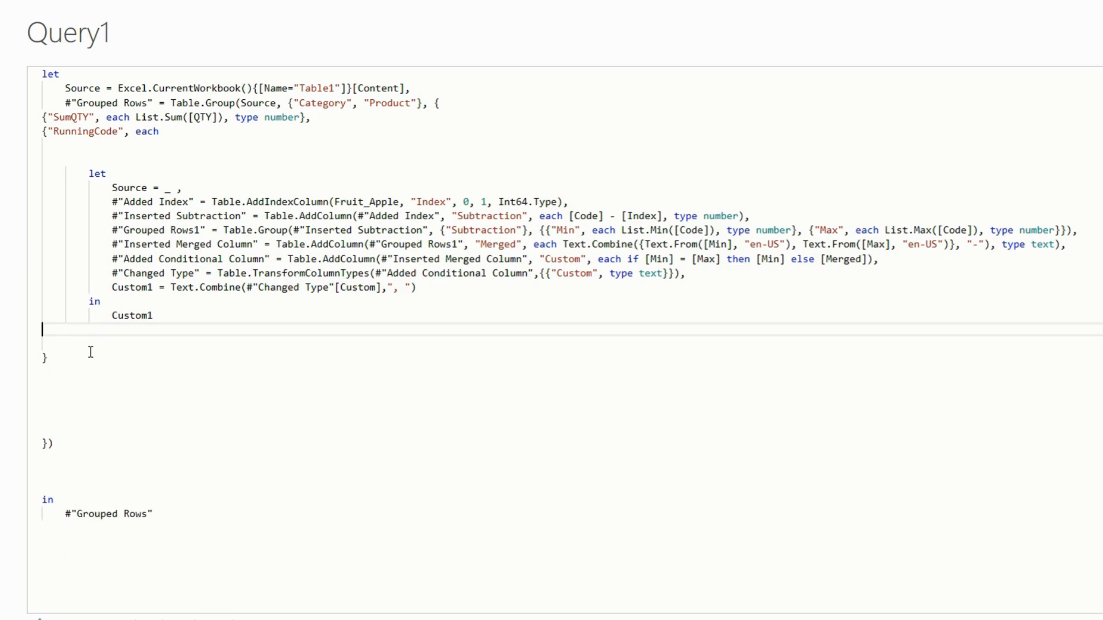
left_click(71, 348)
key("Delete")
key("Delete")
key("Delete")
key("Delete")
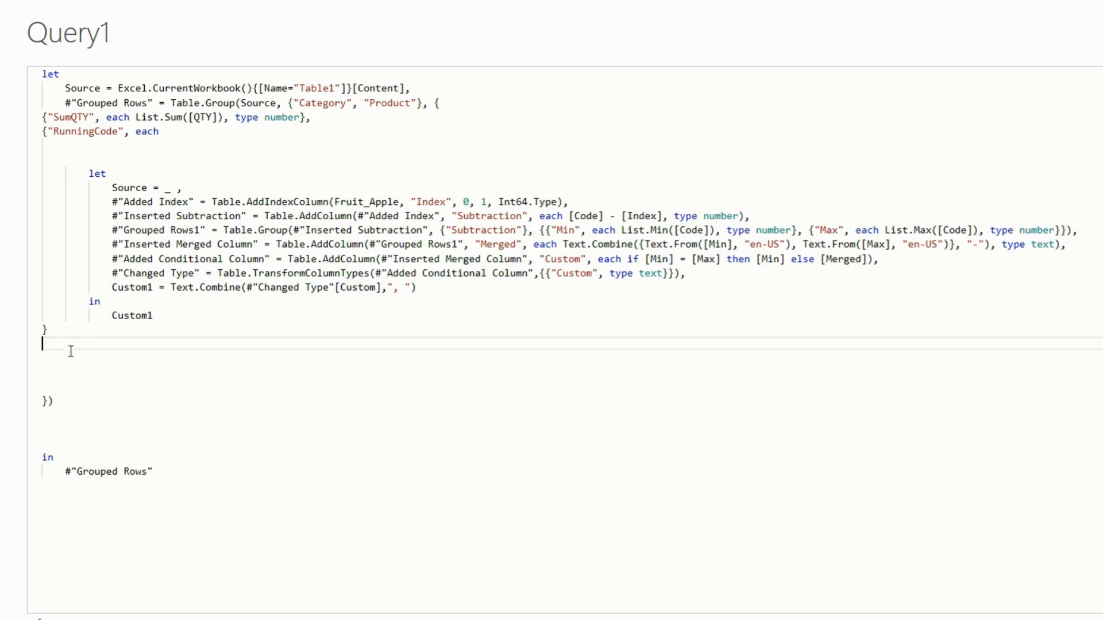
left_click(71, 373)
key("Delete")
key("Delete")
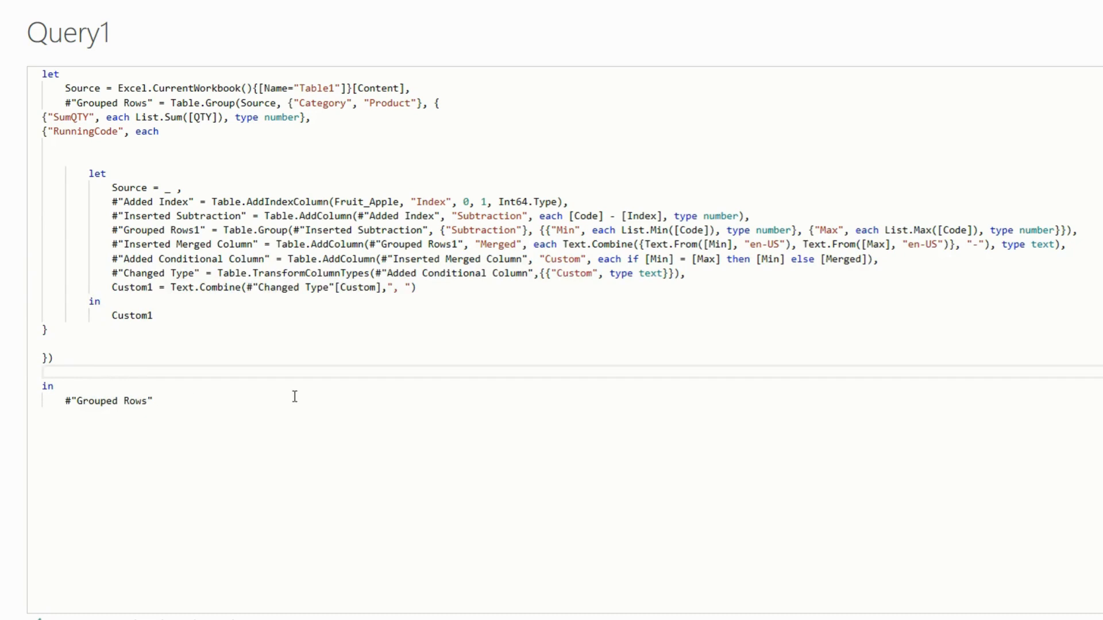
Remove the blank lines above the nested let and apply the edited code to Query1.
left_click(91, 147)
key("Delete")
key("Delete")
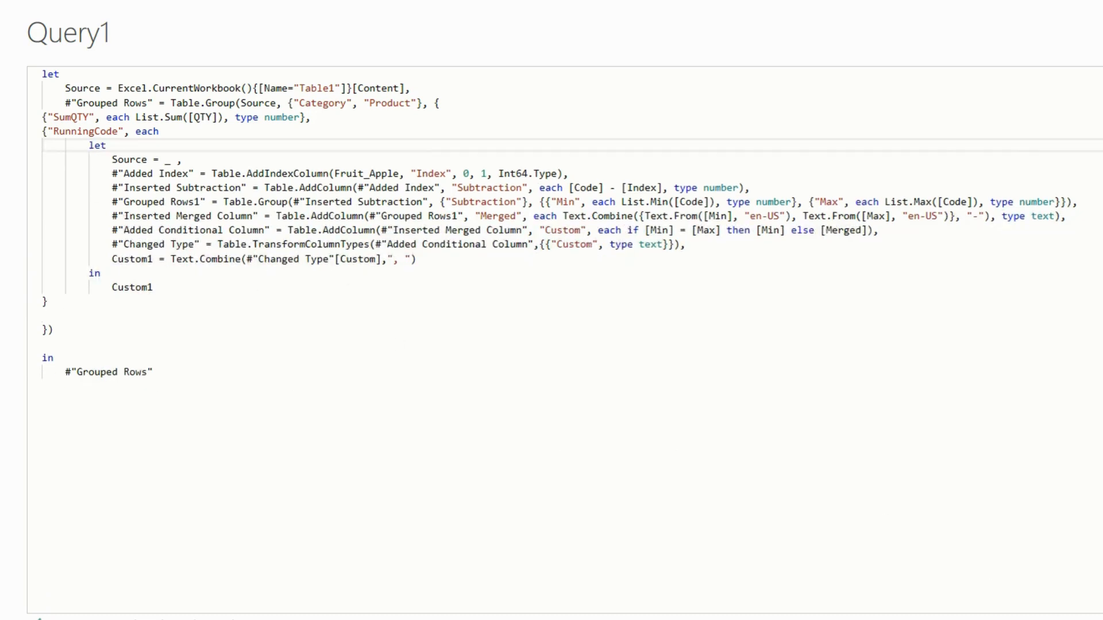
left_click(1008, 583)
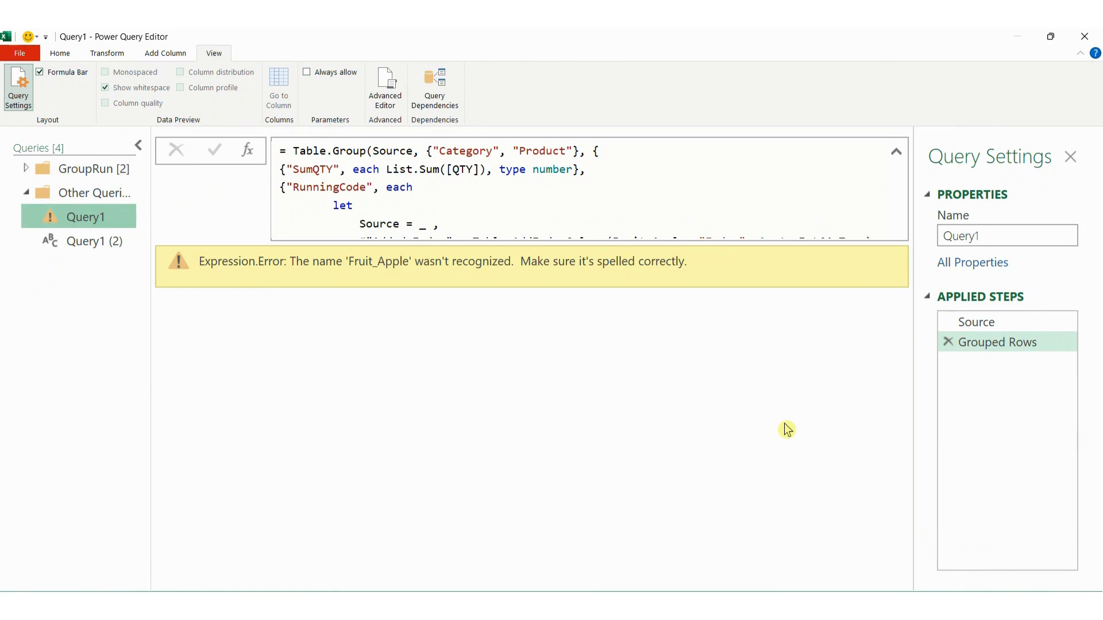
left_click_drag(357, 274, 390, 277)
key("Escape")
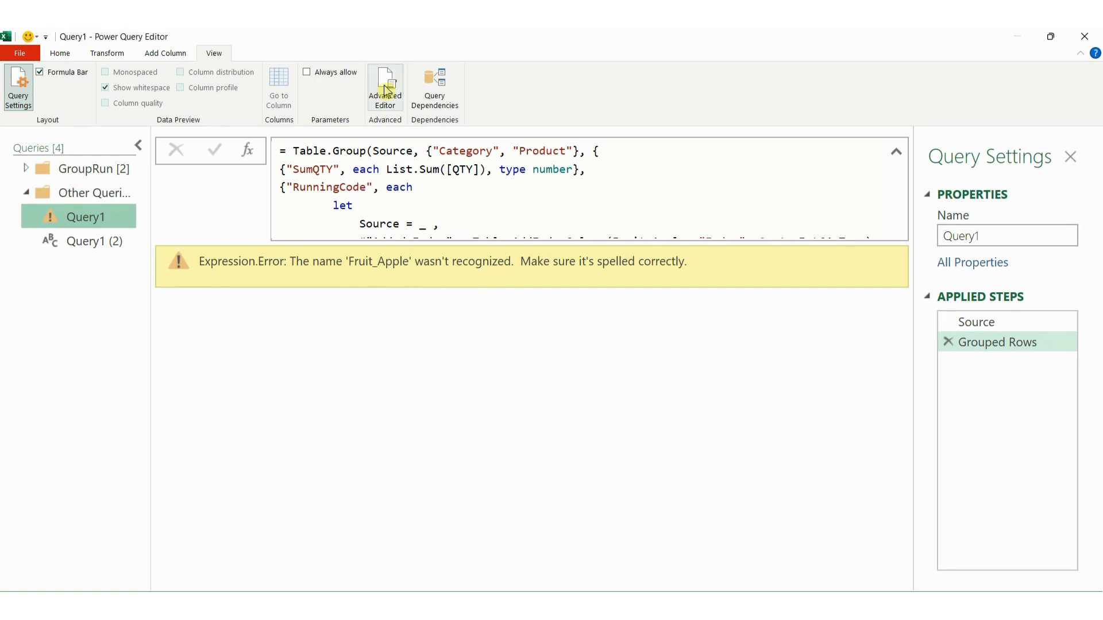
Reopen Query1's full code and replace Fruit_Apple in the Table.AddIndexColumn call with _.
left_click(385, 90)
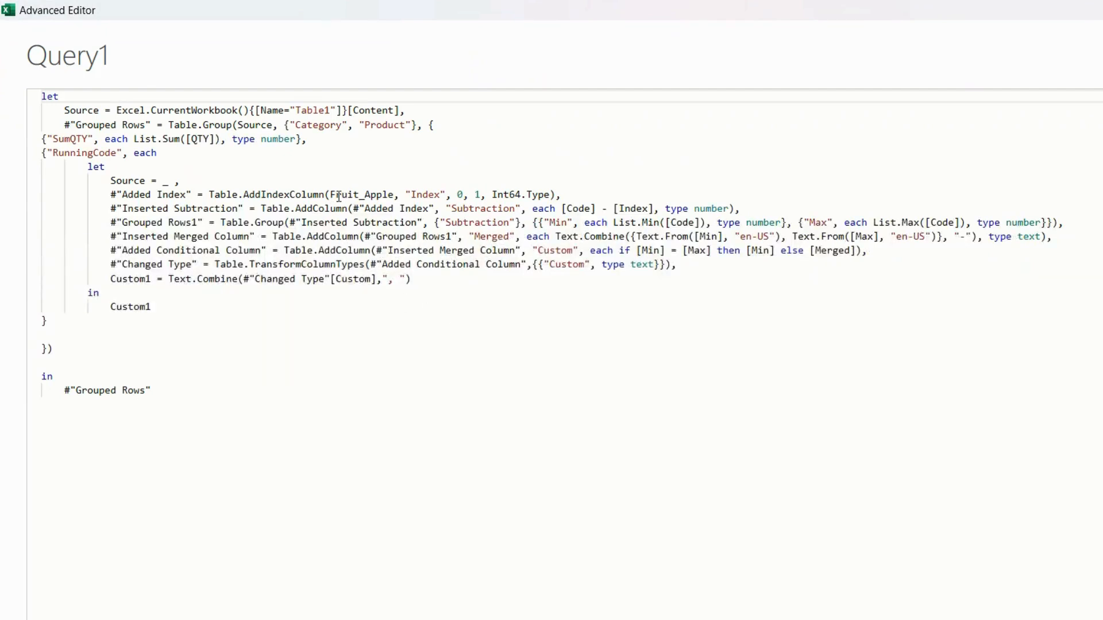
left_click_drag(332, 195, 393, 194)
mouse_move(390, 252)
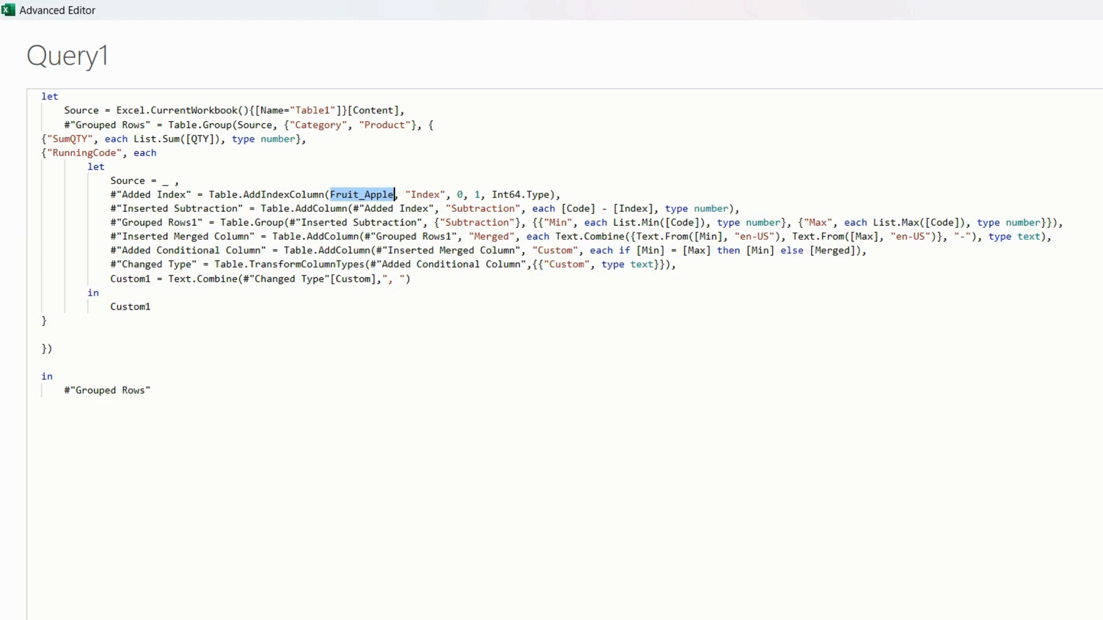
type("_")
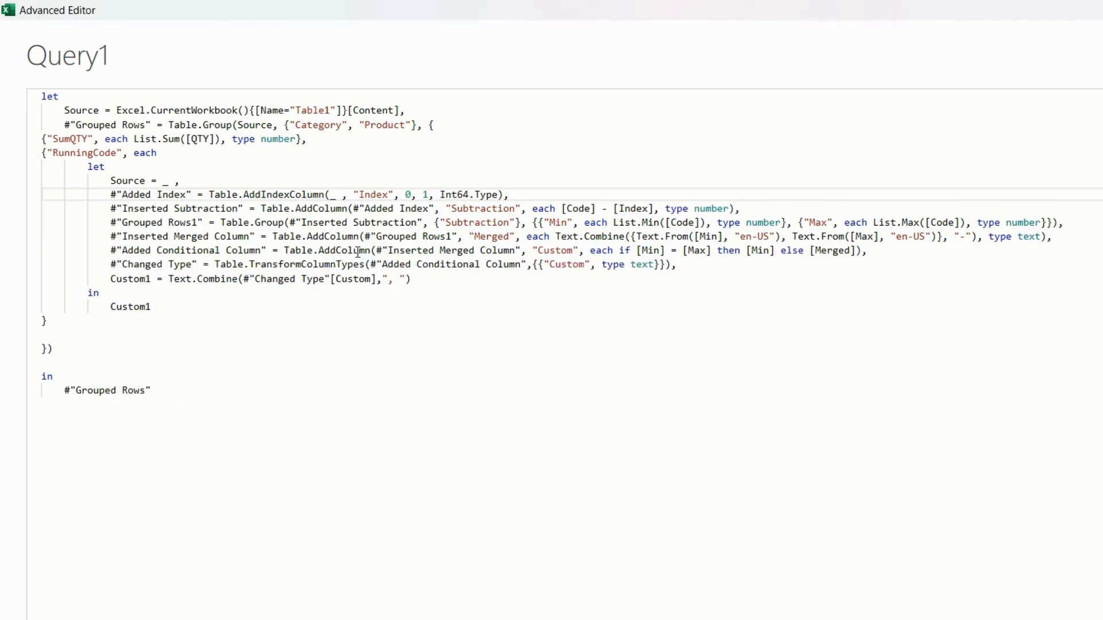
Change the table argument of the nested #"Added Index" step to Source and apply the code to Query1.
left_click(338, 195)
key("BackSpace")
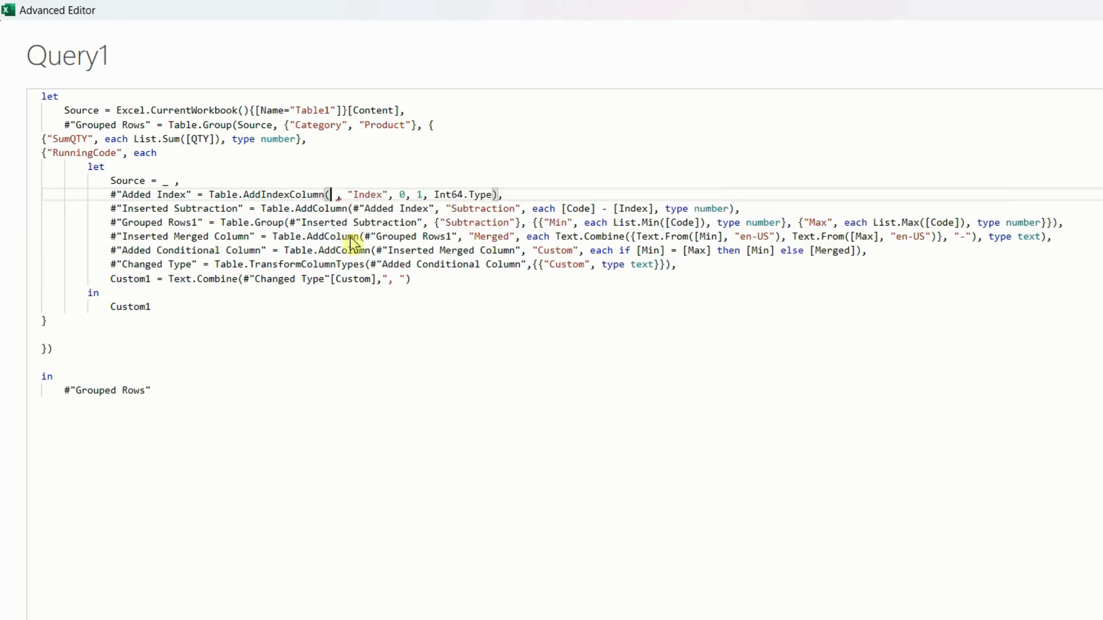
type("Sourc")
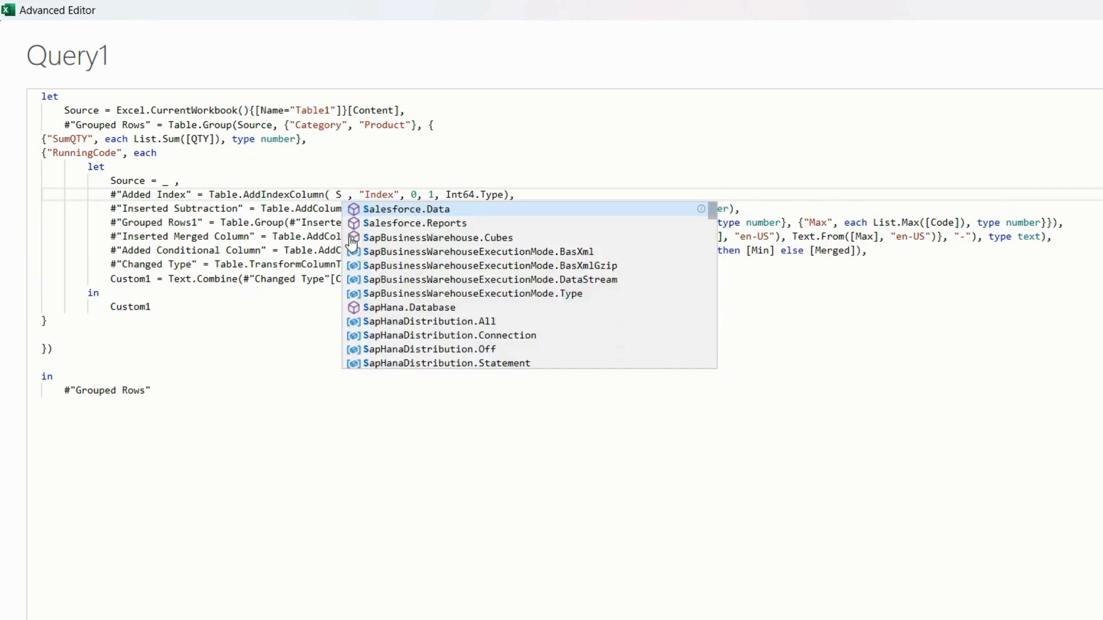
type("e")
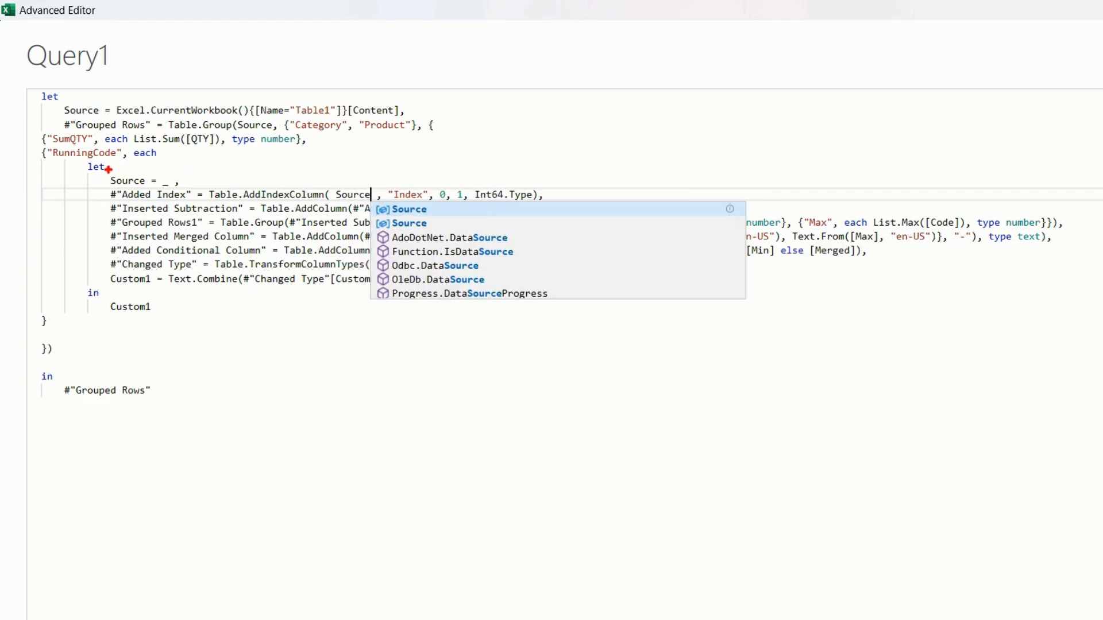
mouse_move(105, 169)
left_mouse_down()
mouse_move(144, 183)
mouse_move(109, 195)
mouse_move(105, 175)
left_mouse_up()
left_click_drag(337, 201, 372, 201)
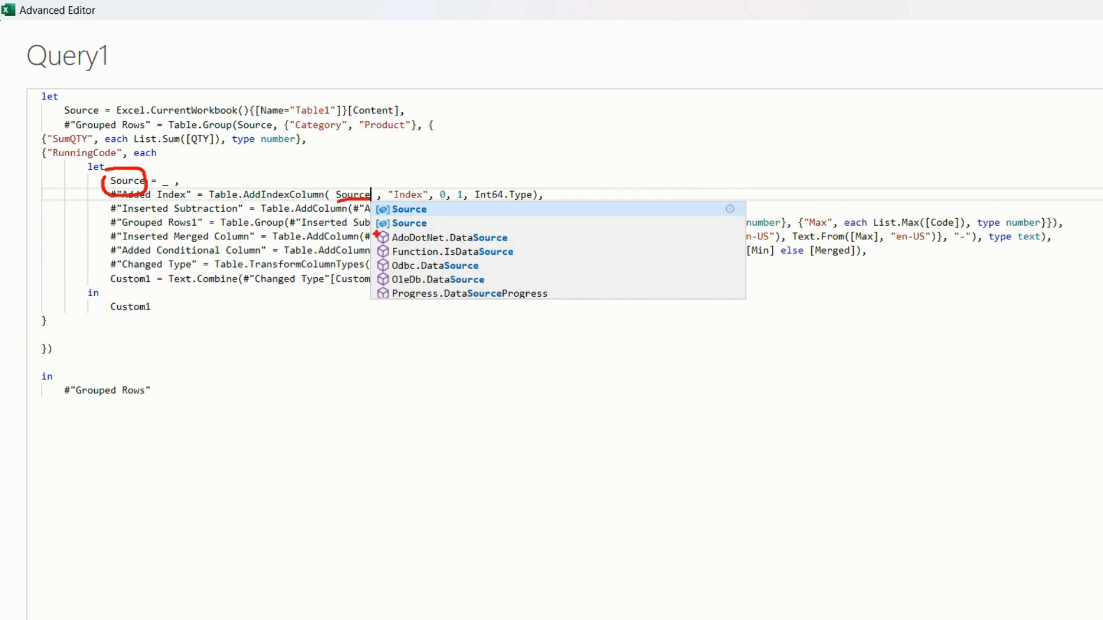
key("Escape")
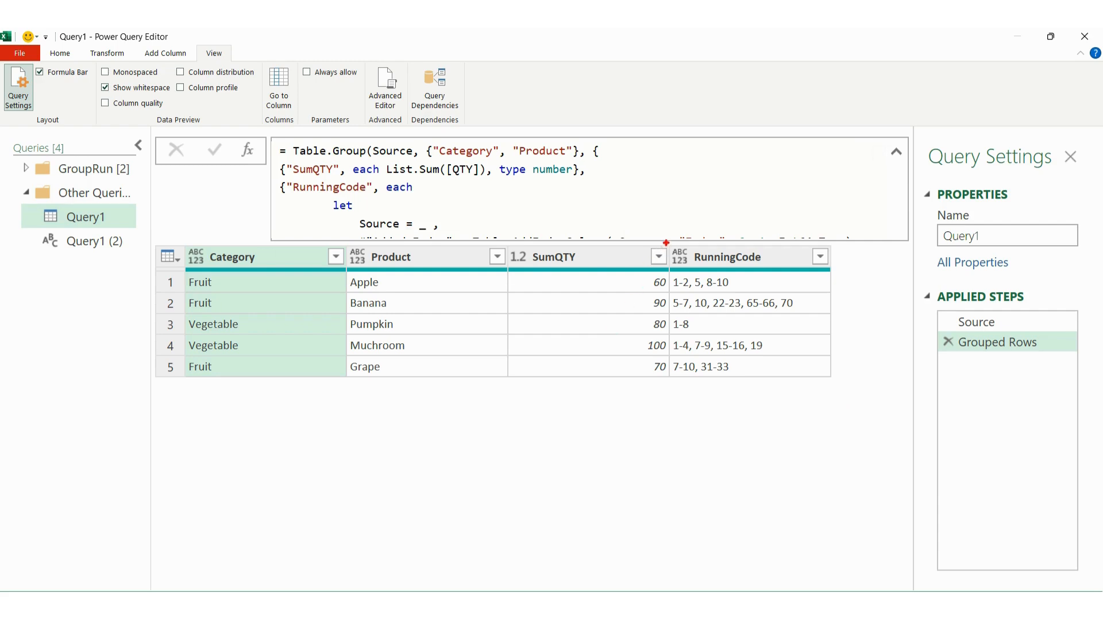
mouse_move(666, 243)
left_mouse_down()
mouse_move(739, 393)
mouse_move(840, 383)
left_mouse_up()
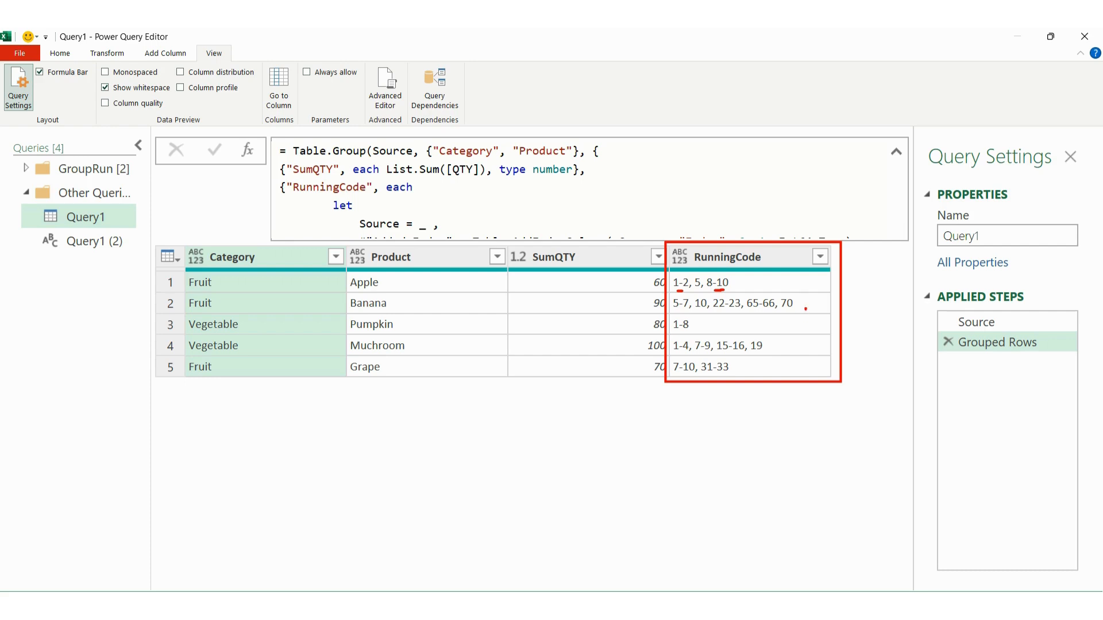
left_click_drag(794, 330, 803, 319)
key("Escape")
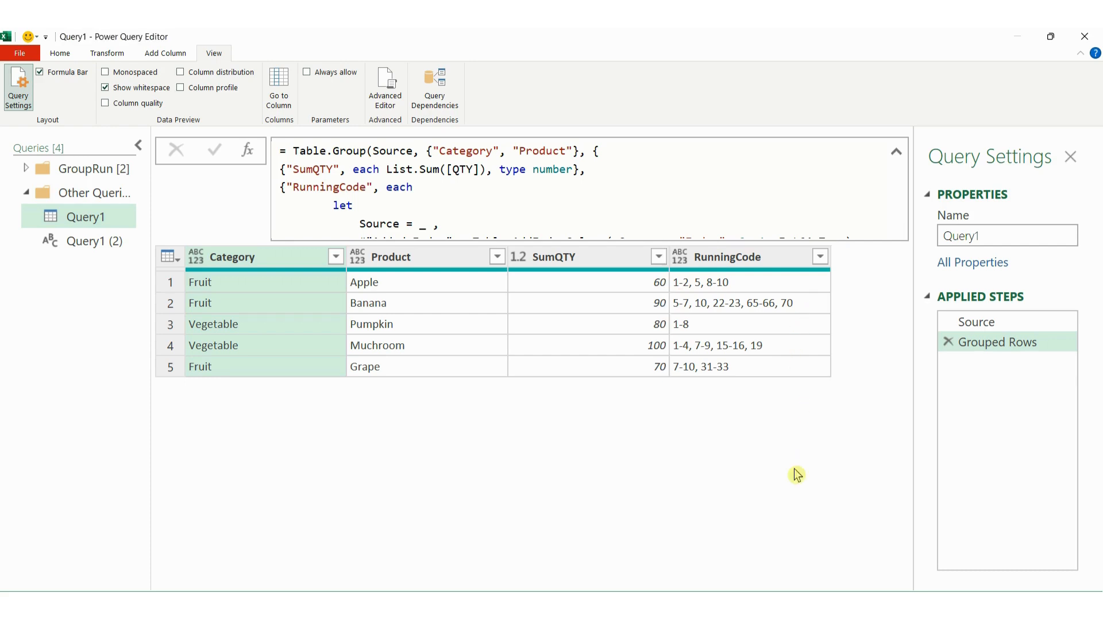